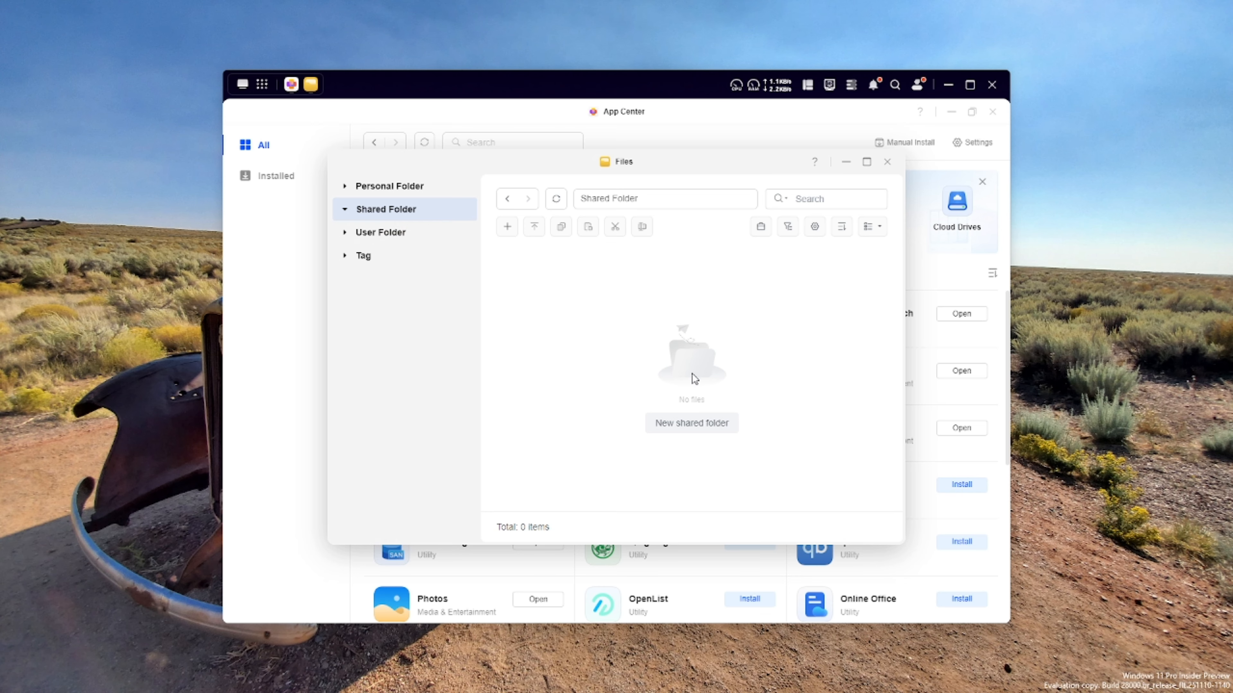
Start a new shared folder named LPC_ProxMox with Volume 1 as its storage location
{"action": "left_click", "coordinate": [506, 227]}
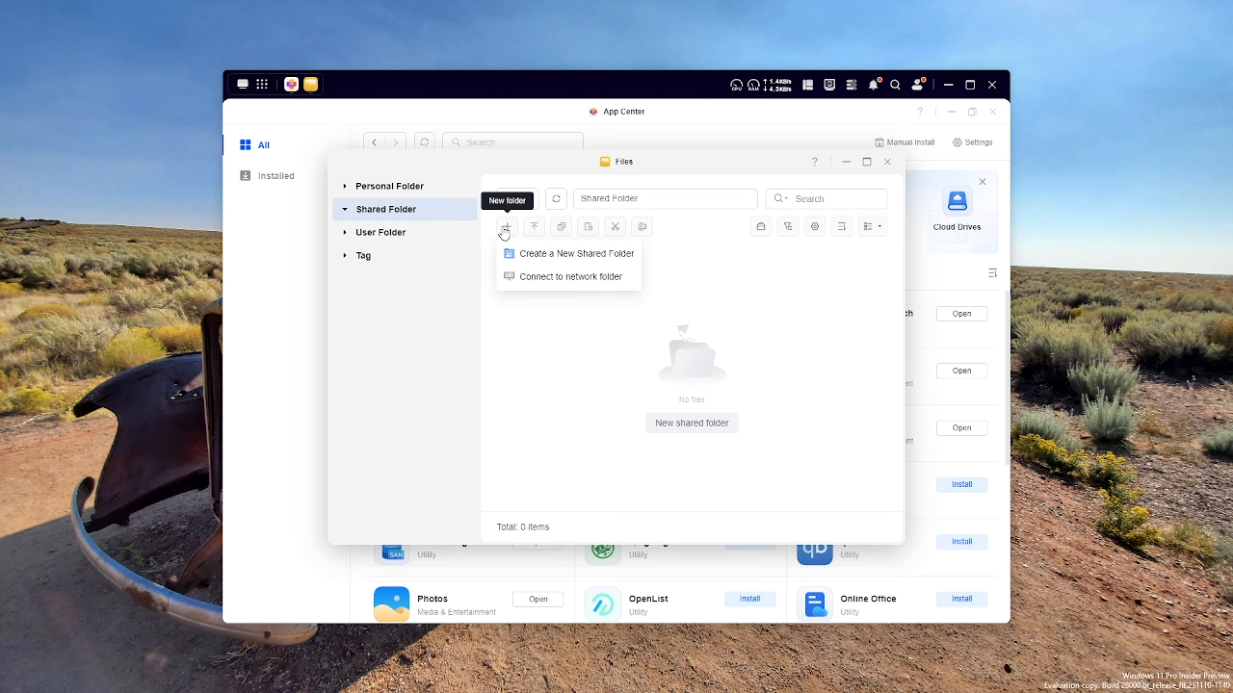
{"action": "left_click", "coordinate": [563, 258]}
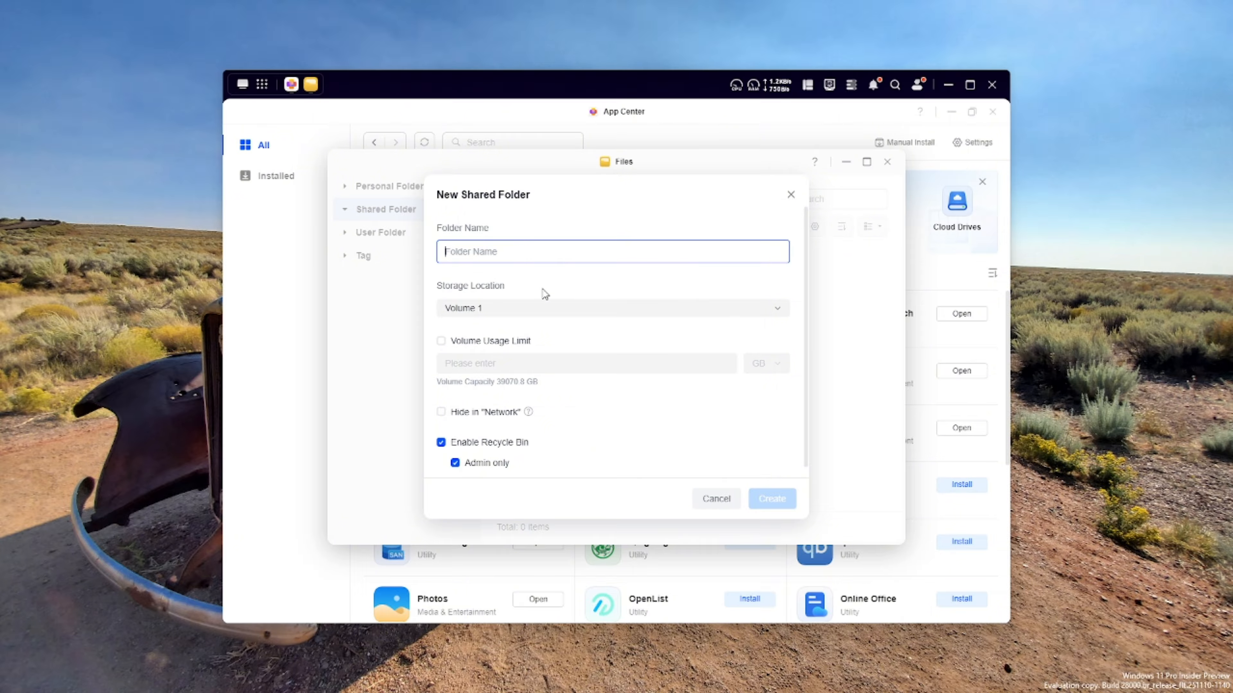
{"action": "left_click", "coordinate": [459, 316]}
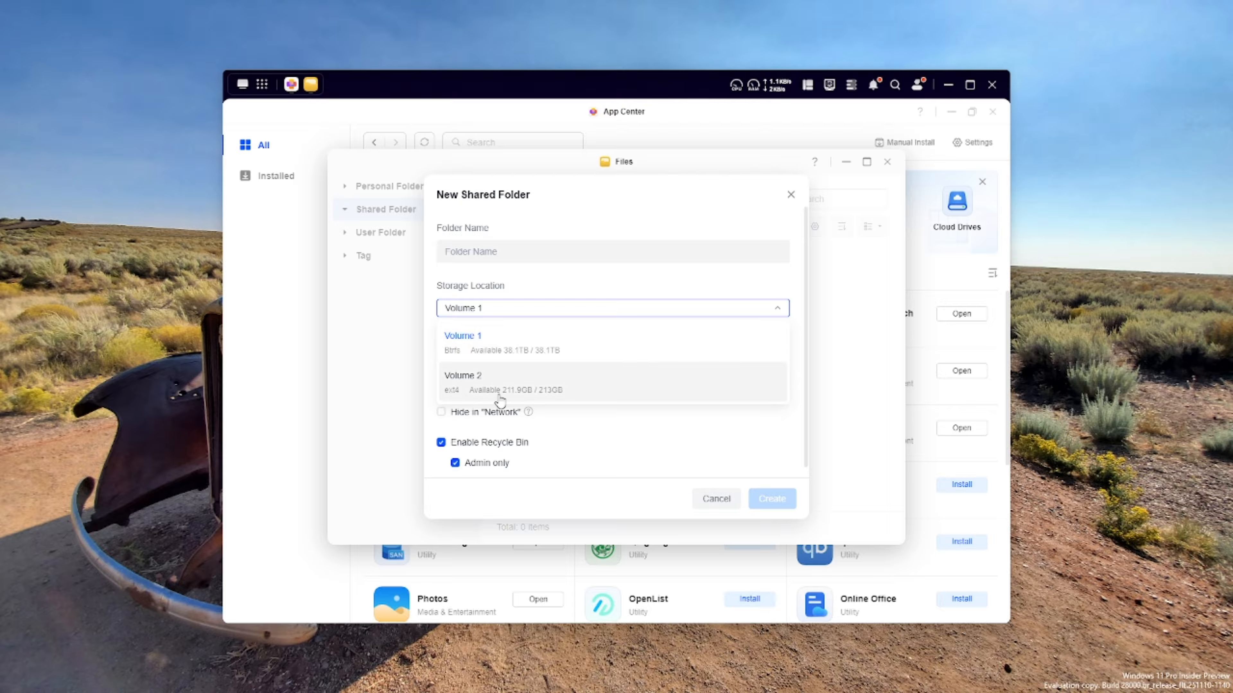
{"action": "left_click", "coordinate": [463, 340]}
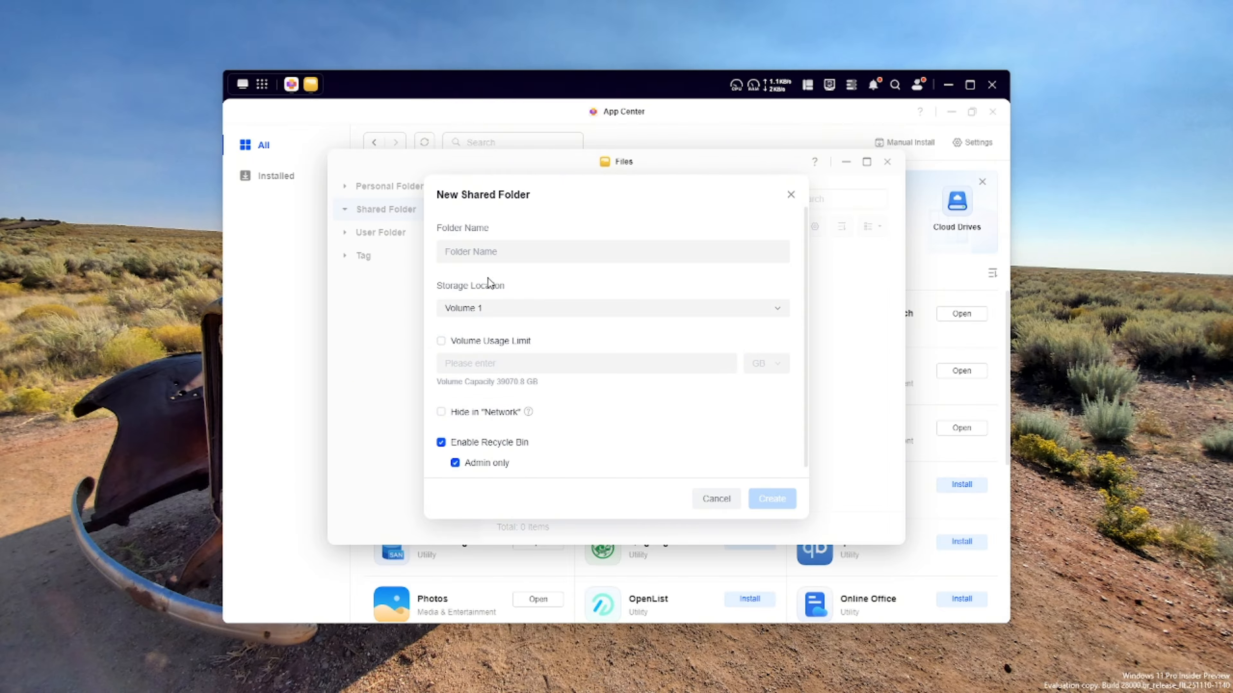
{"action": "left_click", "coordinate": [477, 251]}
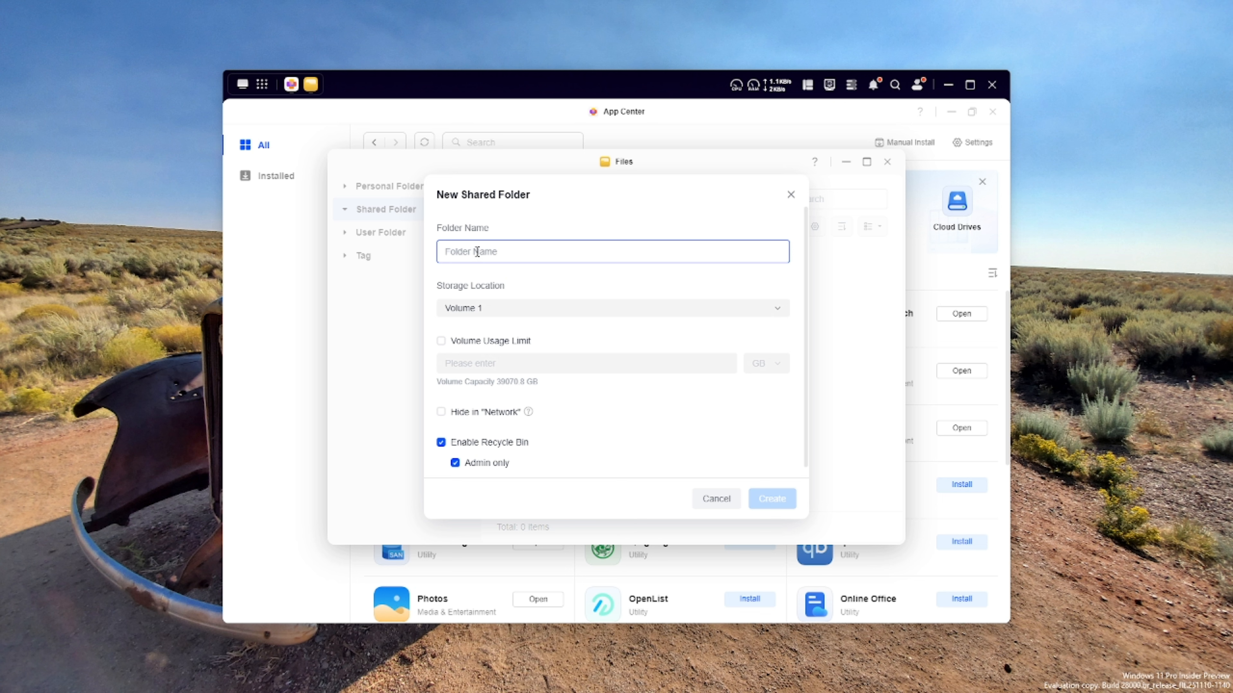
{"action": "type", "text": "LP"}
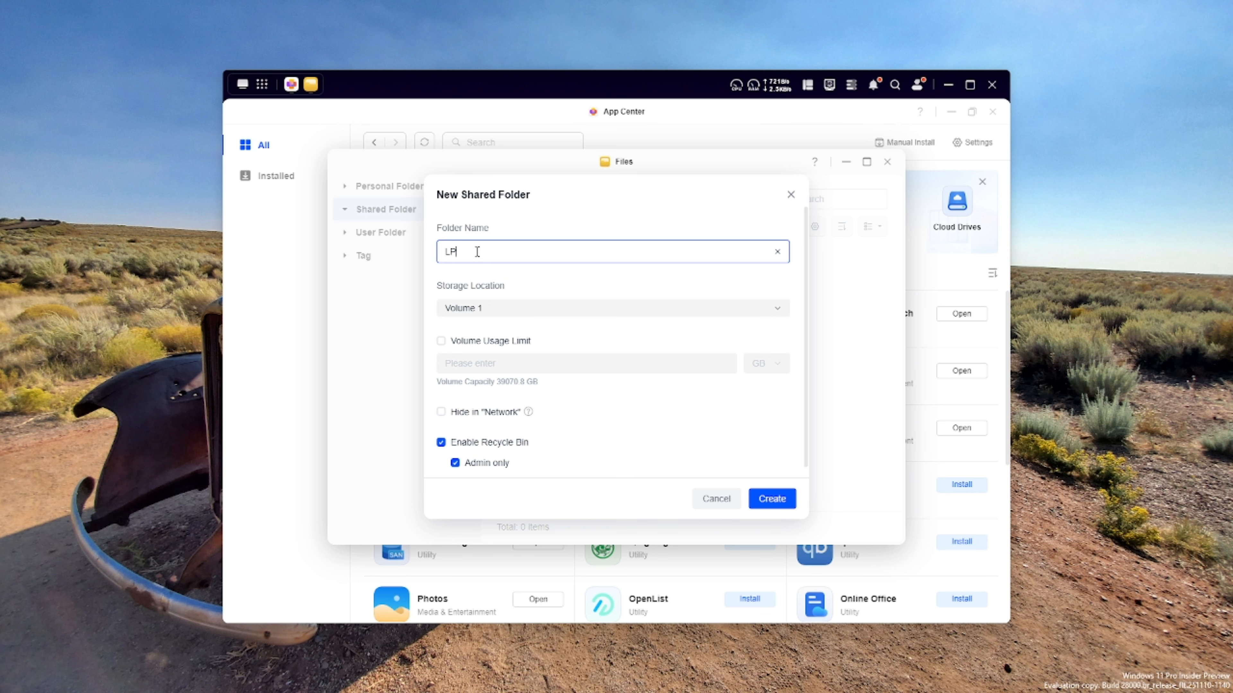
{"action": "type", "text": "C_ProxMox"}
Enable the volume usage limit for the LPC_ProxMox folder and set it to 1 TB
{"action": "left_click", "coordinate": [441, 343]}
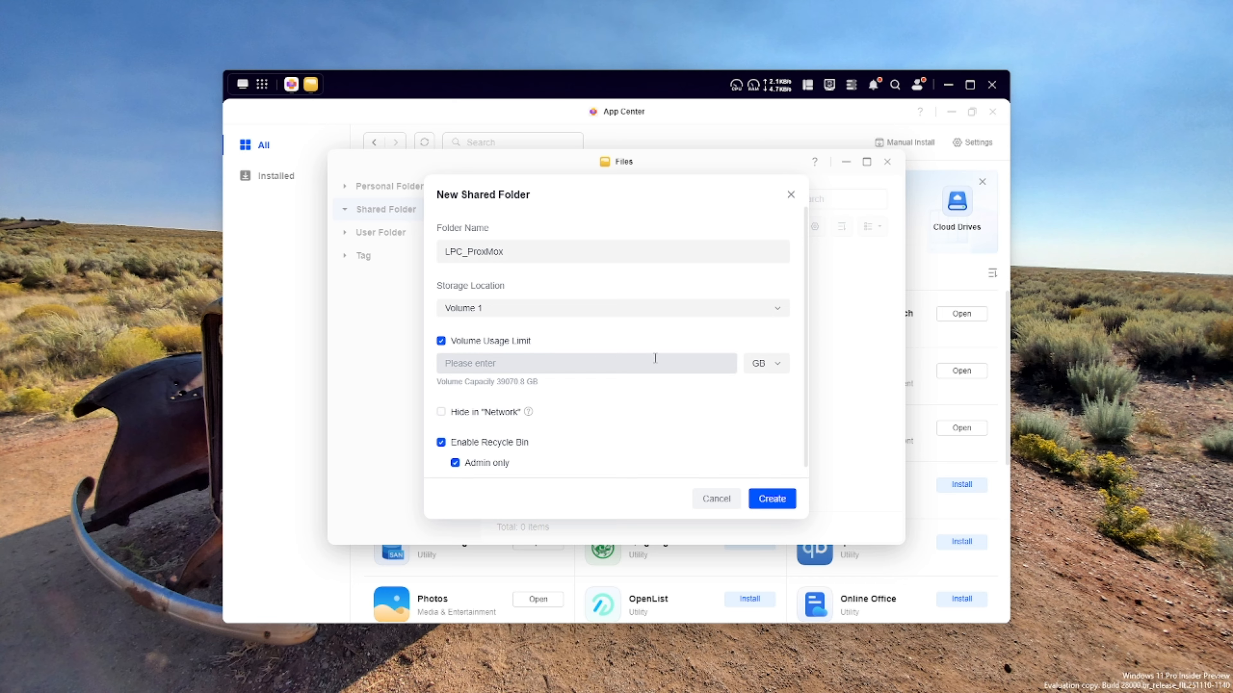
{"action": "left_click", "coordinate": [777, 369]}
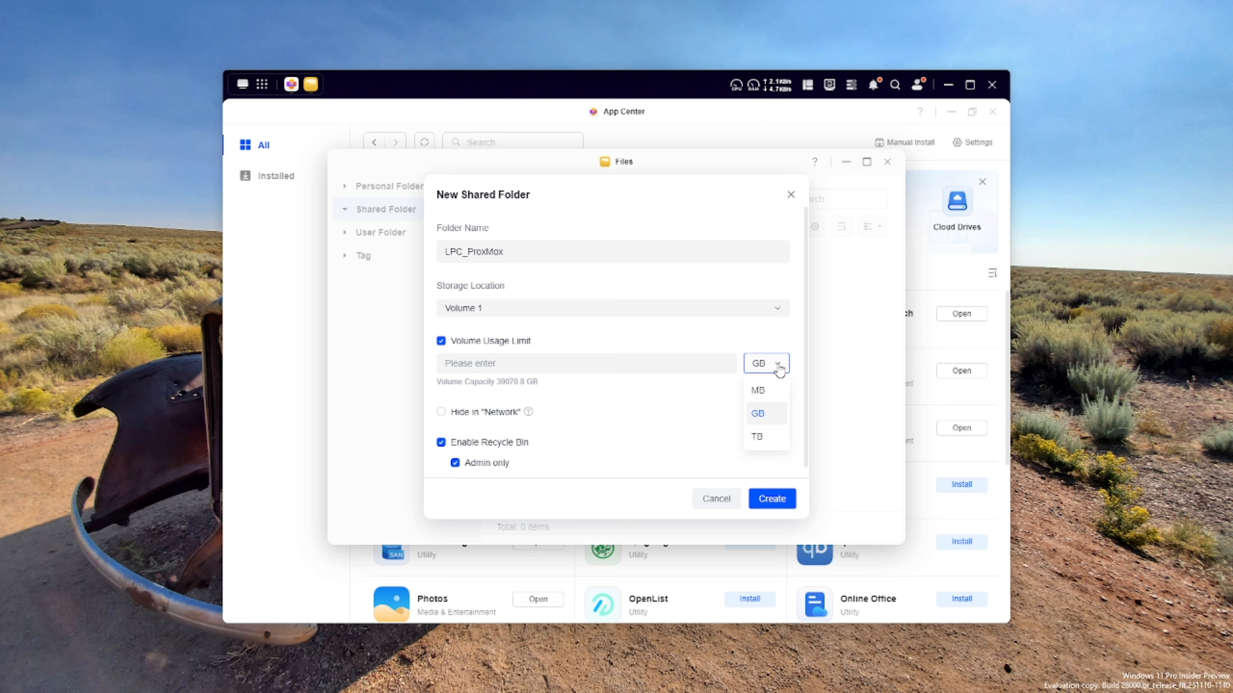
{"action": "left_click", "coordinate": [777, 365]}
{"action": "left_click", "coordinate": [779, 368]}
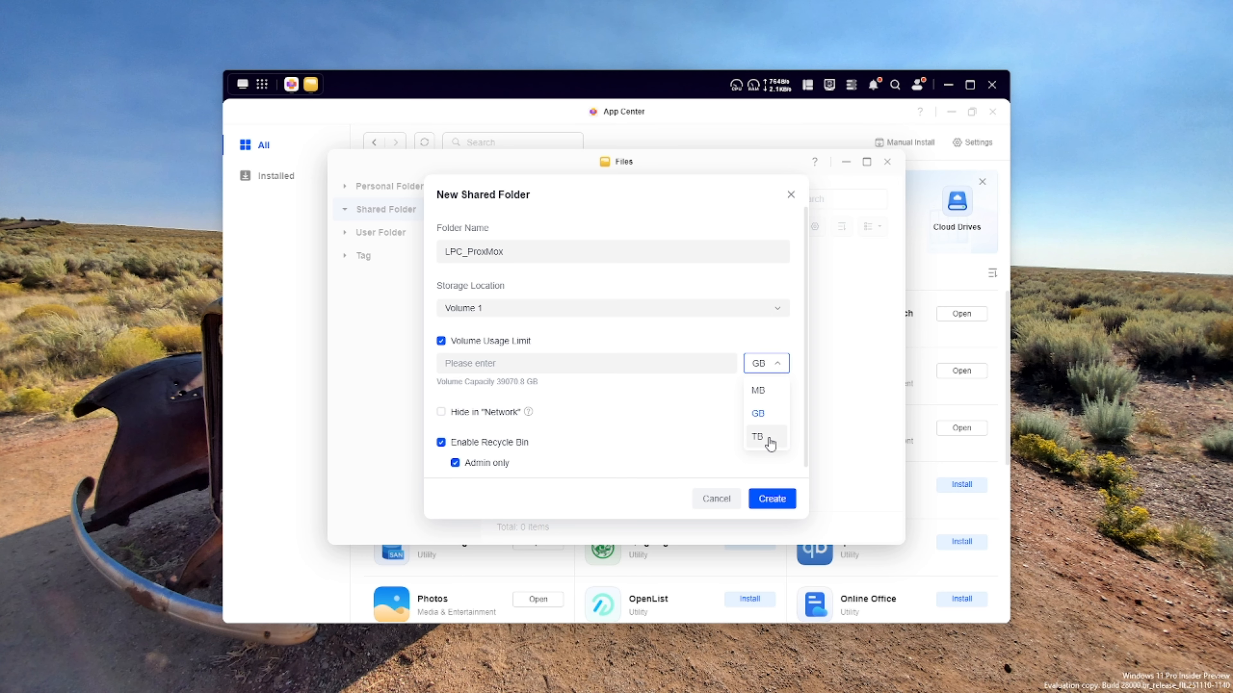
{"action": "left_click", "coordinate": [757, 417]}
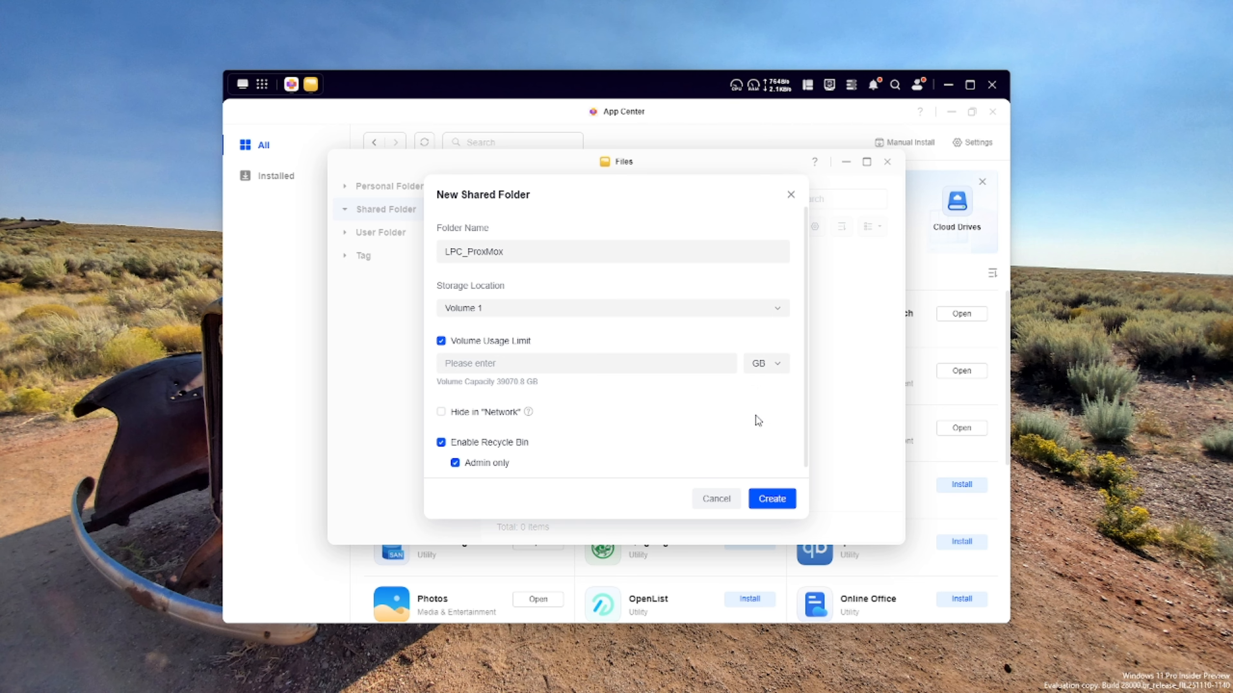
{"action": "left_click", "coordinate": [633, 364]}
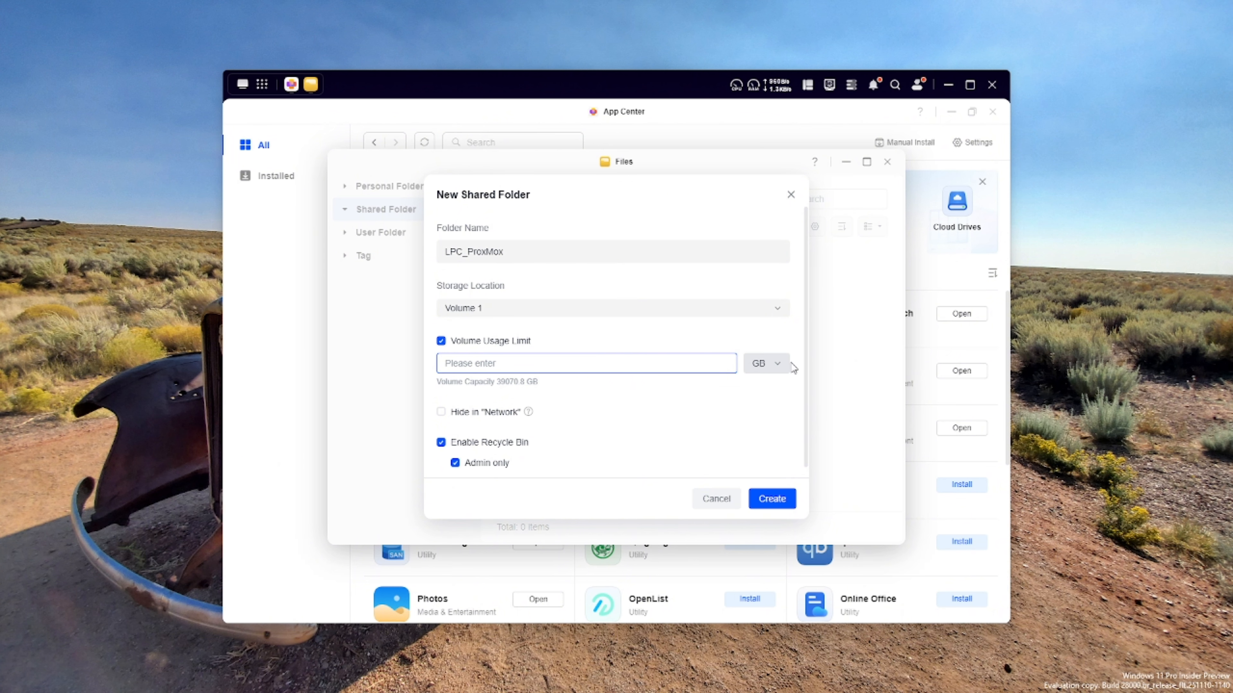
{"action": "left_click", "coordinate": [777, 364]}
{"action": "left_click", "coordinate": [770, 451]}
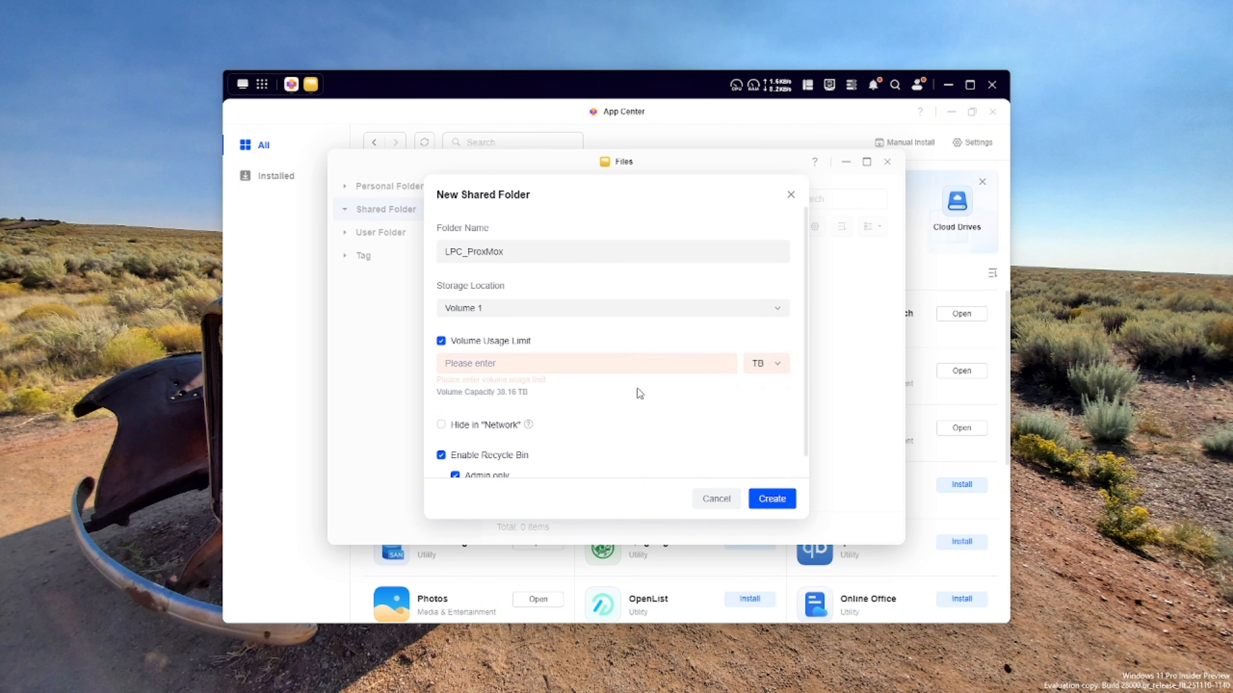
{"action": "left_click", "coordinate": [536, 363]}
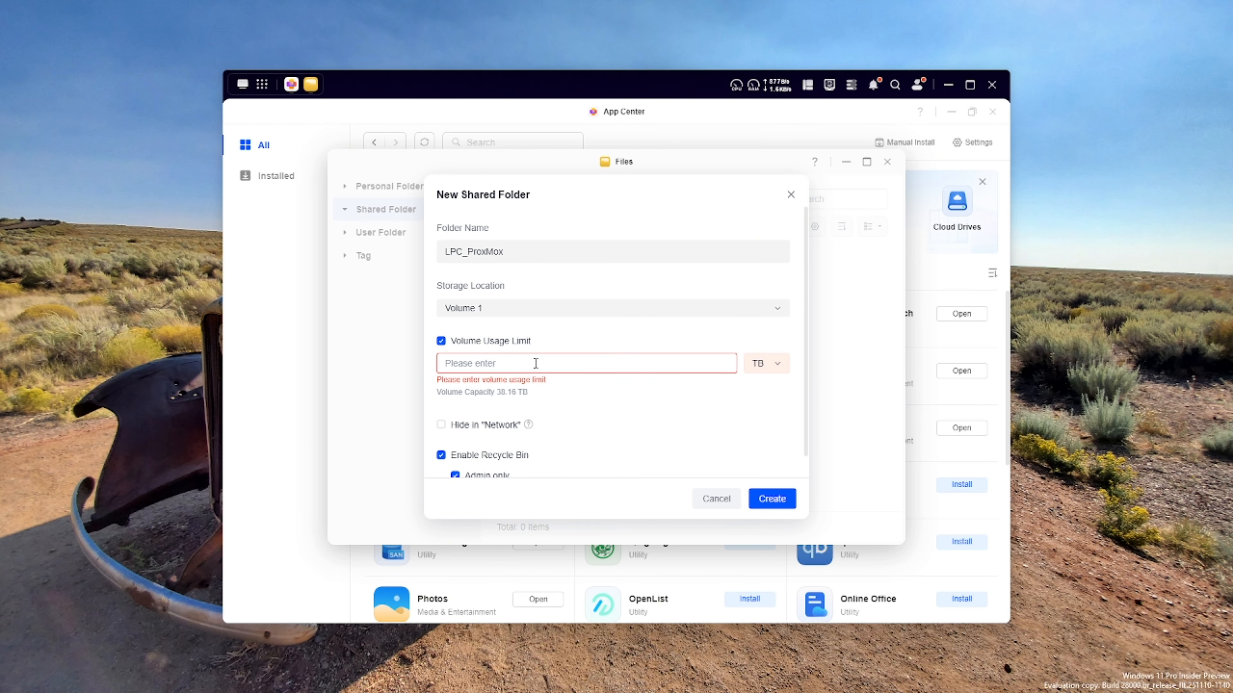
{"action": "type", "text": "1"}
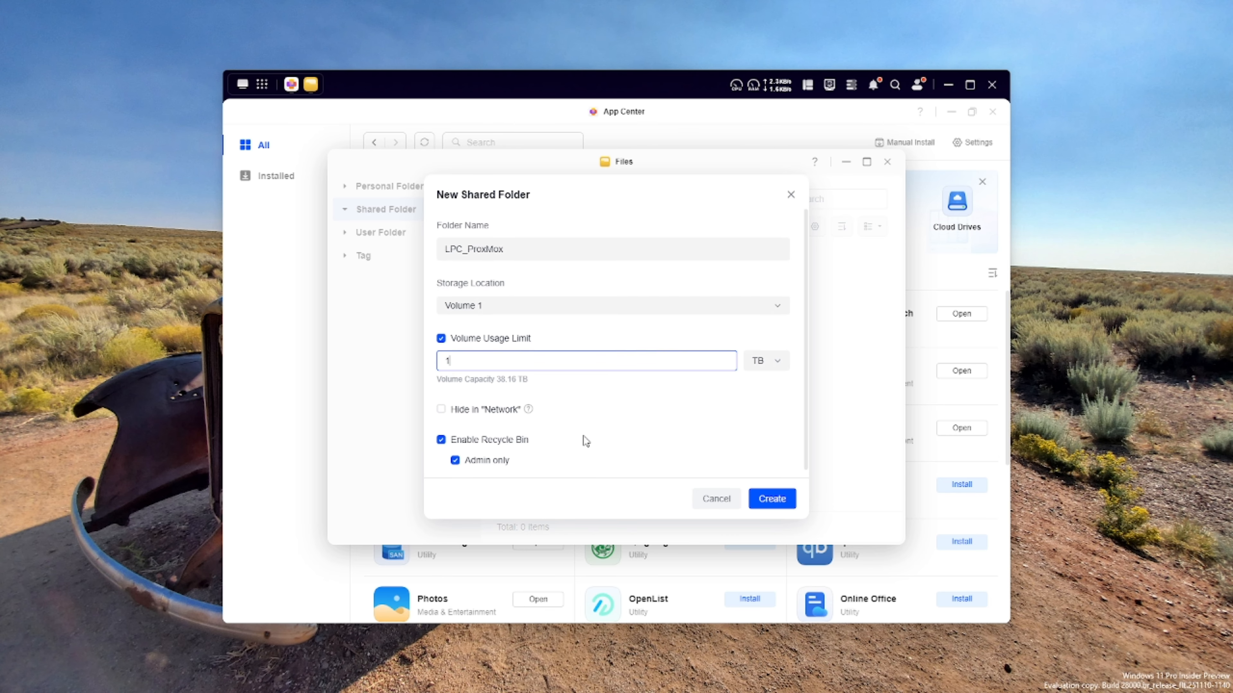
Create the LPC_ProxMox shared folder and save Read/Write permission for the individual administrator account
{"action": "scroll", "coordinate": [584, 435], "scroll_direction": "down", "scroll_amount": 1}
{"action": "left_click", "coordinate": [761, 503]}
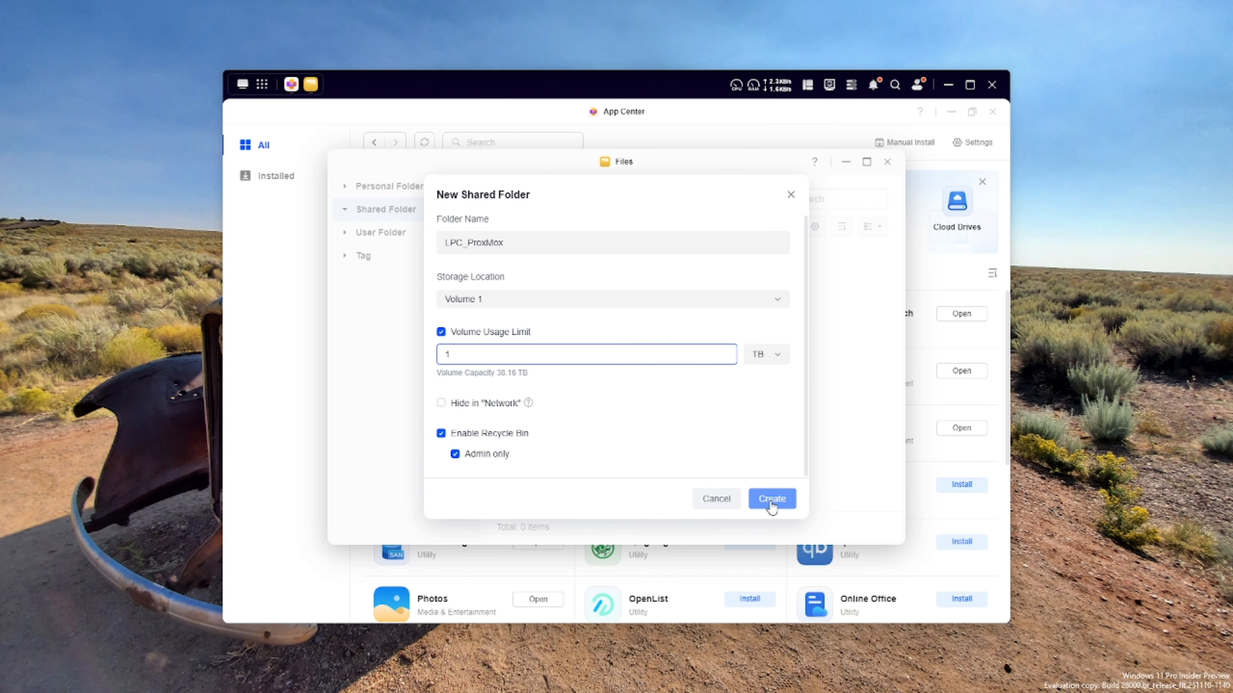
{"action": "left_click", "coordinate": [771, 503]}
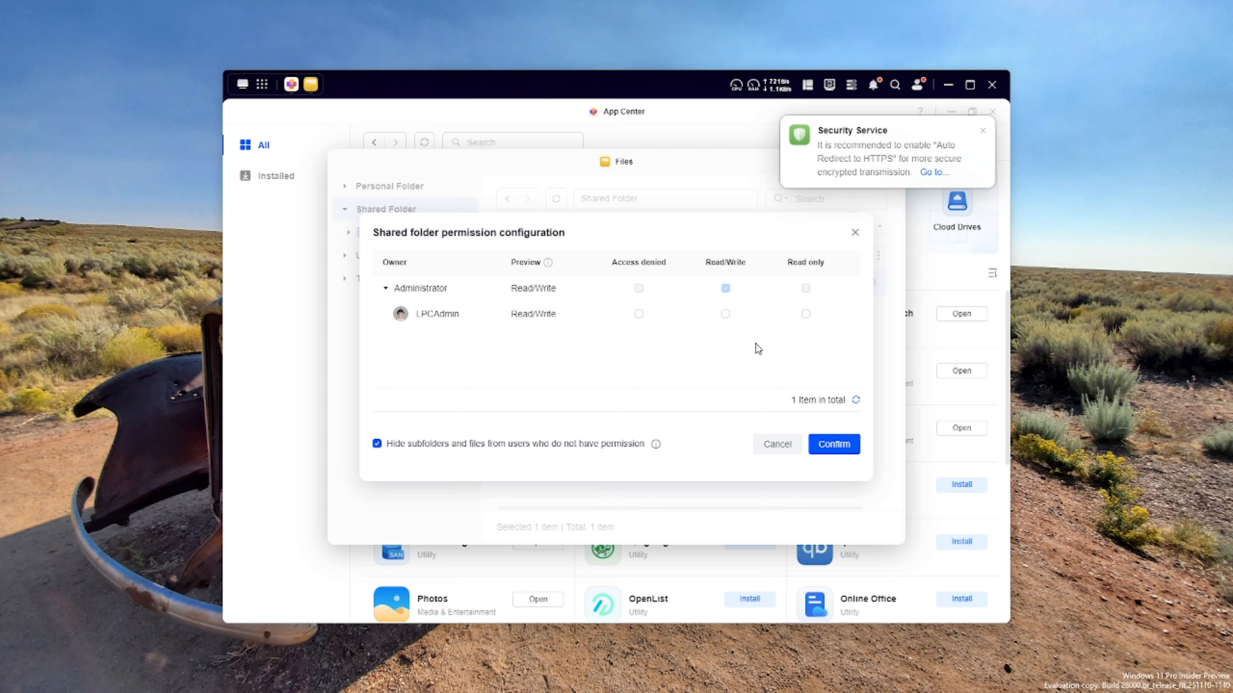
{"action": "left_click", "coordinate": [726, 314]}
{"action": "left_click", "coordinate": [838, 446]}
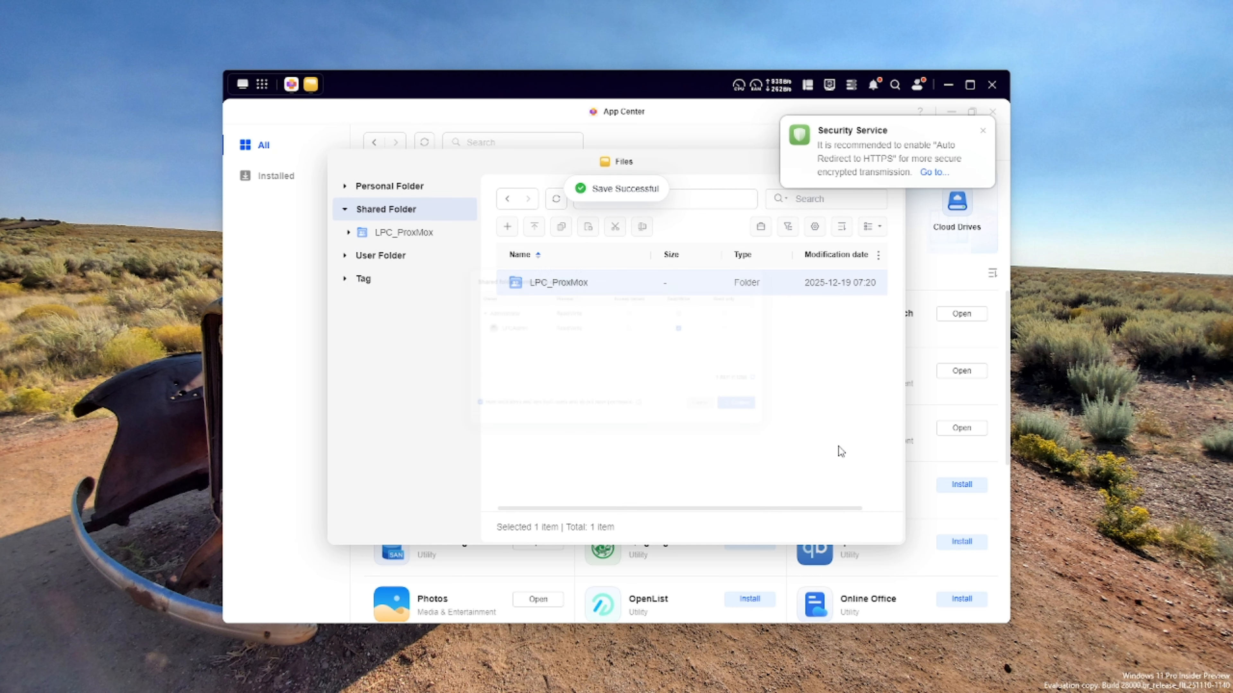
{"action": "left_click", "coordinate": [762, 395]}
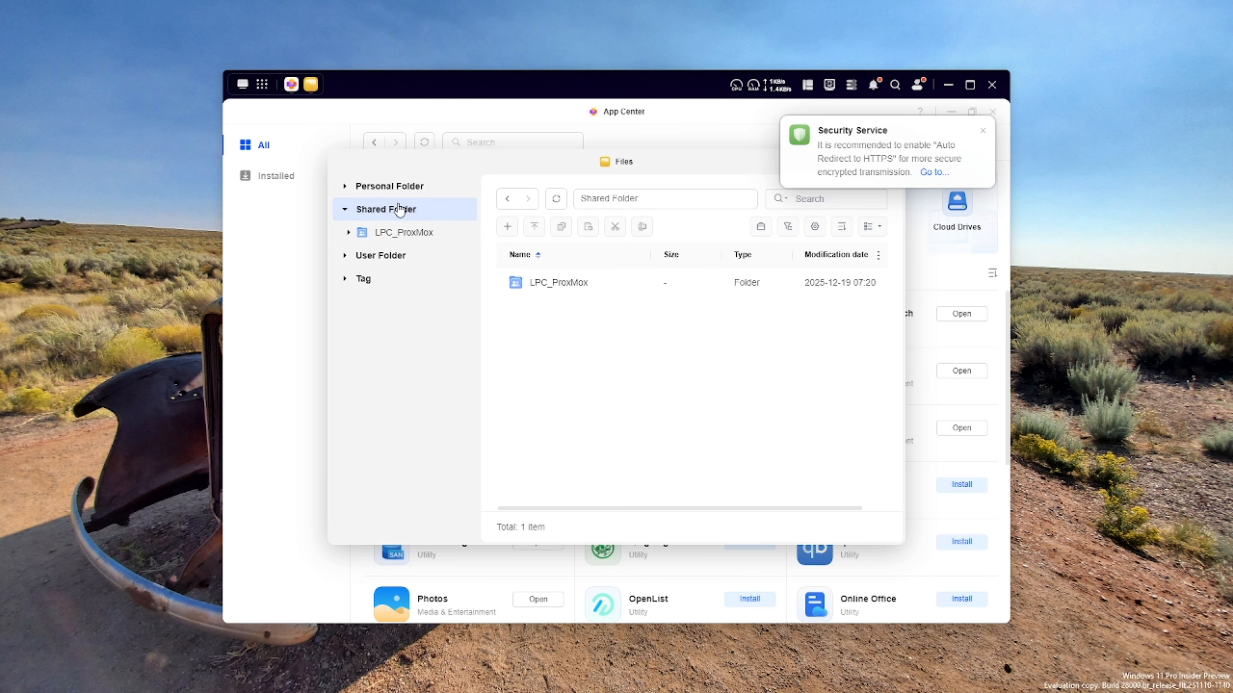
Start another new shared folder and name it Photos
{"action": "left_click", "coordinate": [509, 228]}
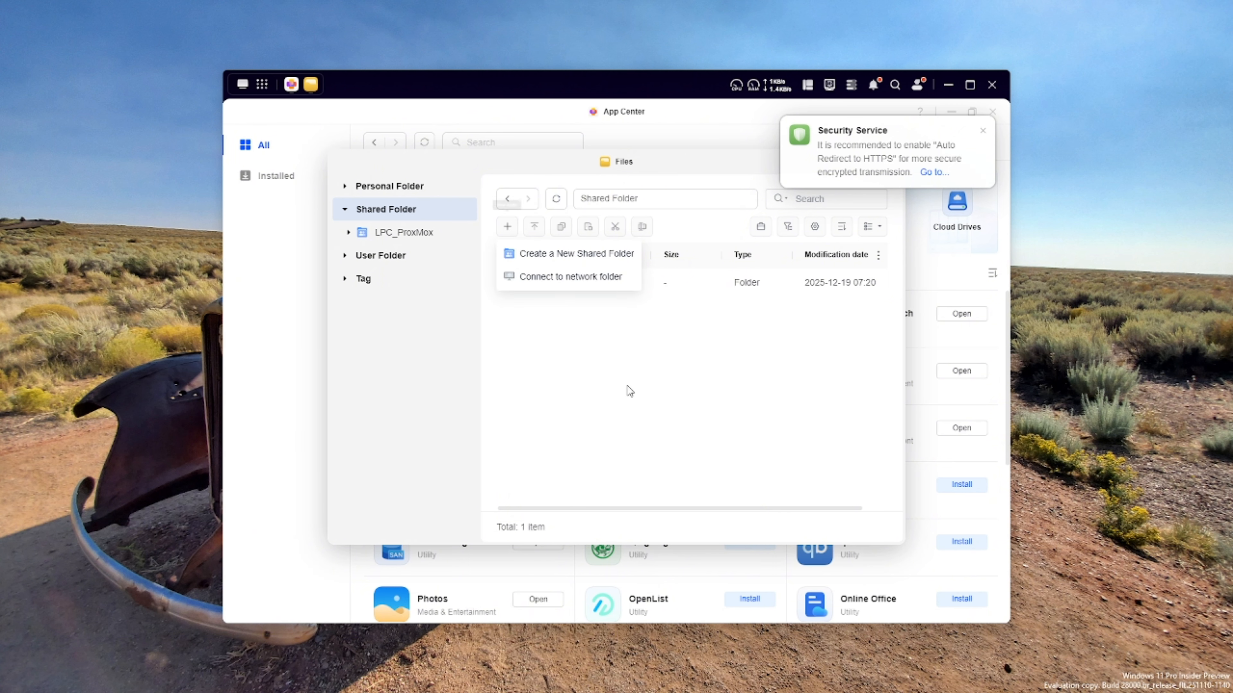
{"action": "left_click", "coordinate": [559, 258]}
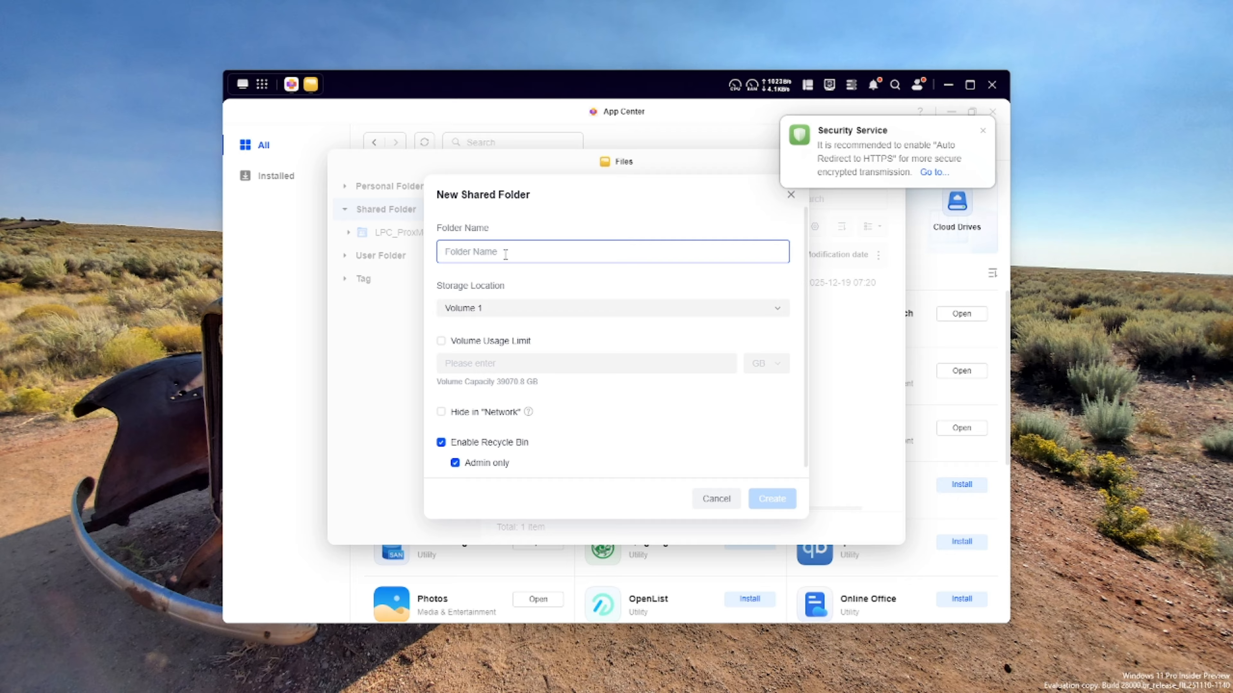
{"action": "type", "text": "Pho"}
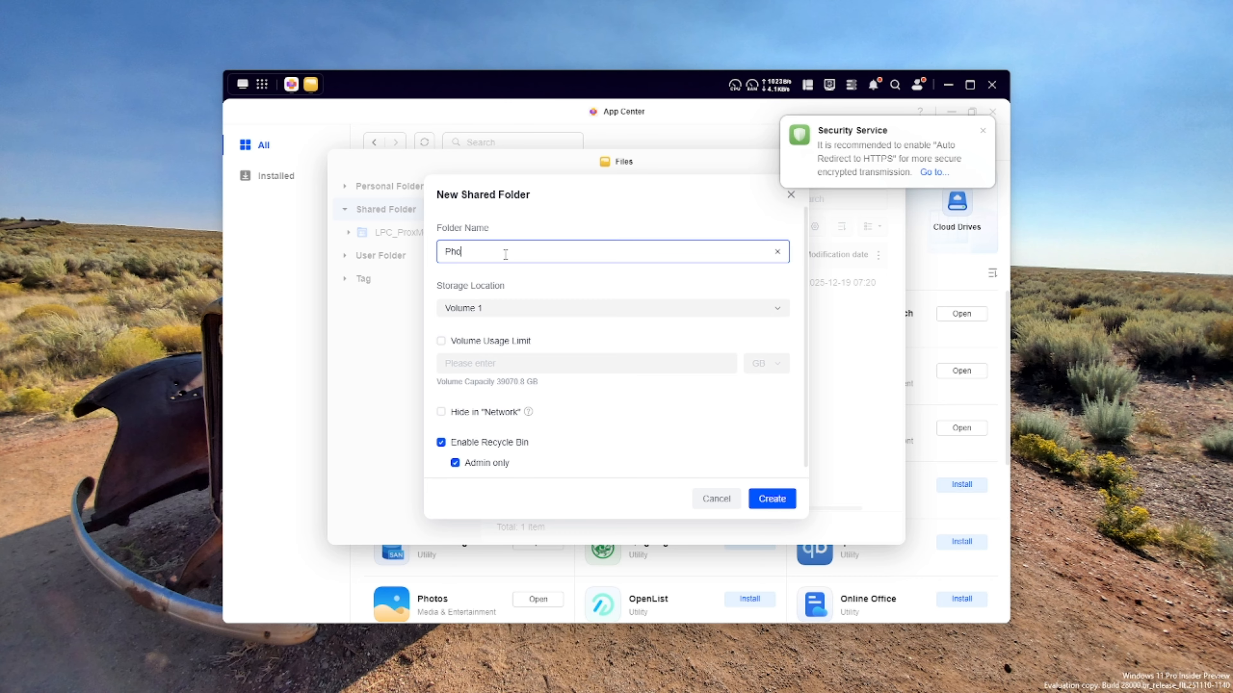
{"action": "type", "text": "tos"}
Enable the volume usage limit for the Photos folder and set it to 2 TB
{"action": "left_click", "coordinate": [441, 340]}
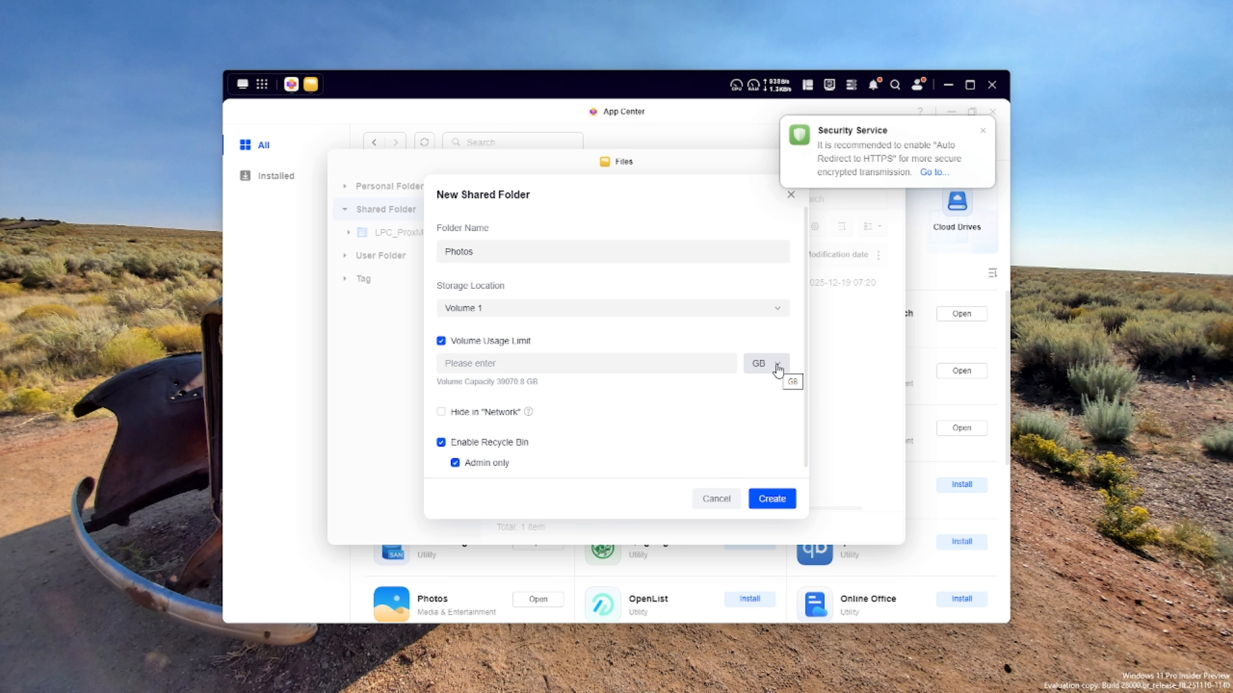
{"action": "left_click", "coordinate": [441, 340]}
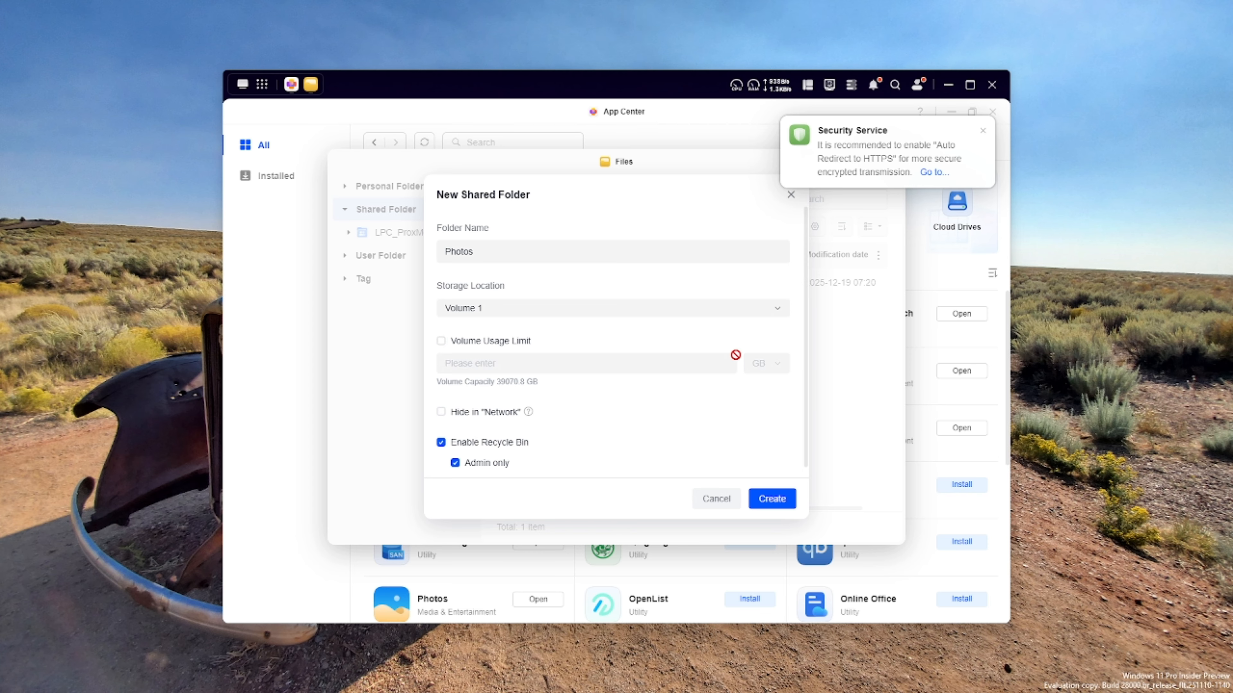
{"action": "left_click", "coordinate": [467, 344]}
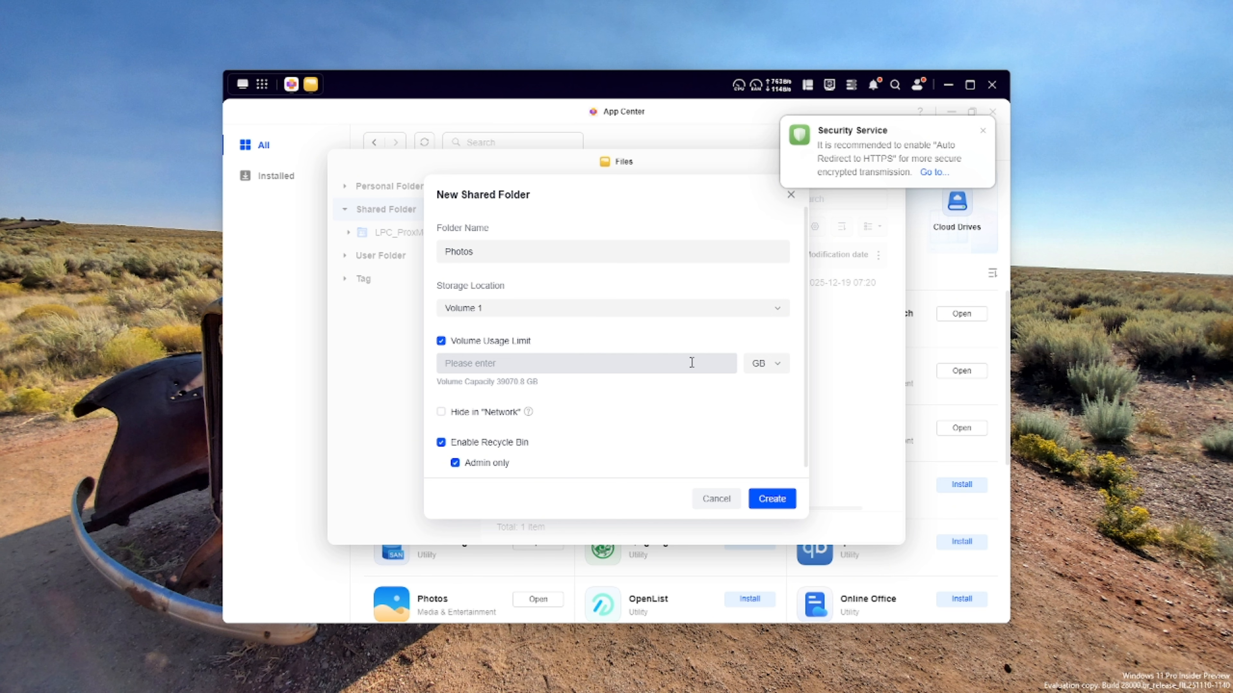
{"action": "left_click", "coordinate": [776, 372]}
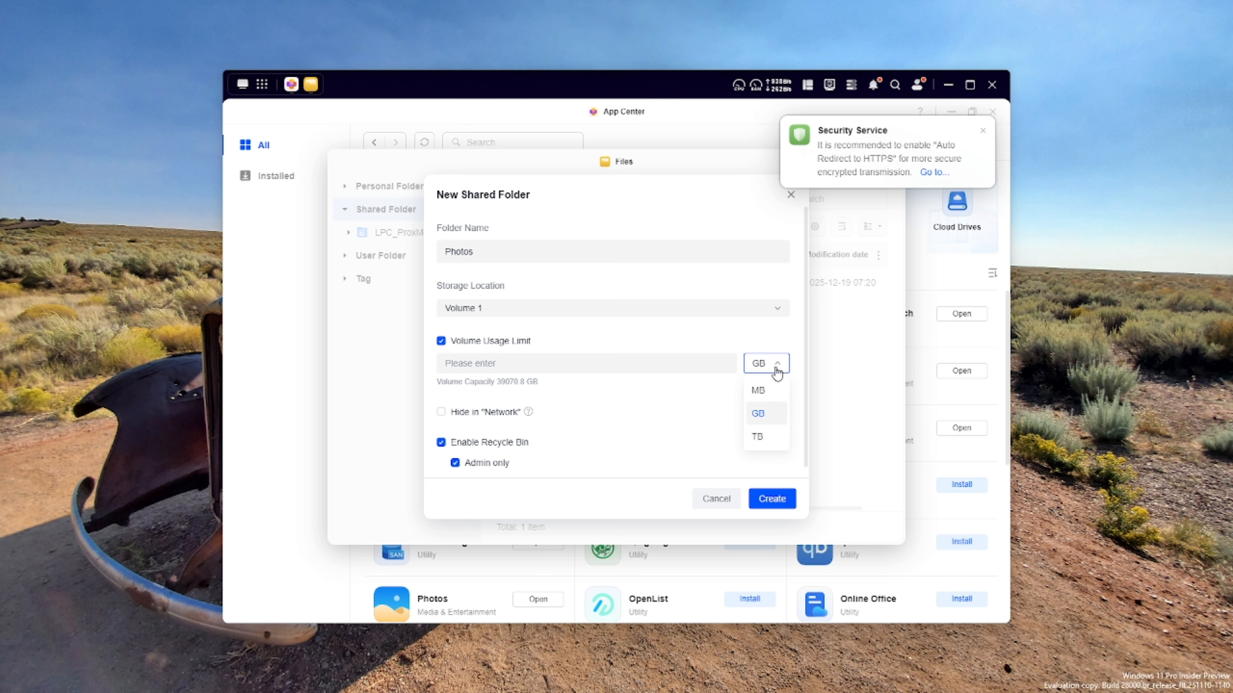
{"action": "left_click", "coordinate": [772, 437]}
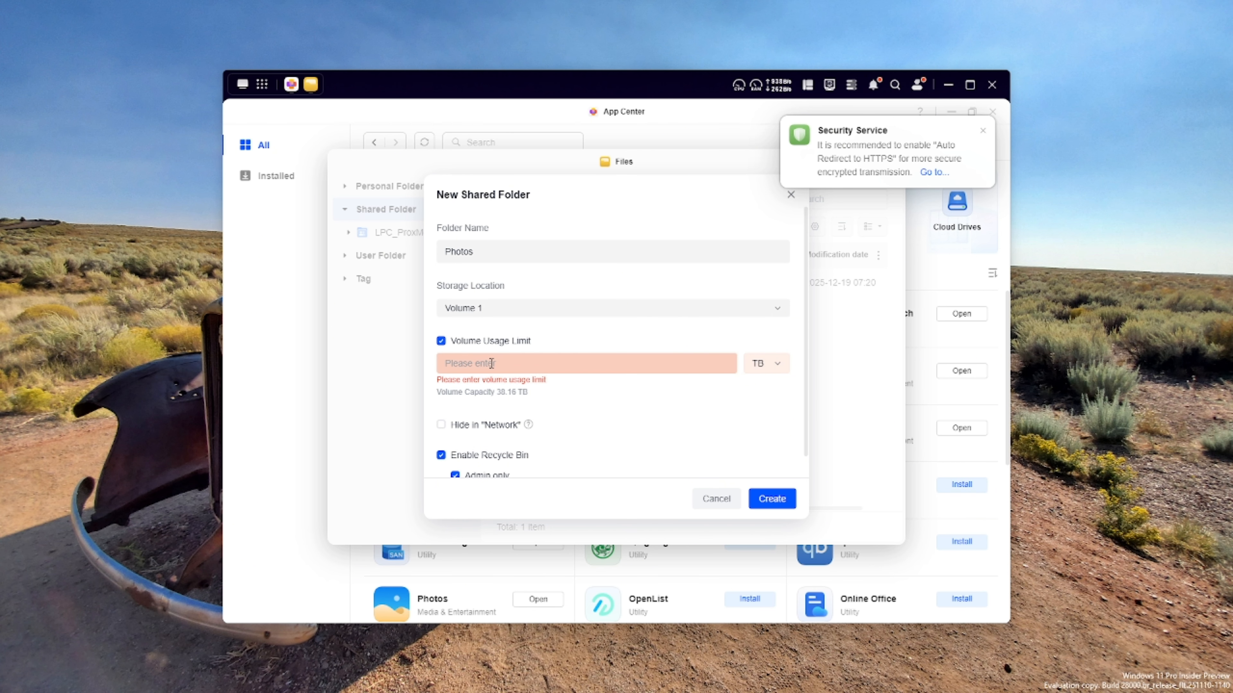
{"action": "left_click", "coordinate": [491, 362]}
{"action": "type", "text": "2"}
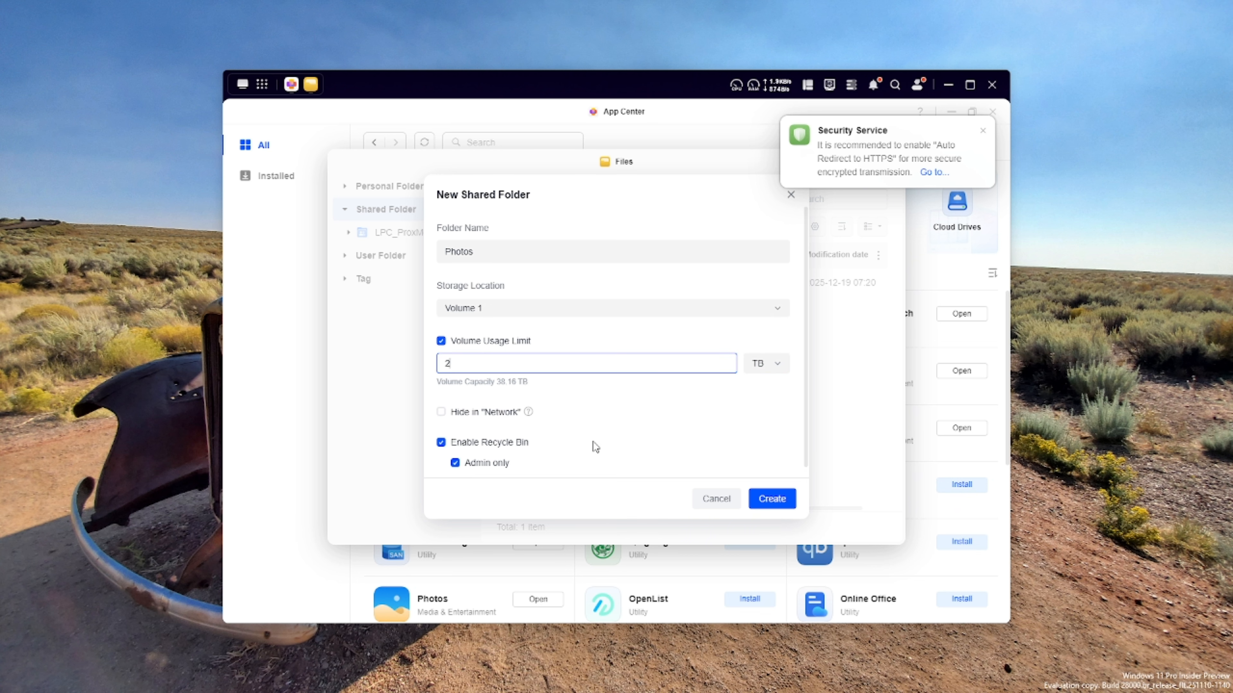
{"action": "left_click", "coordinate": [705, 337]}
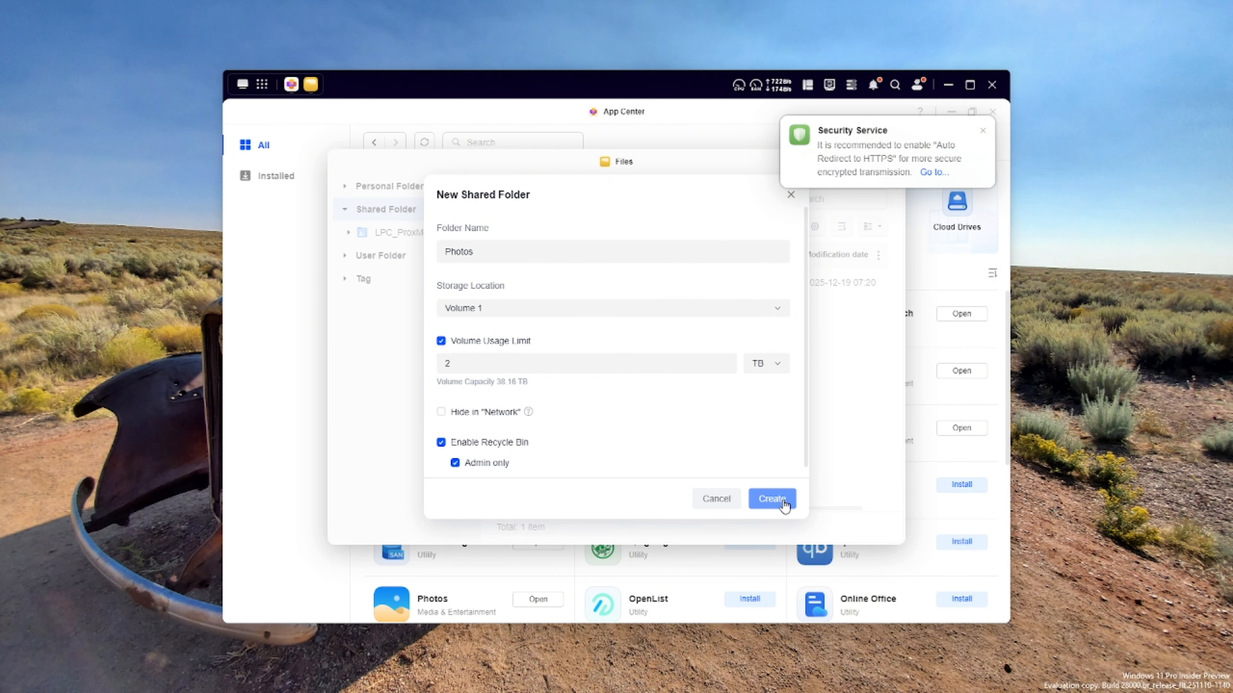
Create the Photos shared folder and save Read/Write permission for the individual administrator account
{"action": "left_click", "coordinate": [772, 499]}
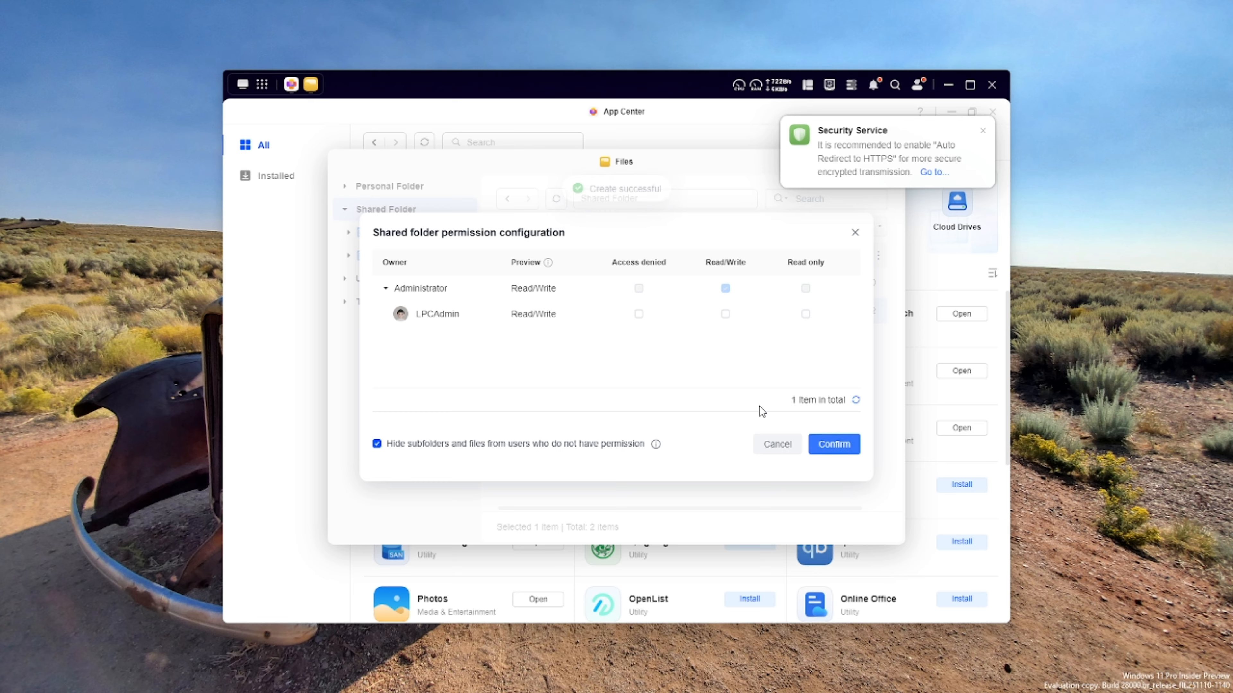
{"action": "left_click", "coordinate": [726, 314]}
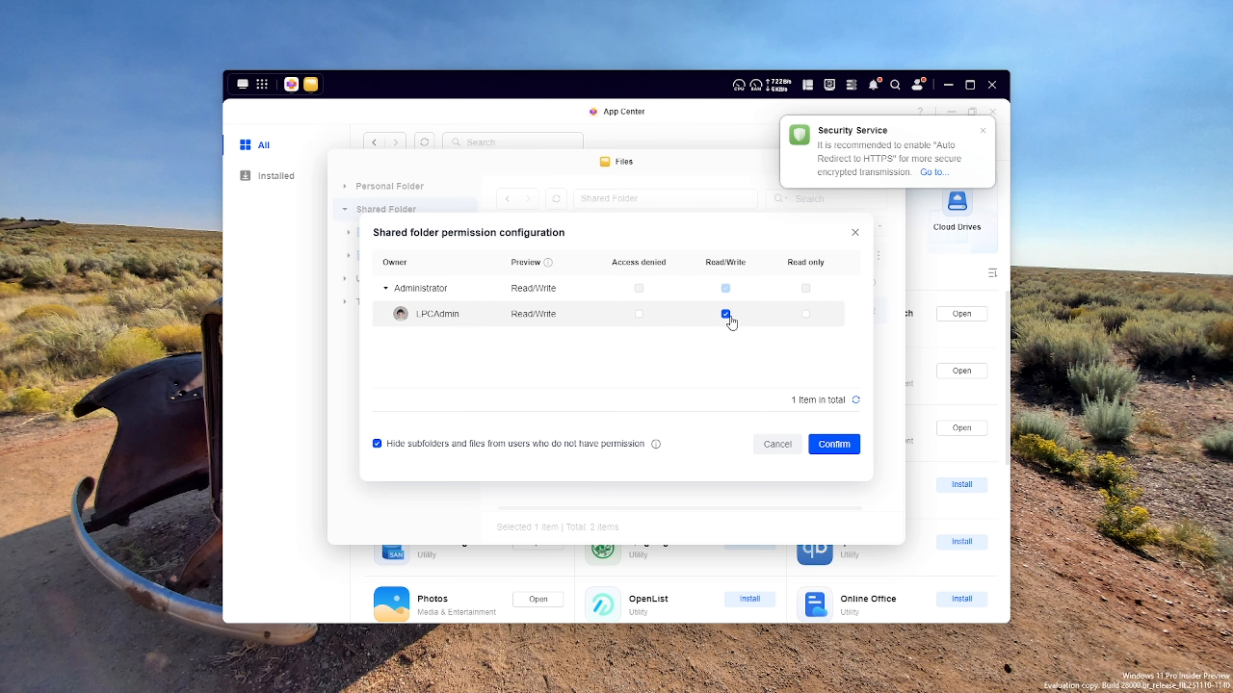
{"action": "left_click", "coordinate": [842, 441]}
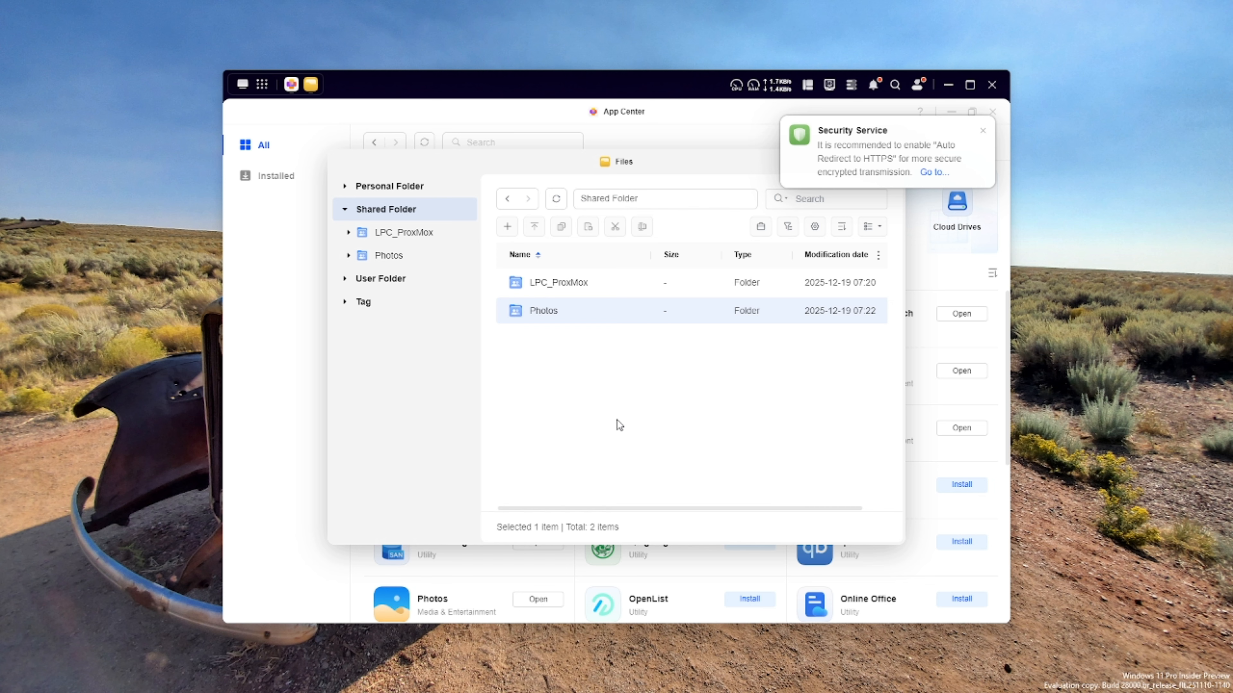
{"action": "left_click", "coordinate": [618, 422]}
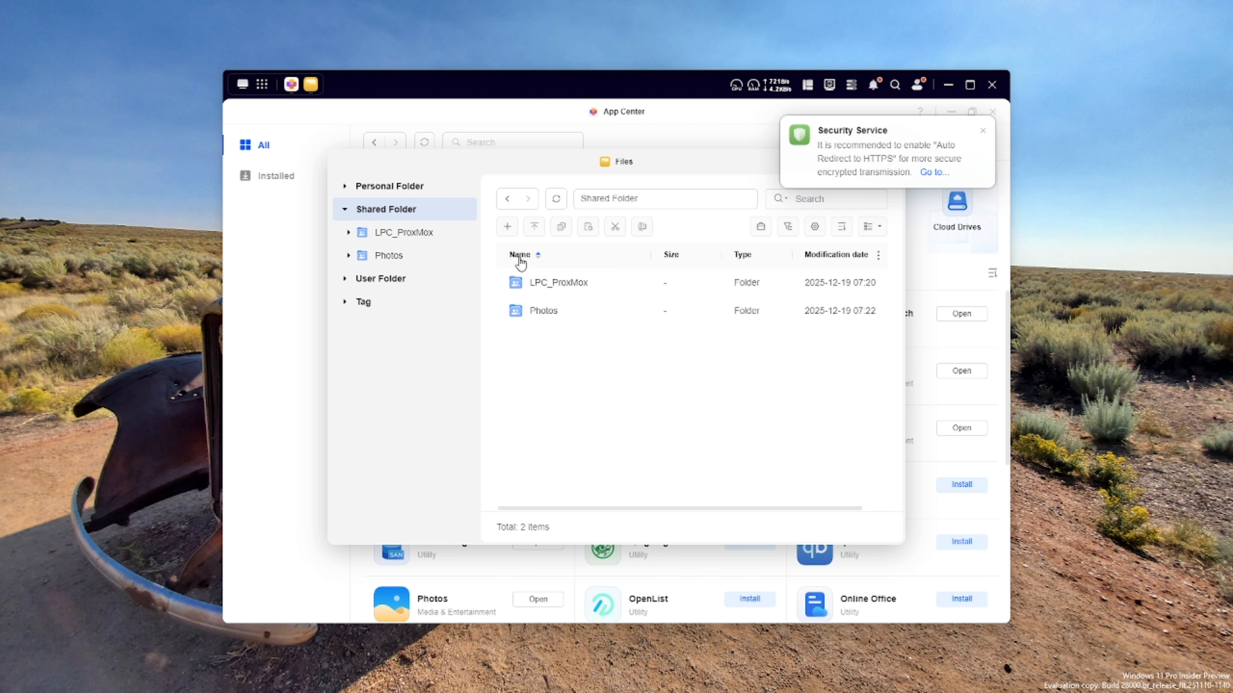
Start a third new shared folder and name it Media
{"action": "left_click", "coordinate": [508, 226]}
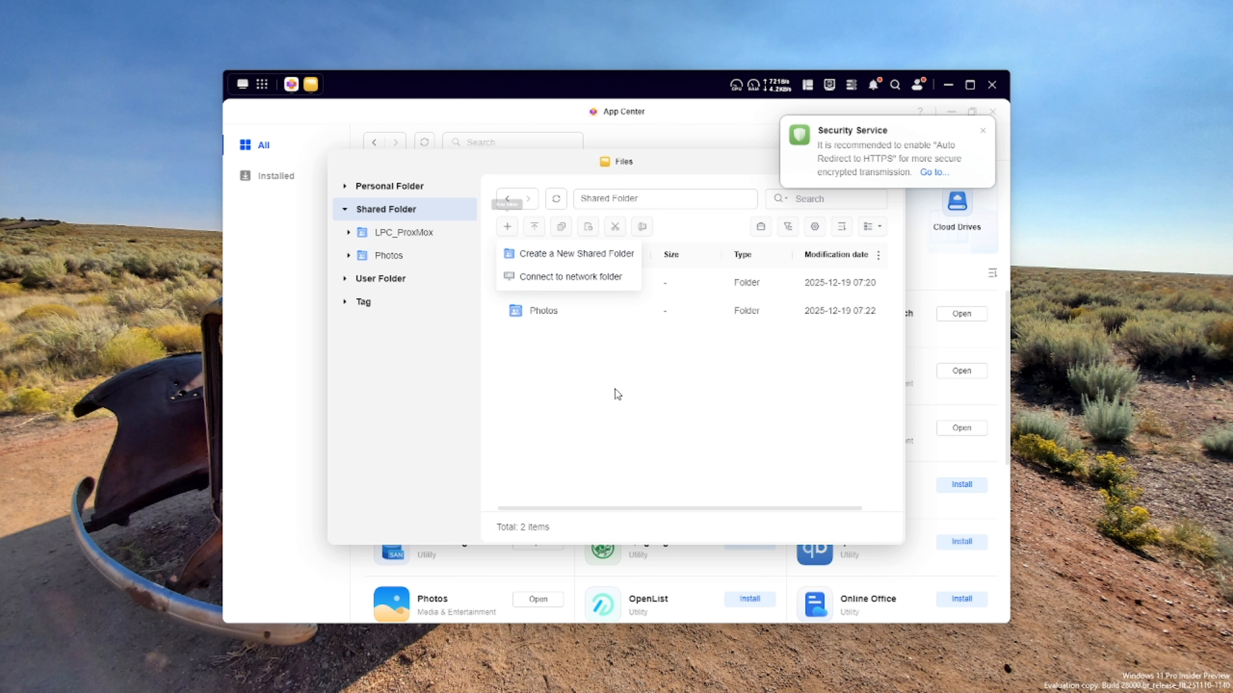
{"action": "left_click", "coordinate": [561, 255]}
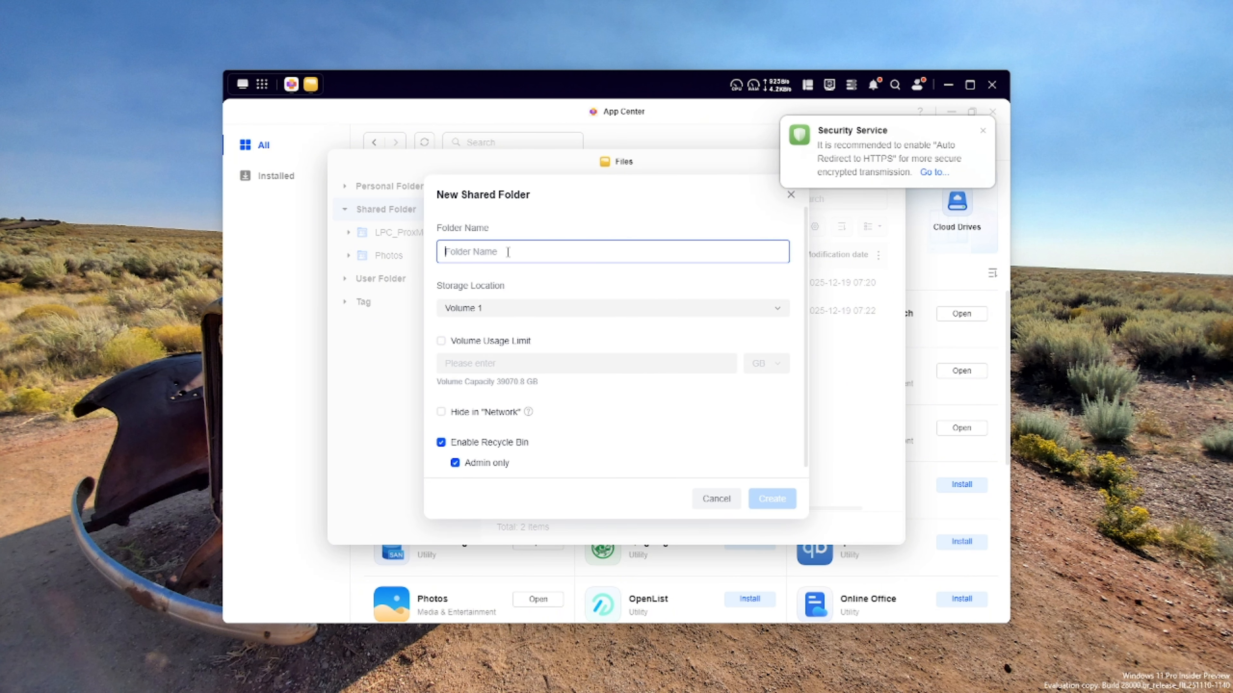
{"action": "type", "text": "Media"}
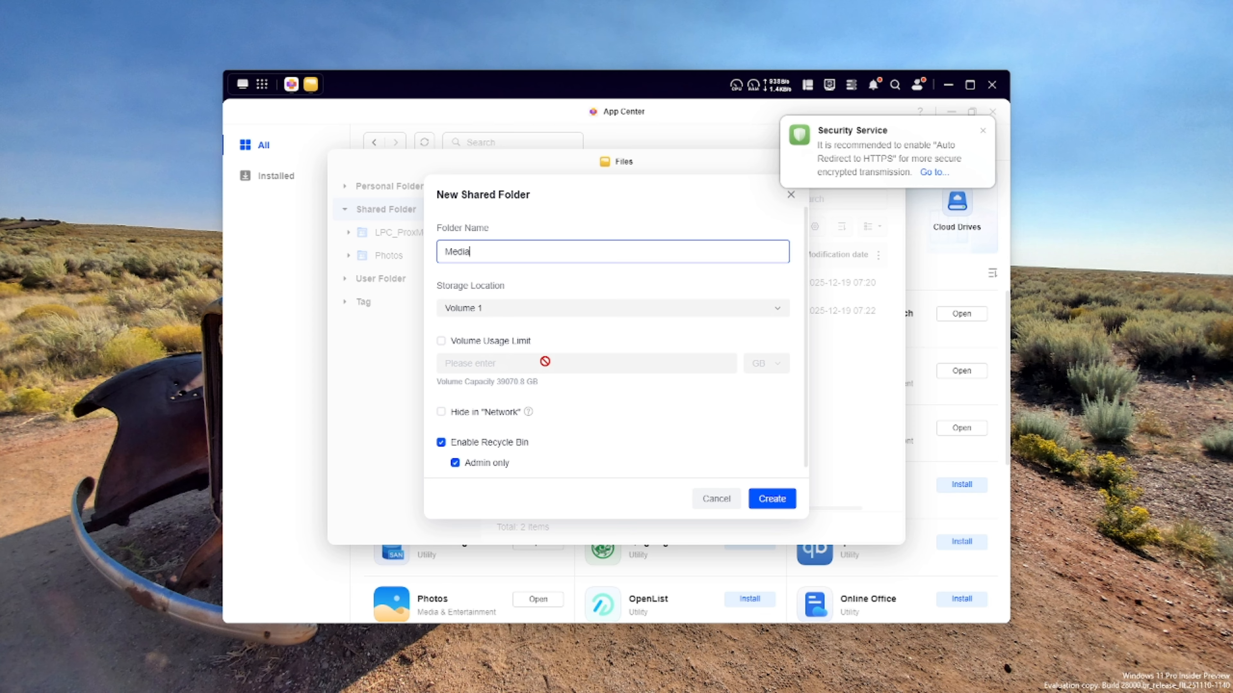
Create the Media shared folder without a usage limit and save Read/Write permission for the individual administrator account
{"action": "scroll", "coordinate": [676, 416], "scroll_direction": "down", "scroll_amount": 1}
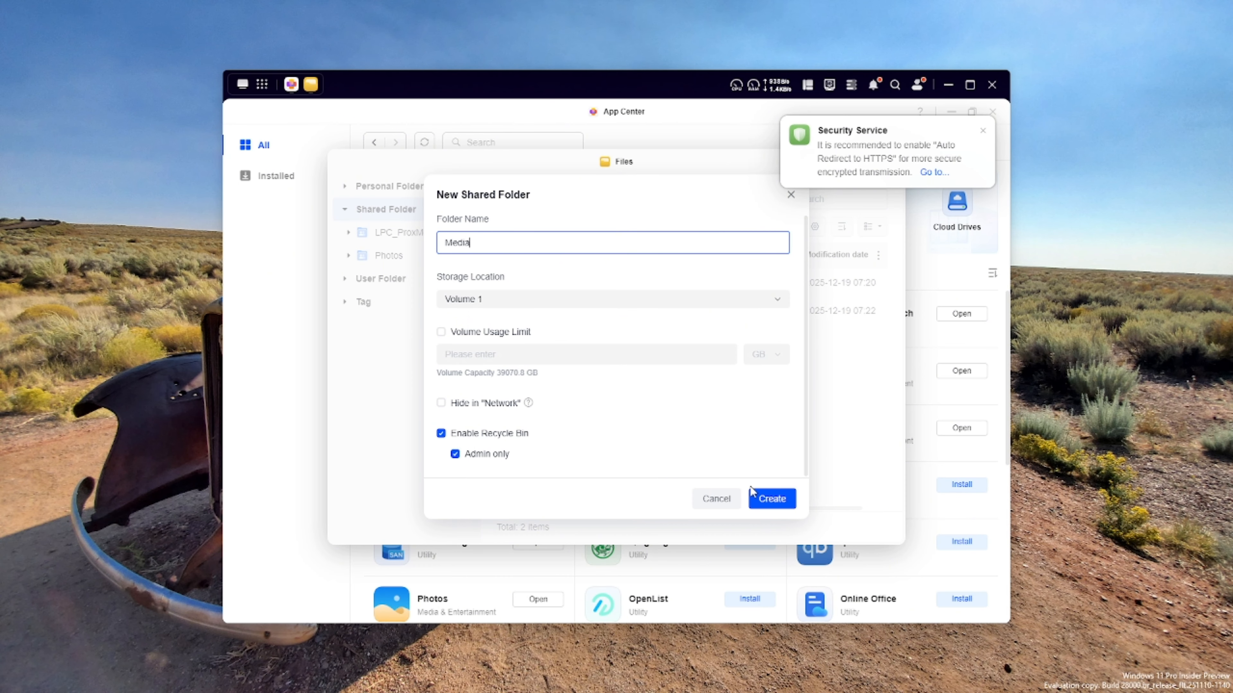
{"action": "left_click", "coordinate": [776, 499]}
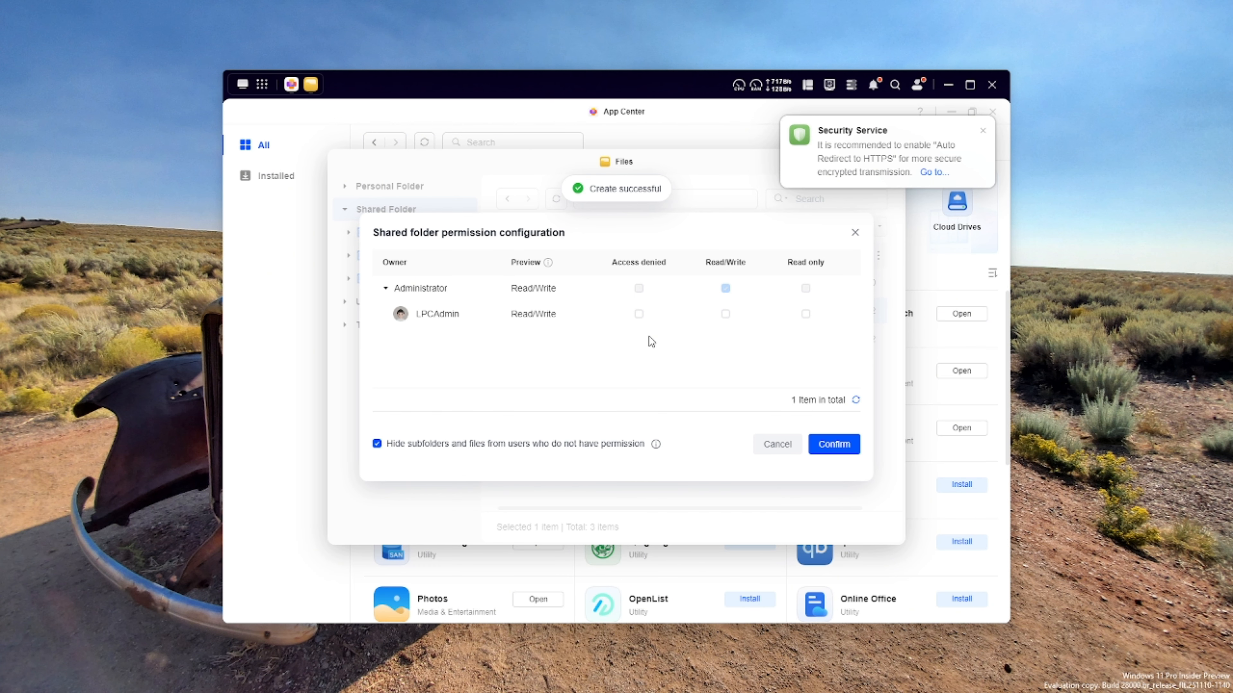
{"action": "left_click", "coordinate": [726, 314]}
{"action": "left_click", "coordinate": [832, 442]}
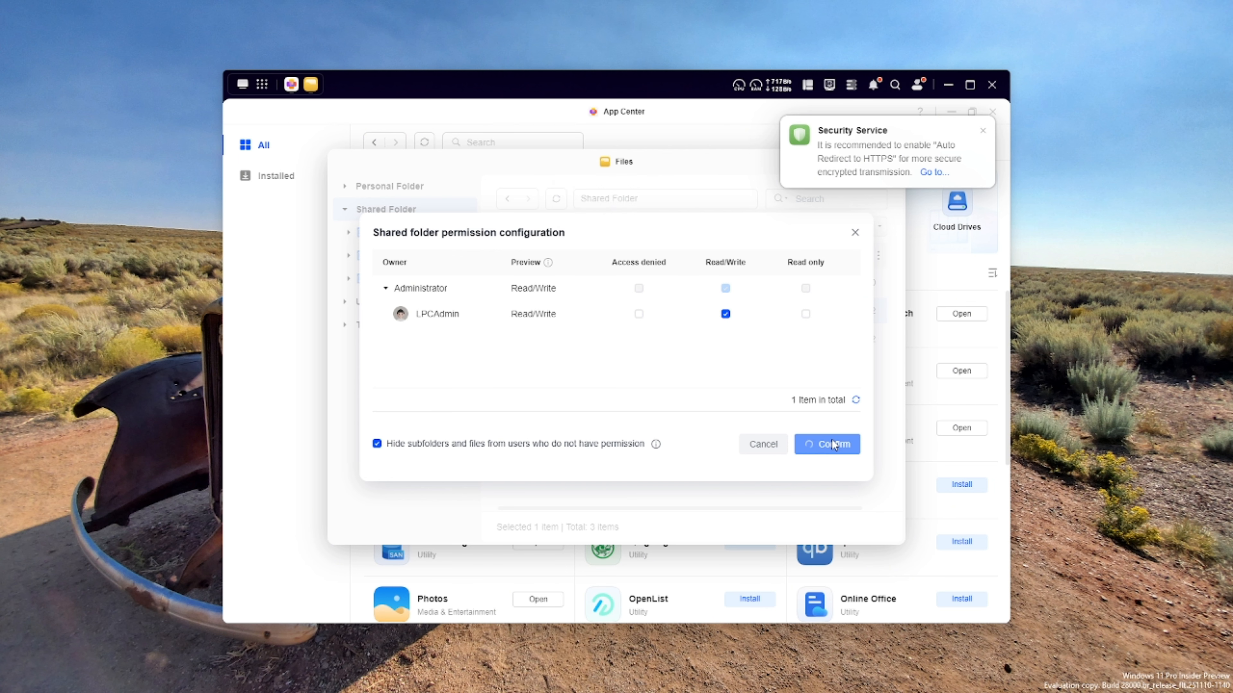
{"action": "left_click", "coordinate": [630, 428]}
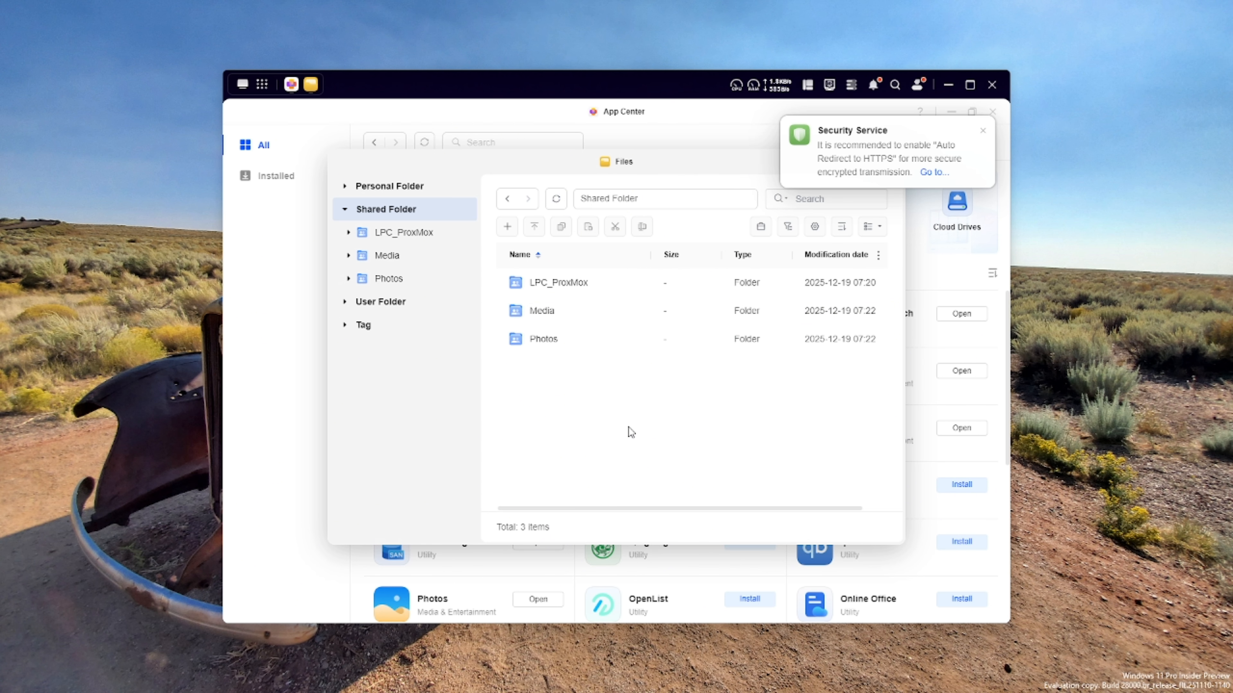
Create another shared folder named Backup on Volume 1 and save Read/Write permission for the individual administrator account
{"action": "left_click", "coordinate": [505, 233]}
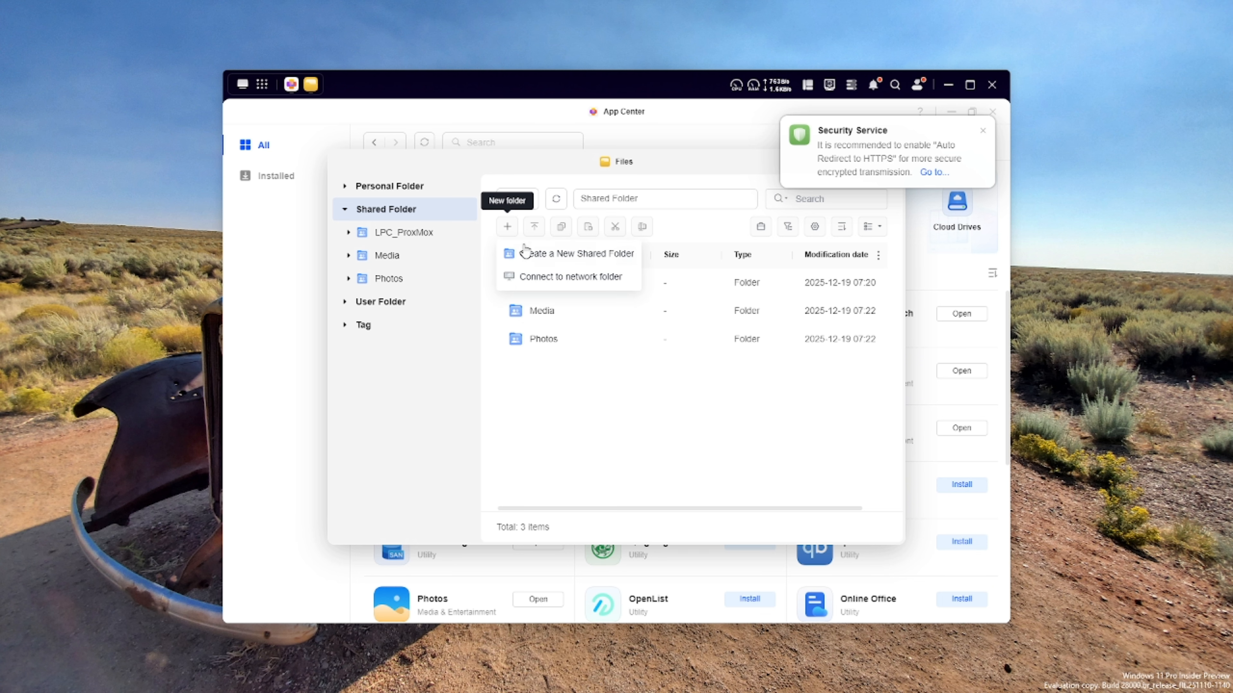
{"action": "left_click", "coordinate": [538, 262]}
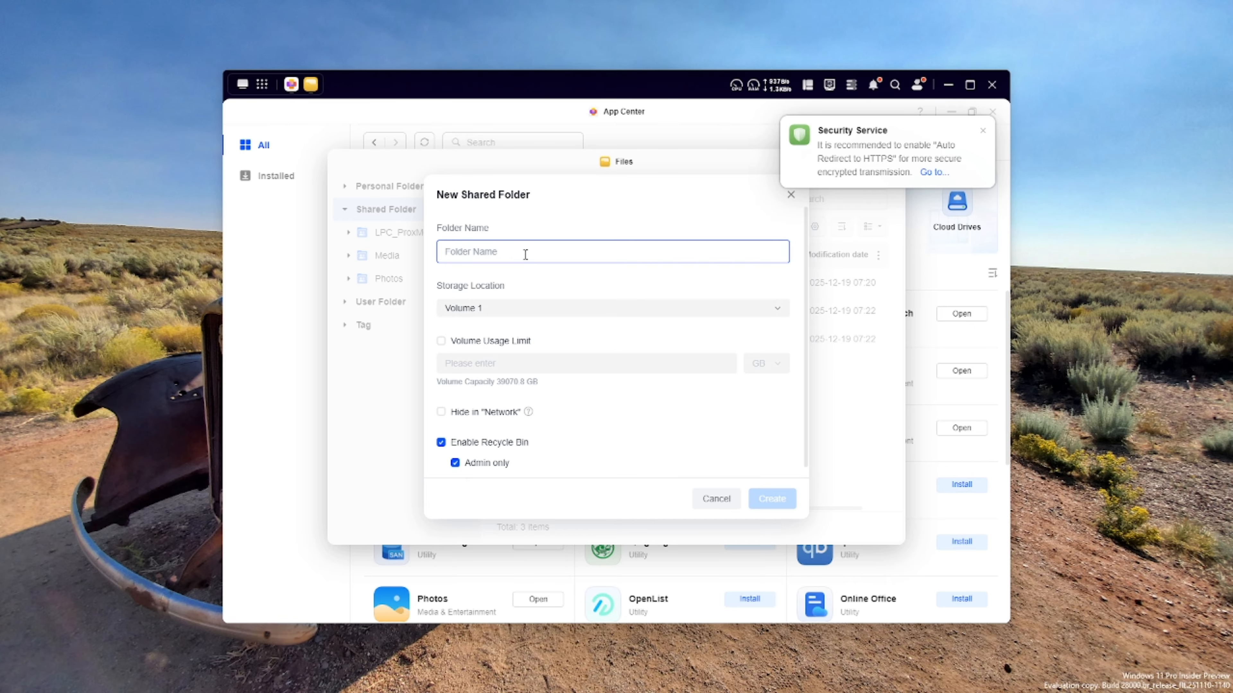
{"action": "type", "text": "Backup"}
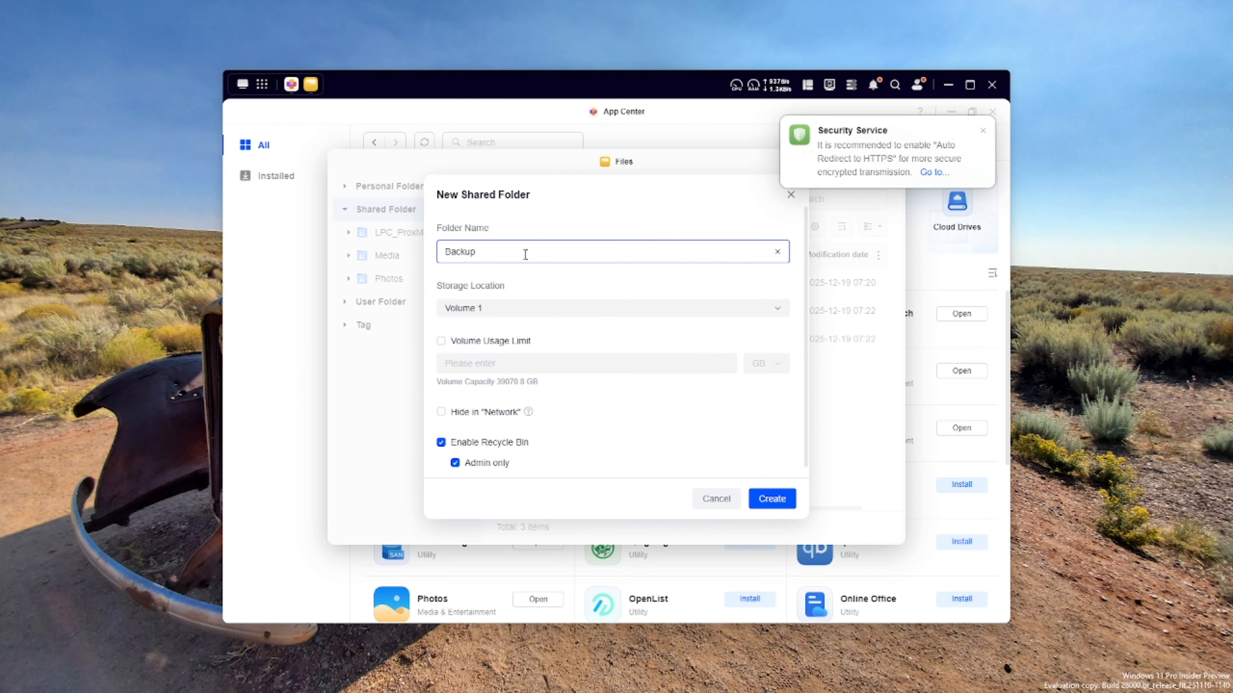
{"action": "left_click", "coordinate": [777, 503]}
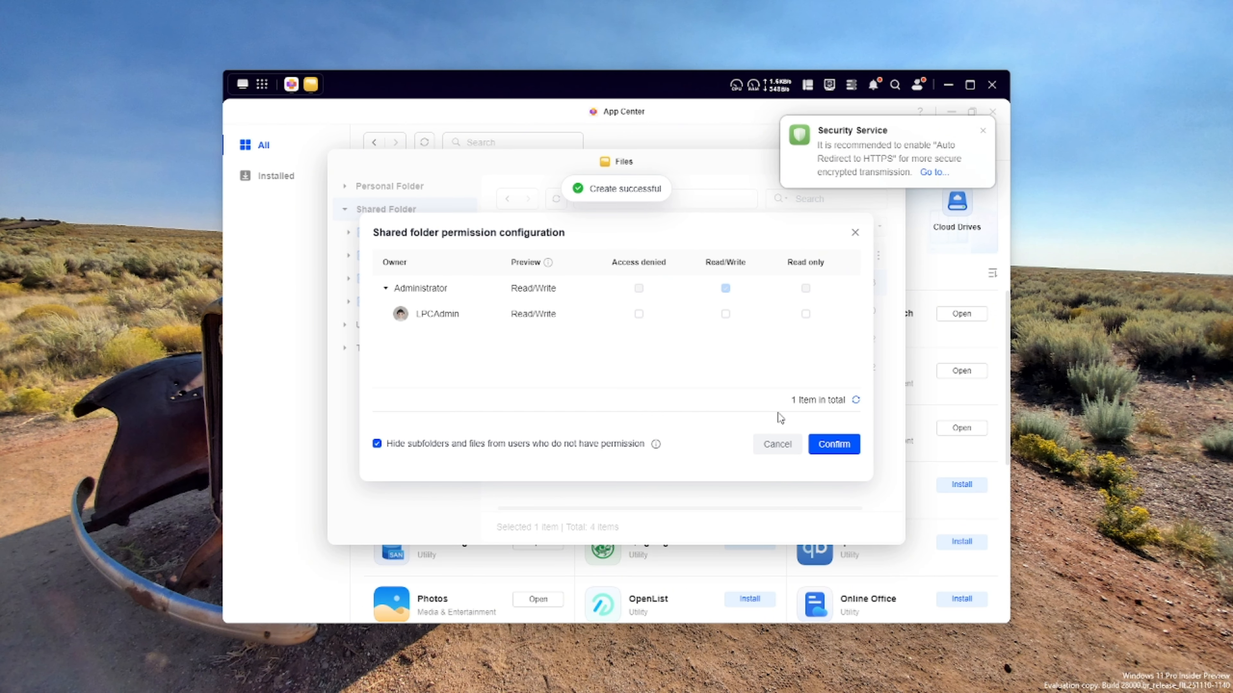
{"action": "left_click", "coordinate": [726, 314]}
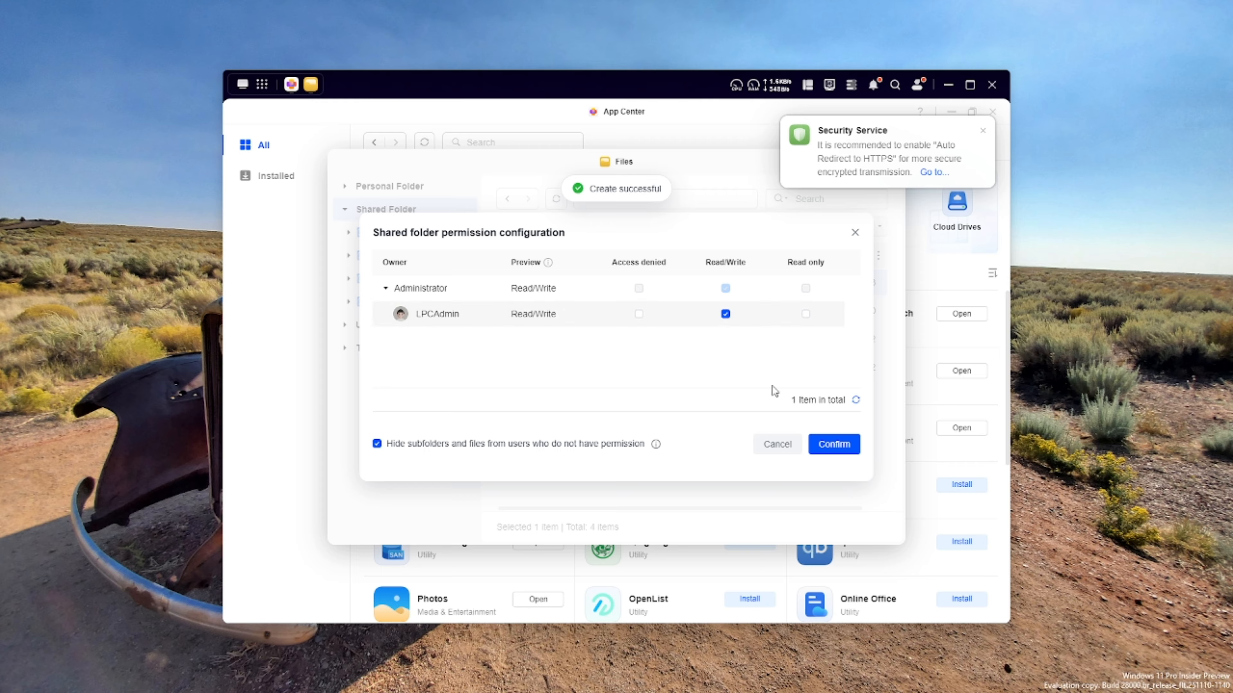
{"action": "left_click", "coordinate": [833, 448]}
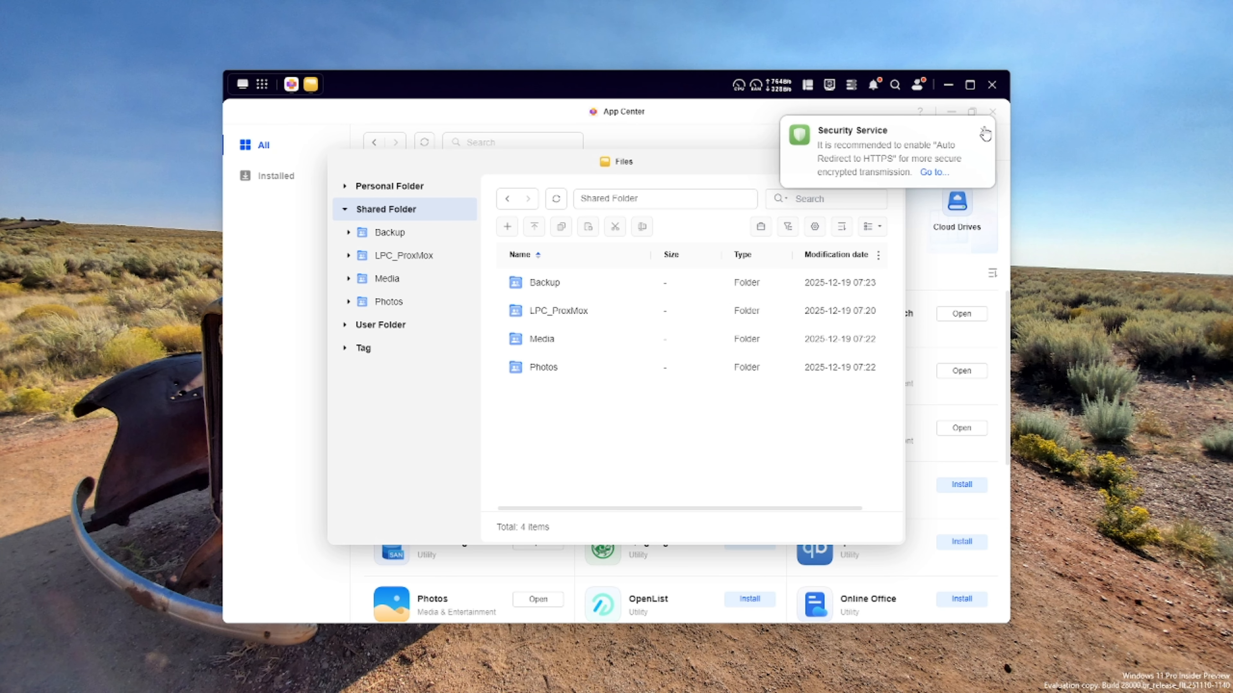
Dismiss the Security Service notification and close the Files window
{"action": "left_click", "coordinate": [985, 133]}
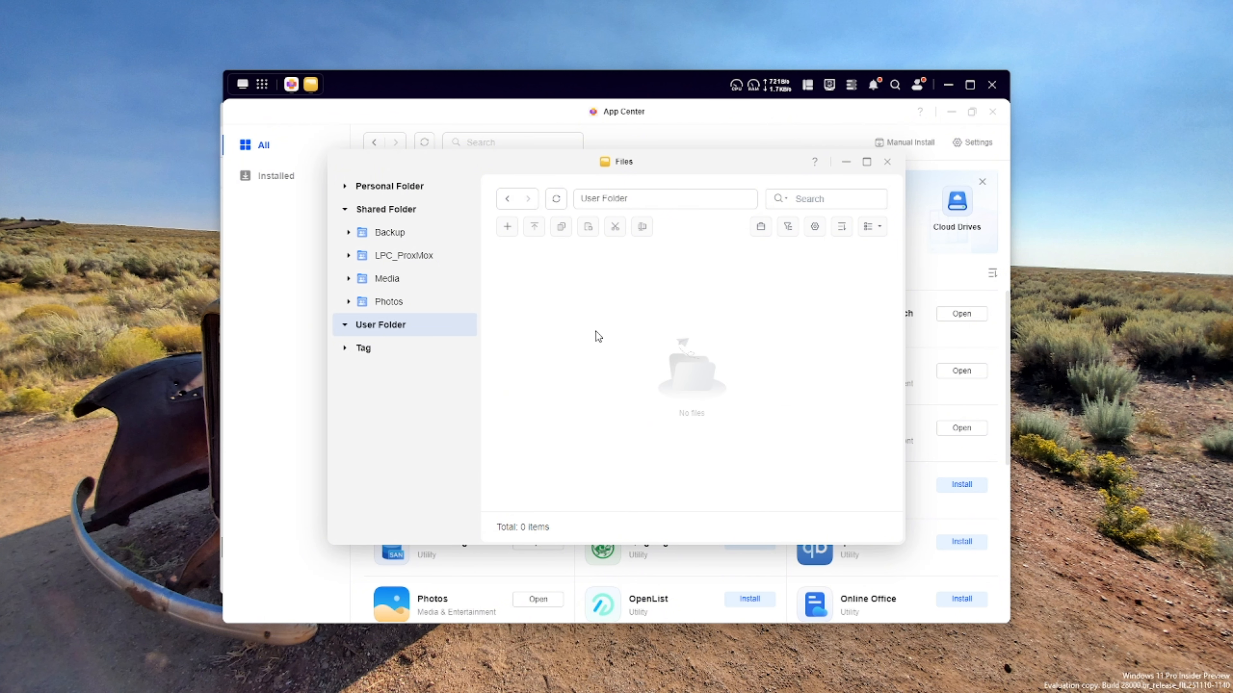
{"action": "left_click", "coordinate": [888, 162]}
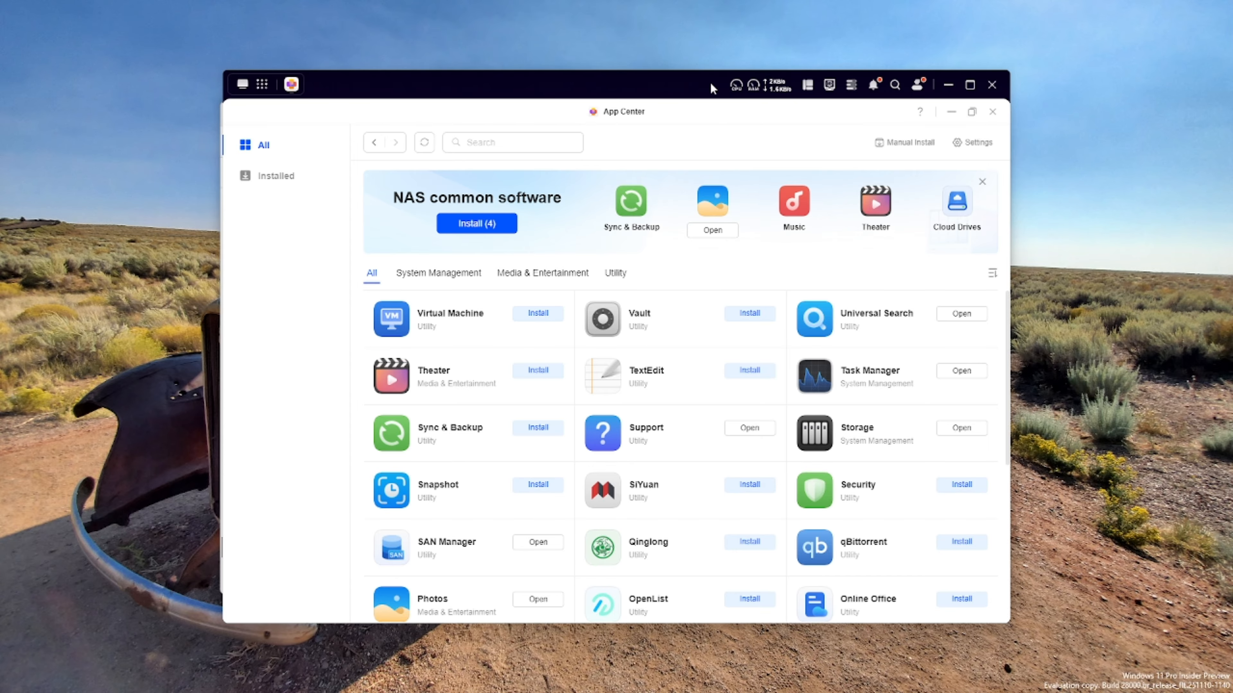
Switch to File Explorer and try to open the NAS network path \\192.168.1.3\
{"action": "left_click_drag", "start_coordinate": [712, 87], "coordinate": [996, 215]}
{"action": "left_click", "coordinate": [670, 120]}
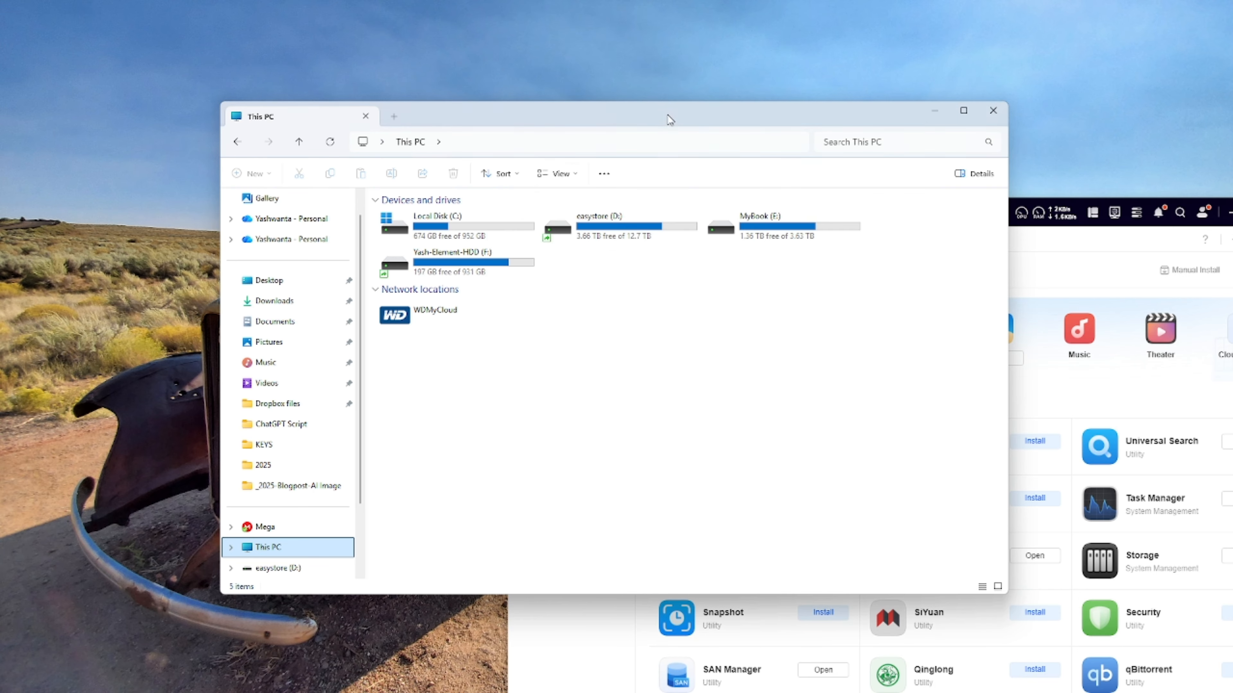
{"action": "left_click", "coordinate": [523, 148]}
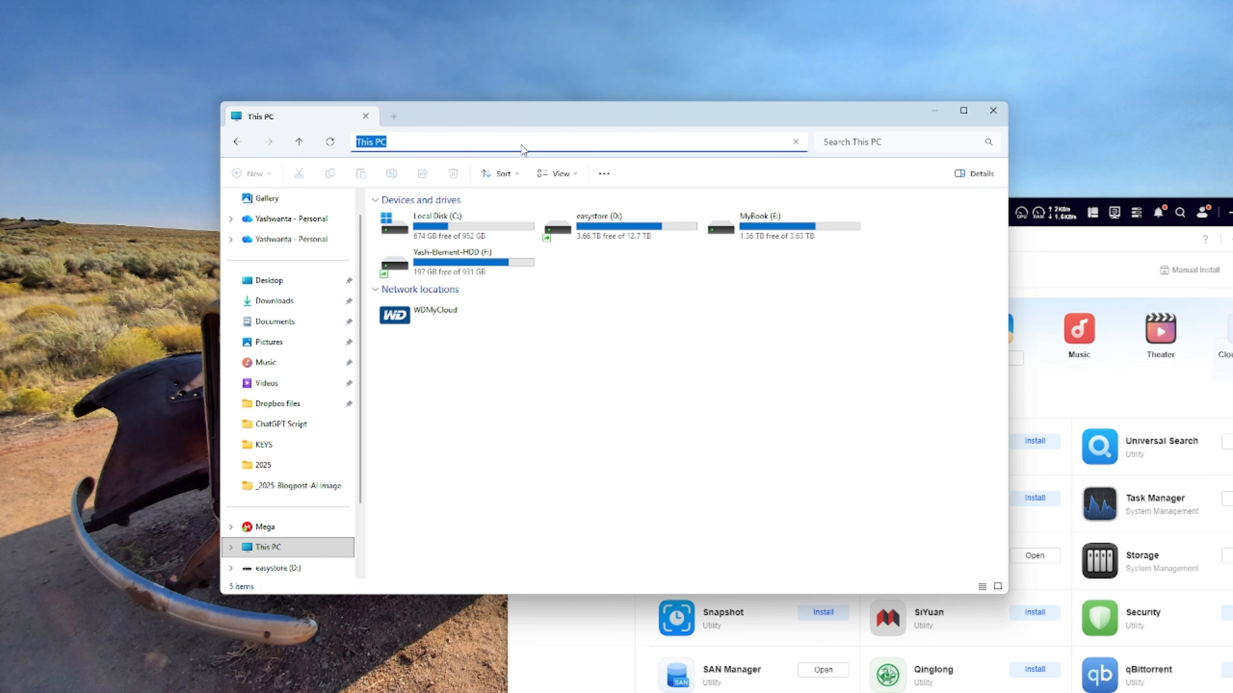
{"action": "type", "text": "\\\\"}
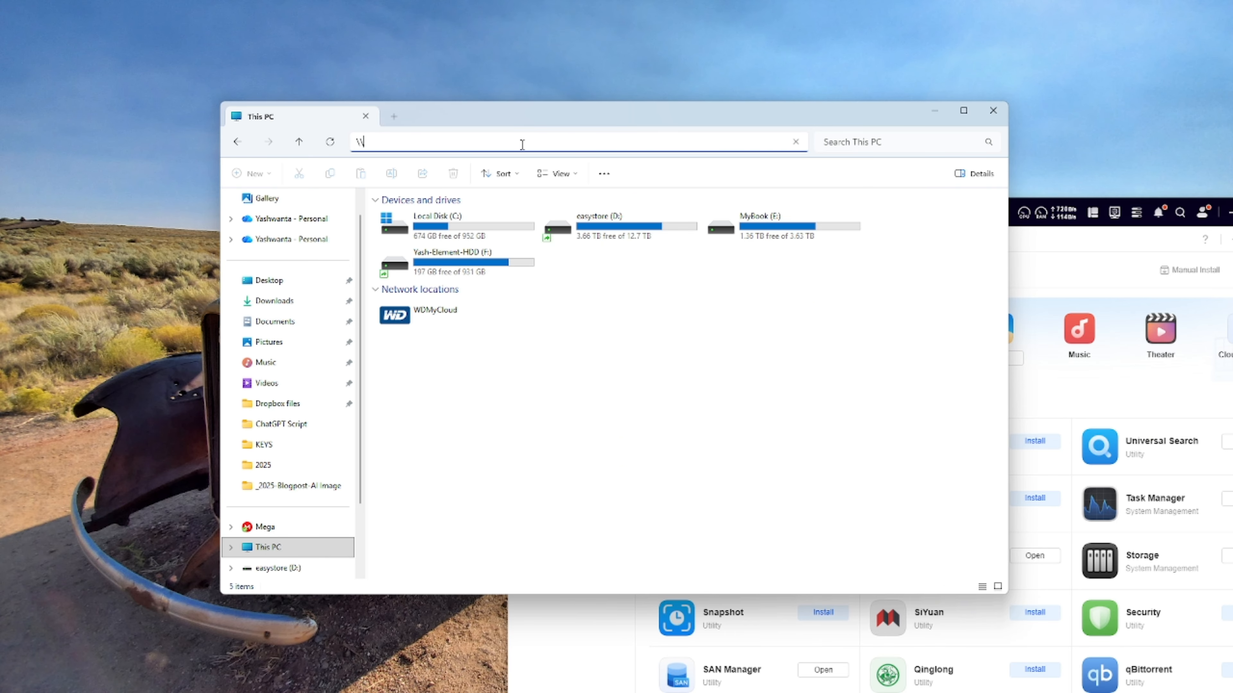
{"action": "type", "text": "192.168.1.3\\"}
{"action": "key", "text": "Return"}
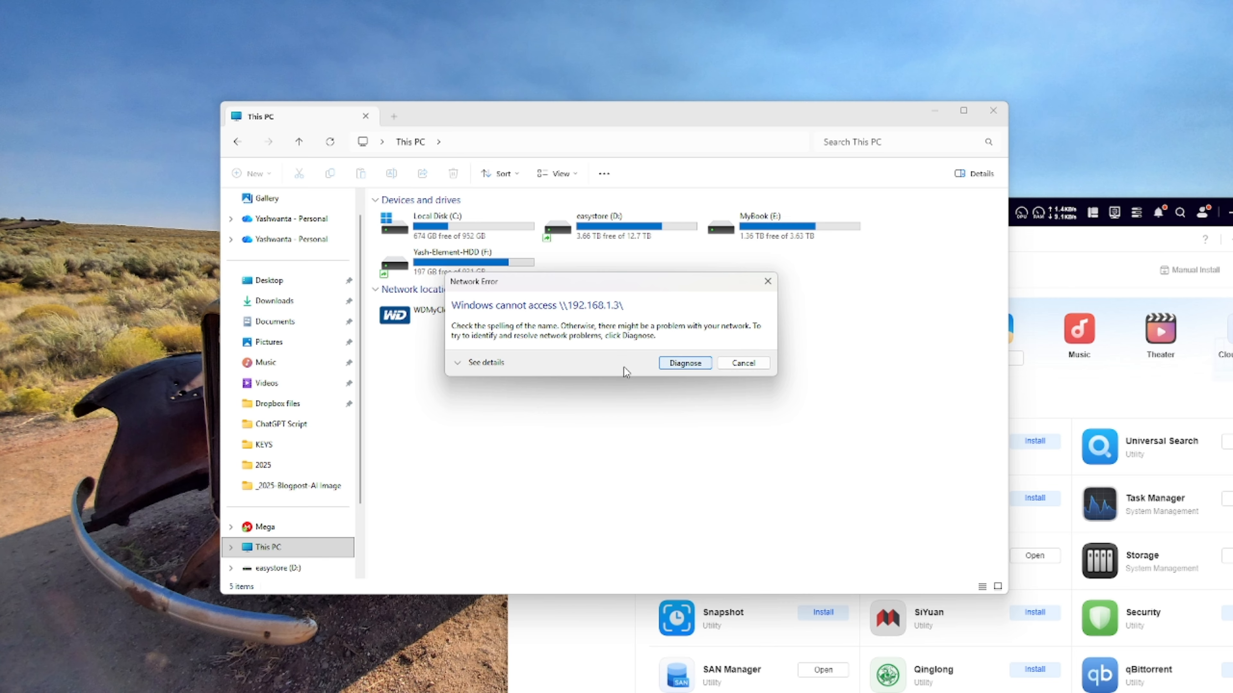
{"action": "left_click", "coordinate": [457, 365]}
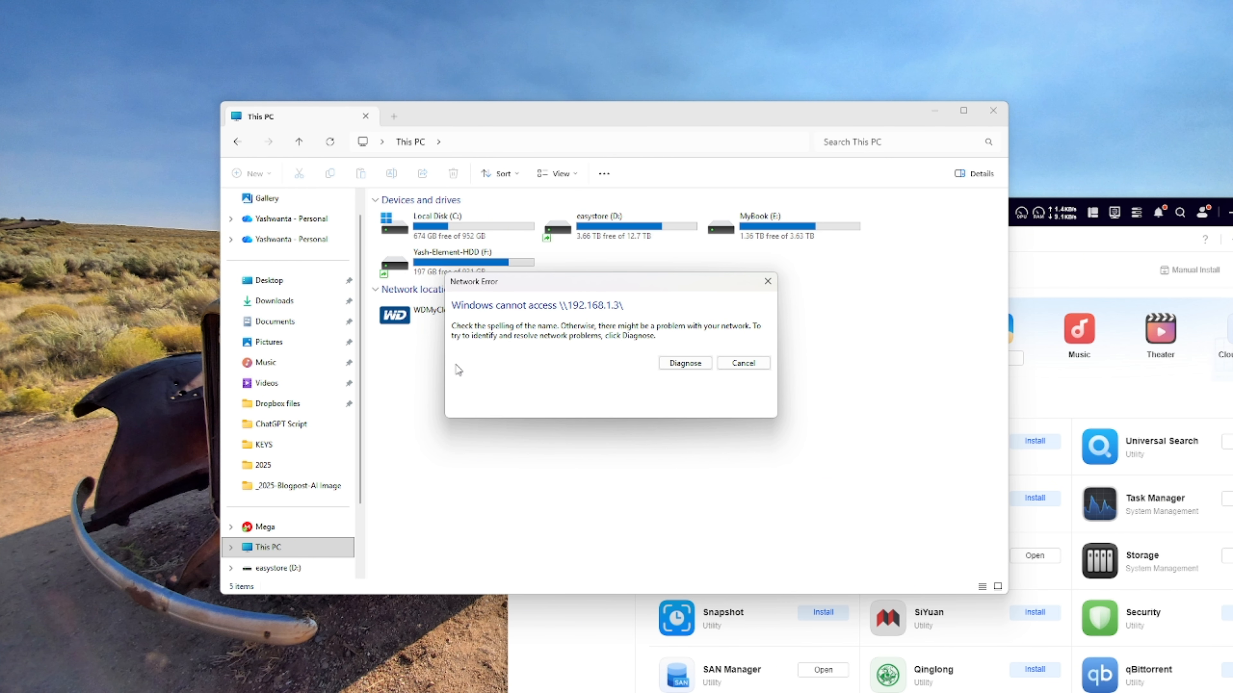
{"action": "left_click", "coordinate": [742, 365]}
Switch back to the NAS interface and open the SMB settings under File Service in Control Panel, checking User Management on the way
{"action": "left_click", "coordinate": [1044, 212]}
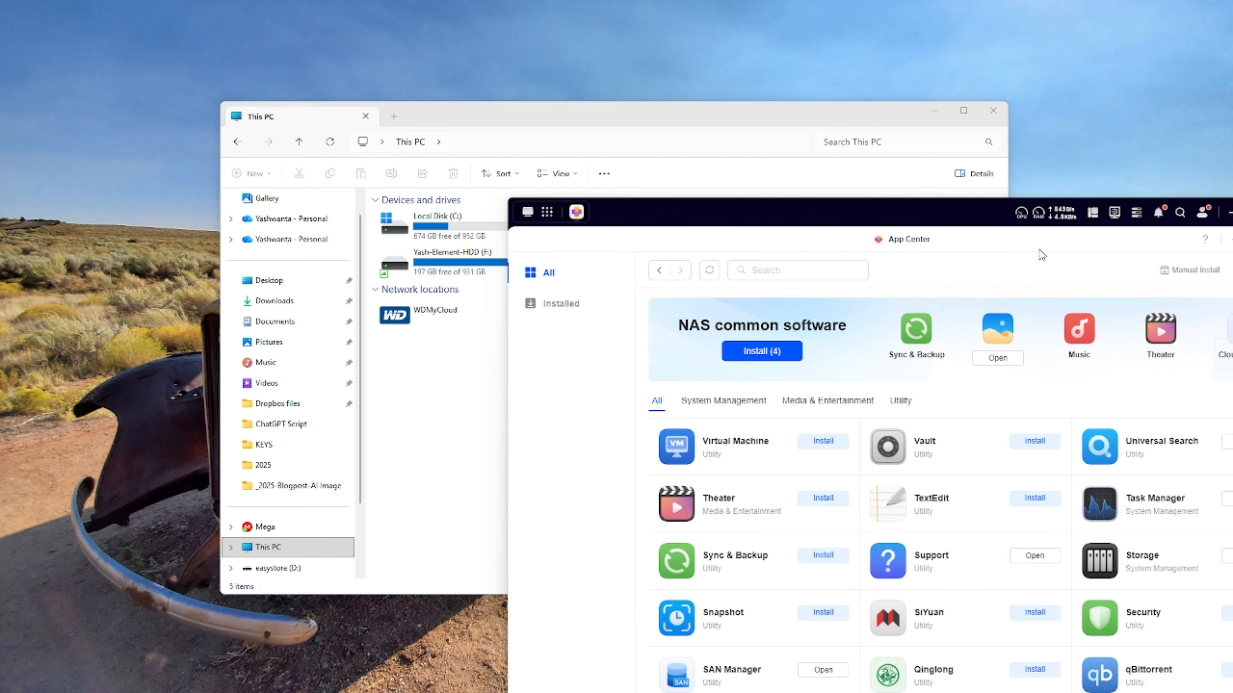
{"action": "left_click_drag", "start_coordinate": [1044, 211], "coordinate": [652, 93]}
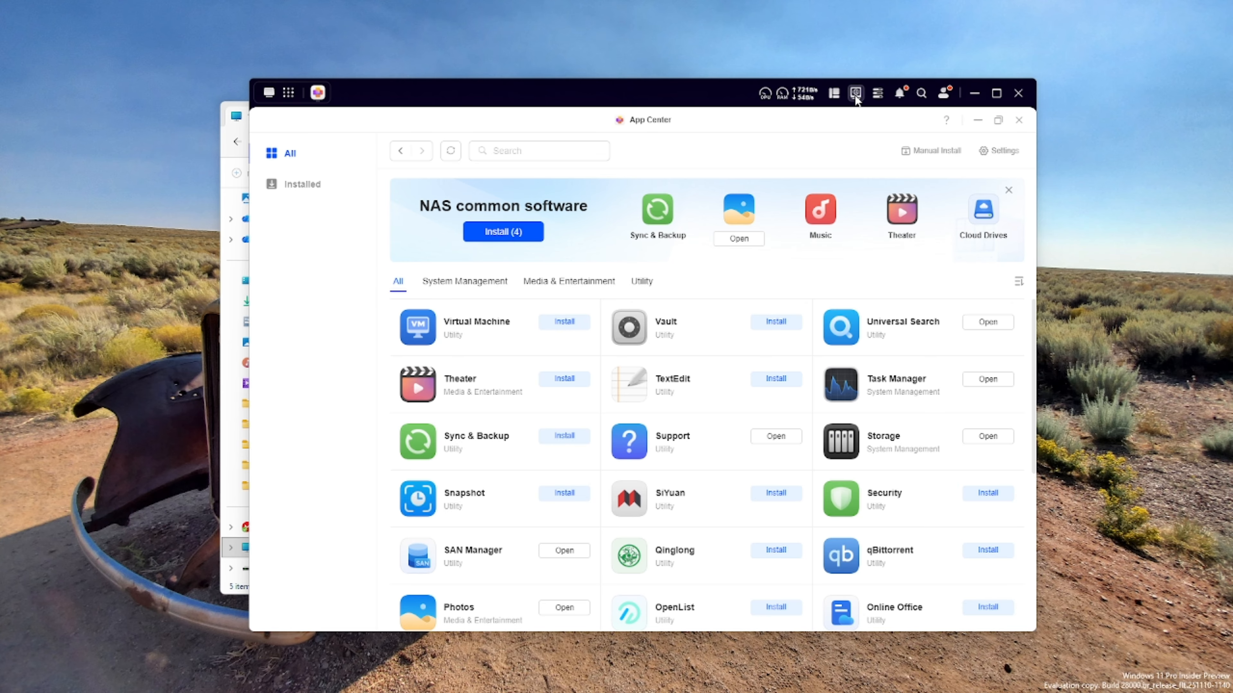
{"action": "left_click", "coordinate": [287, 93]}
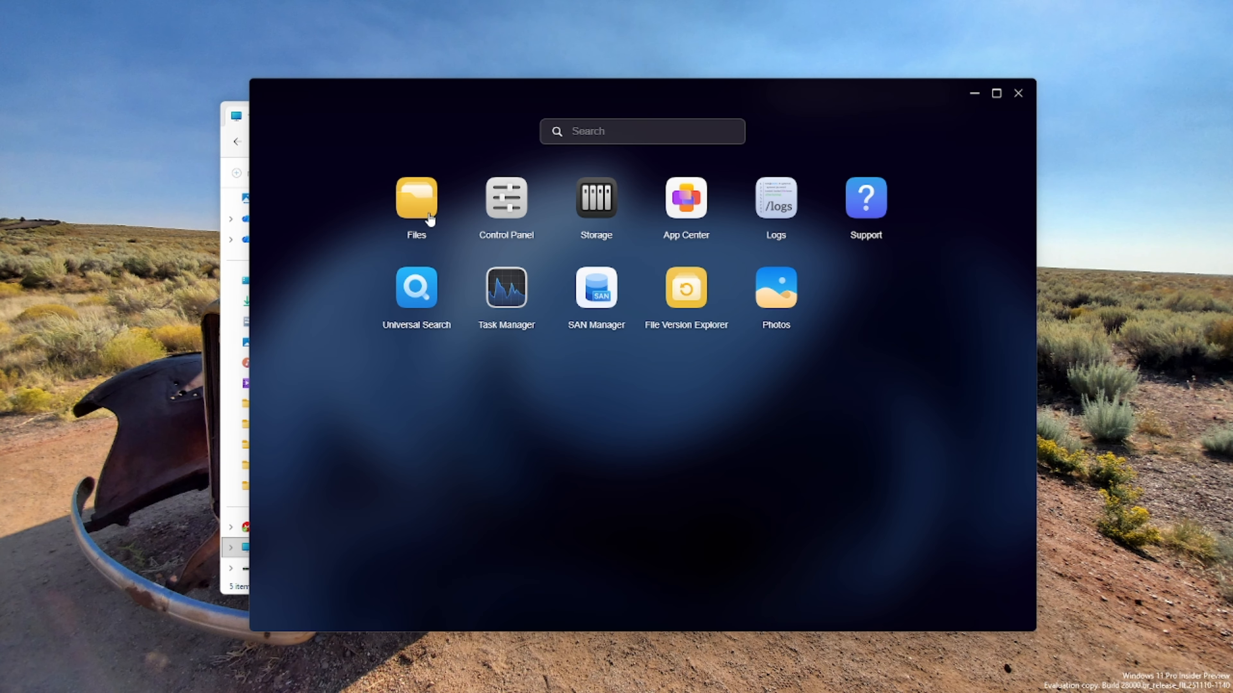
{"action": "left_click", "coordinate": [518, 210]}
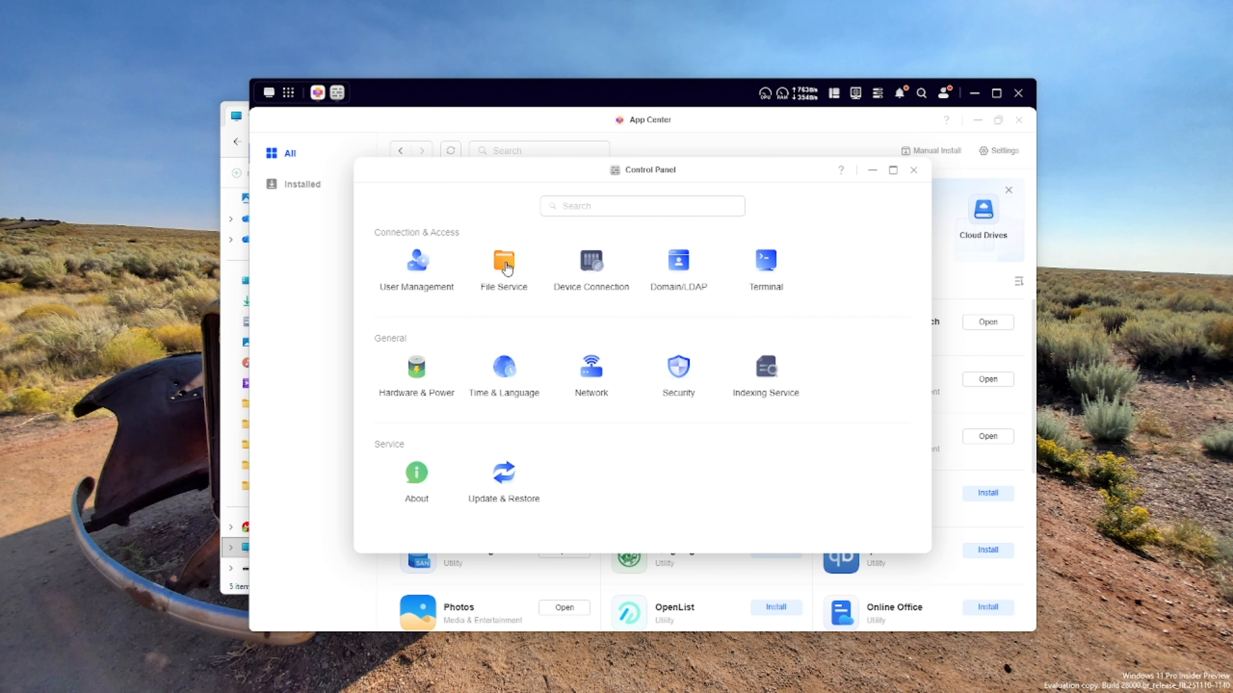
{"action": "left_click", "coordinate": [506, 268]}
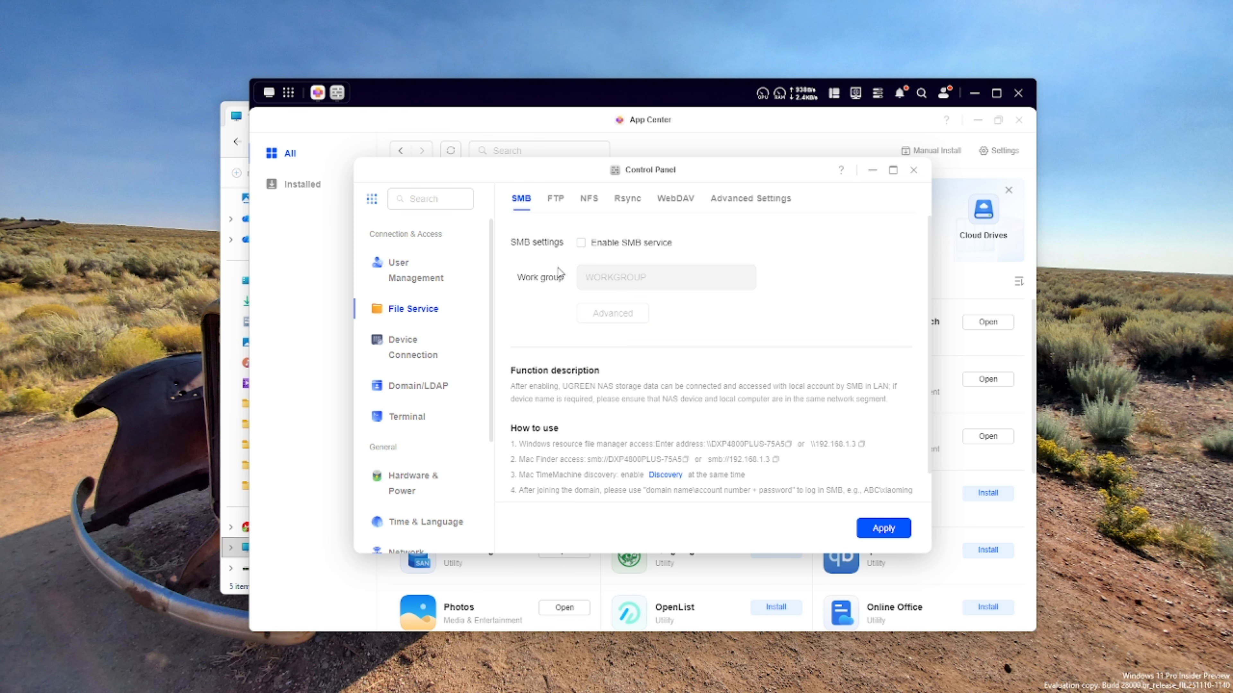
{"action": "left_click", "coordinate": [429, 277]}
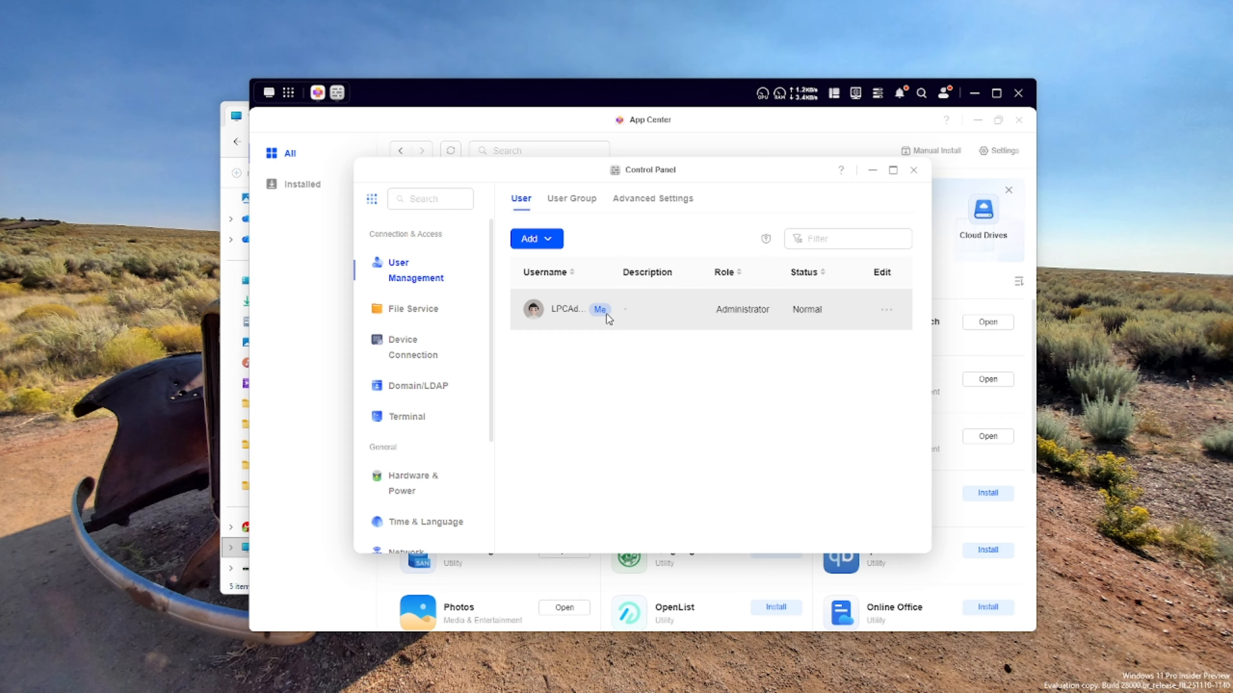
{"action": "left_click", "coordinate": [408, 311]}
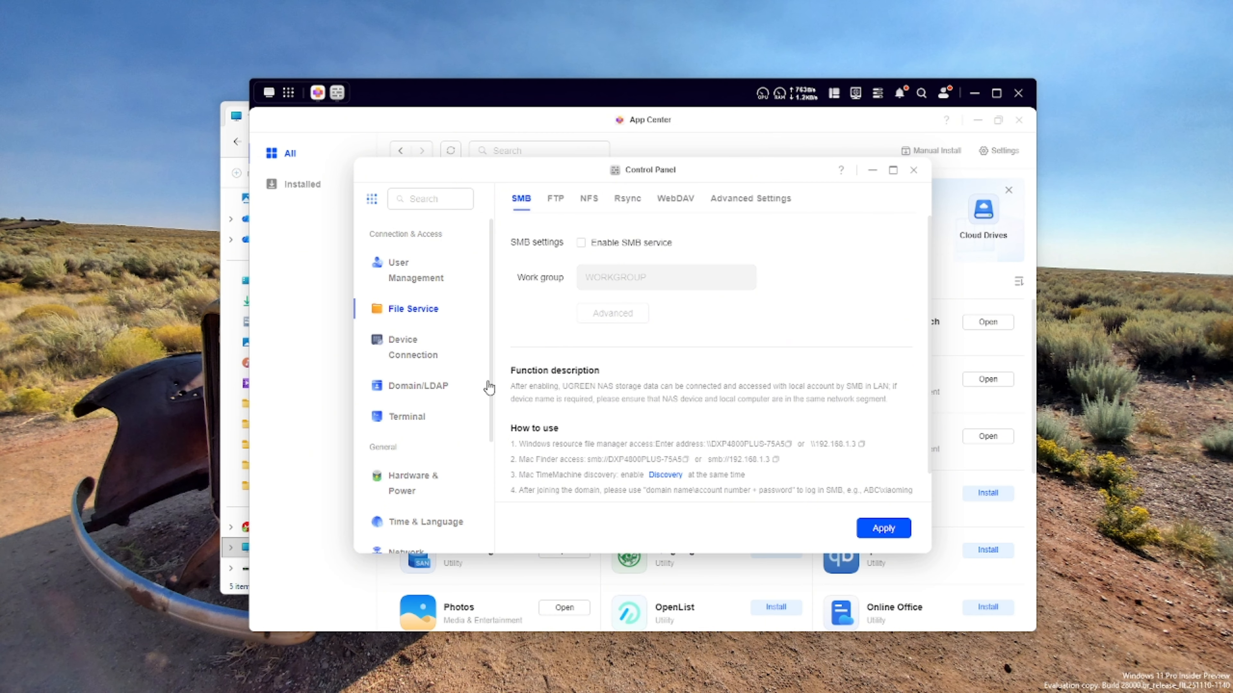
Enable the SMB service, check its advanced general settings without changing them, and apply the configuration
{"action": "left_click", "coordinate": [581, 244]}
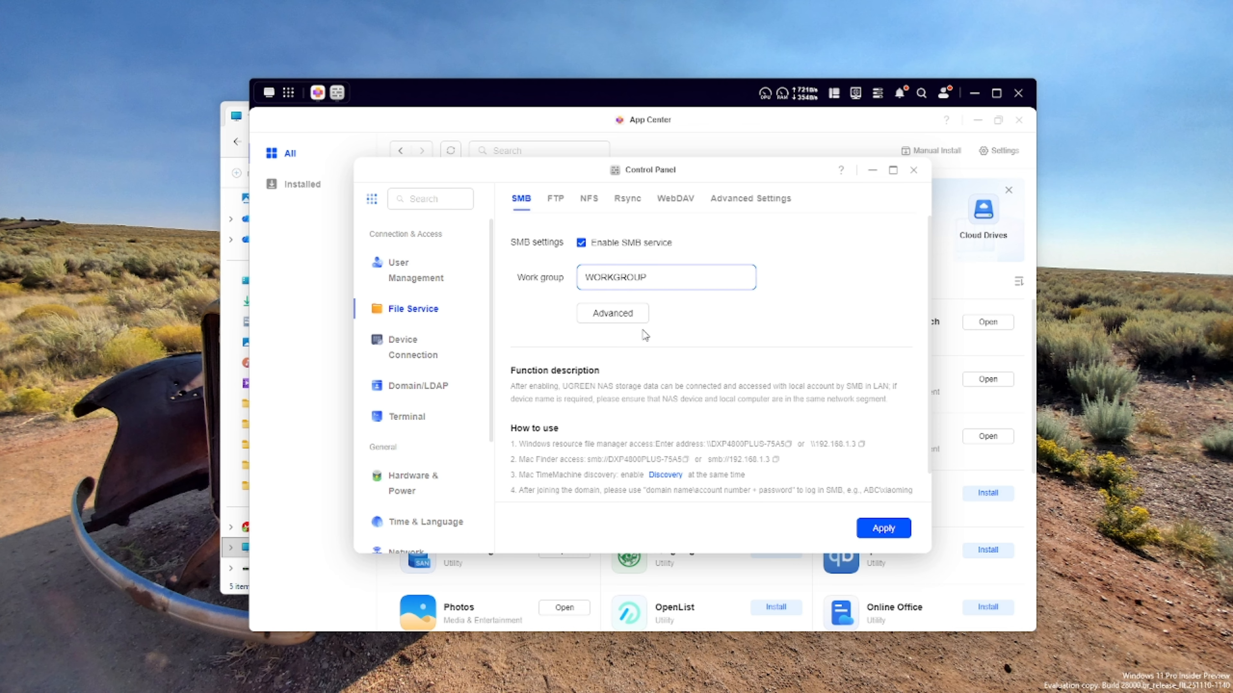
{"action": "left_click", "coordinate": [623, 317]}
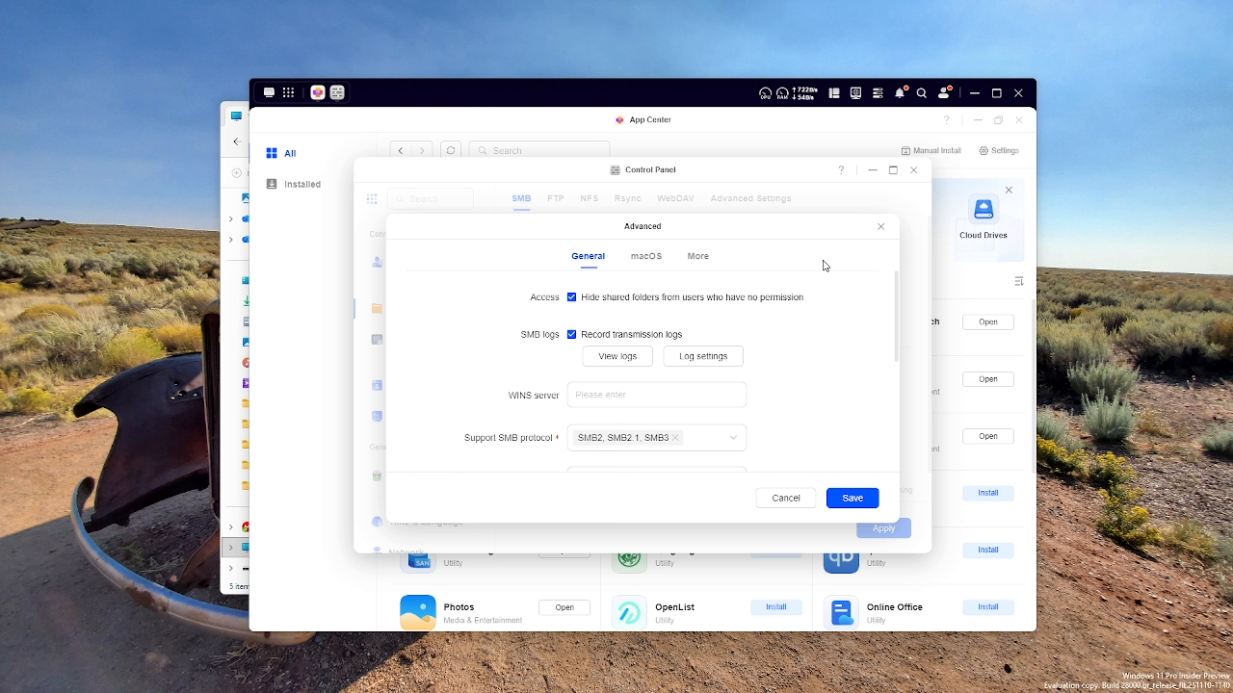
{"action": "left_click", "coordinate": [881, 228]}
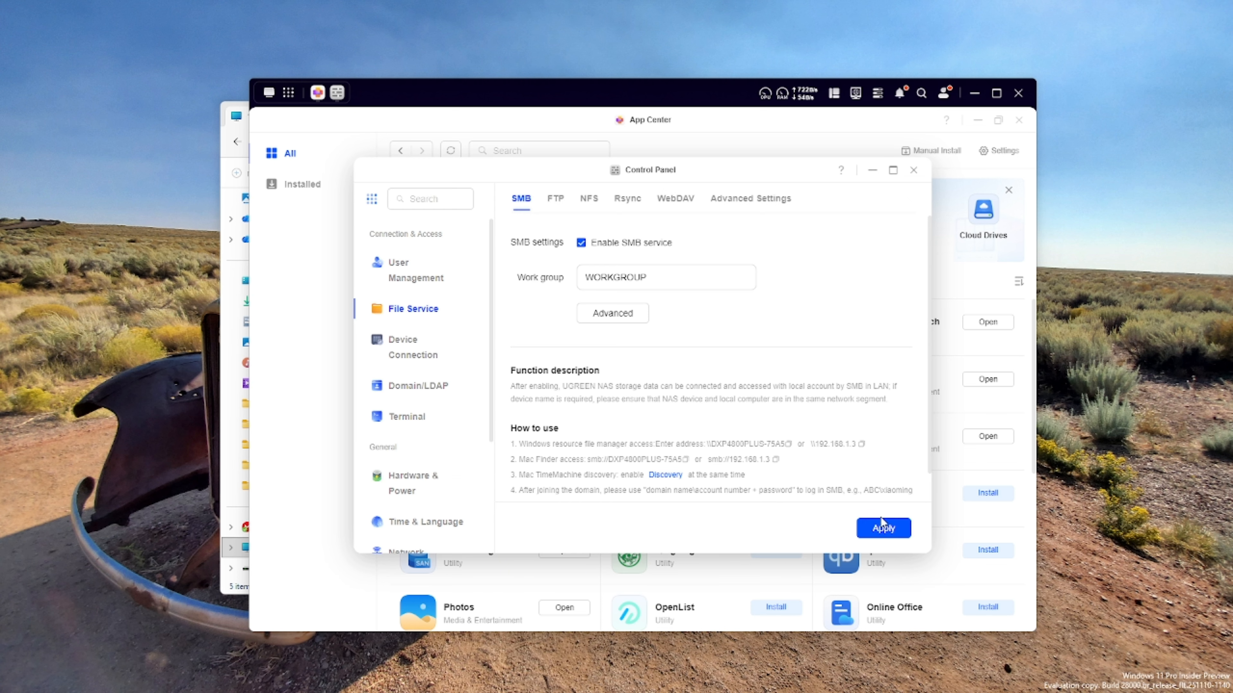
{"action": "left_click", "coordinate": [885, 528]}
Switch to File Explorer and open the network path \\192.168.1.3
{"action": "left_click", "coordinate": [216, 464]}
{"action": "left_click", "coordinate": [469, 148]}
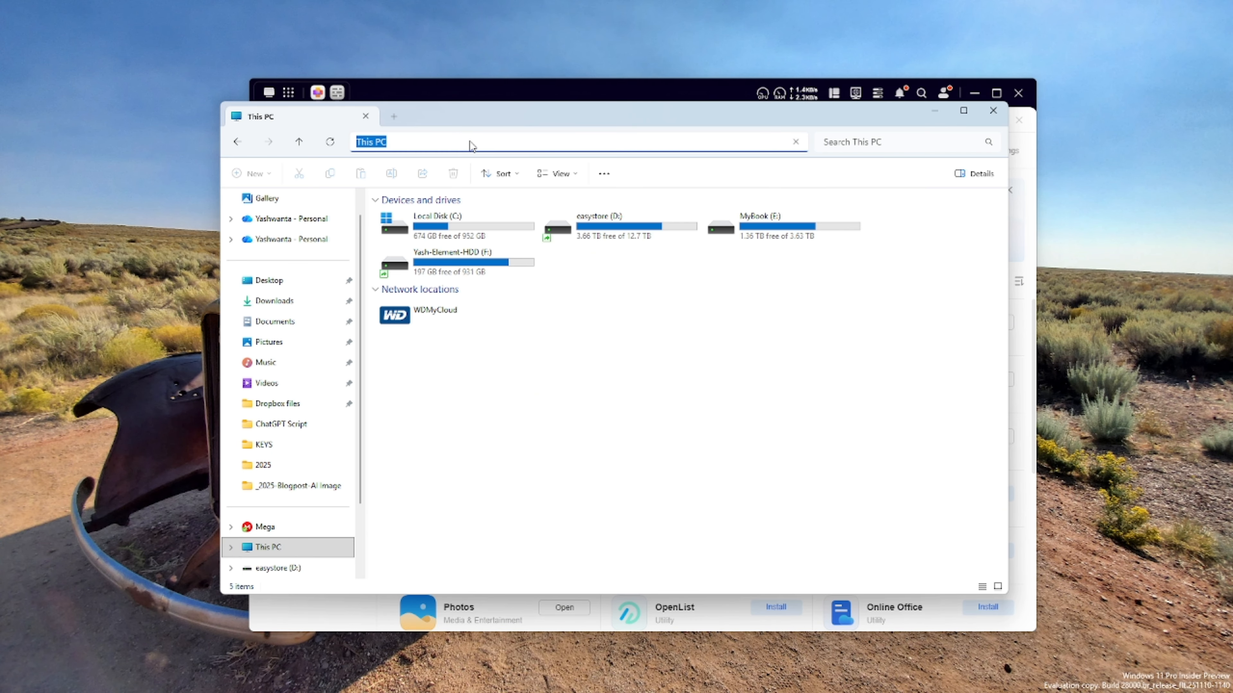
{"action": "type", "text": "\\"}
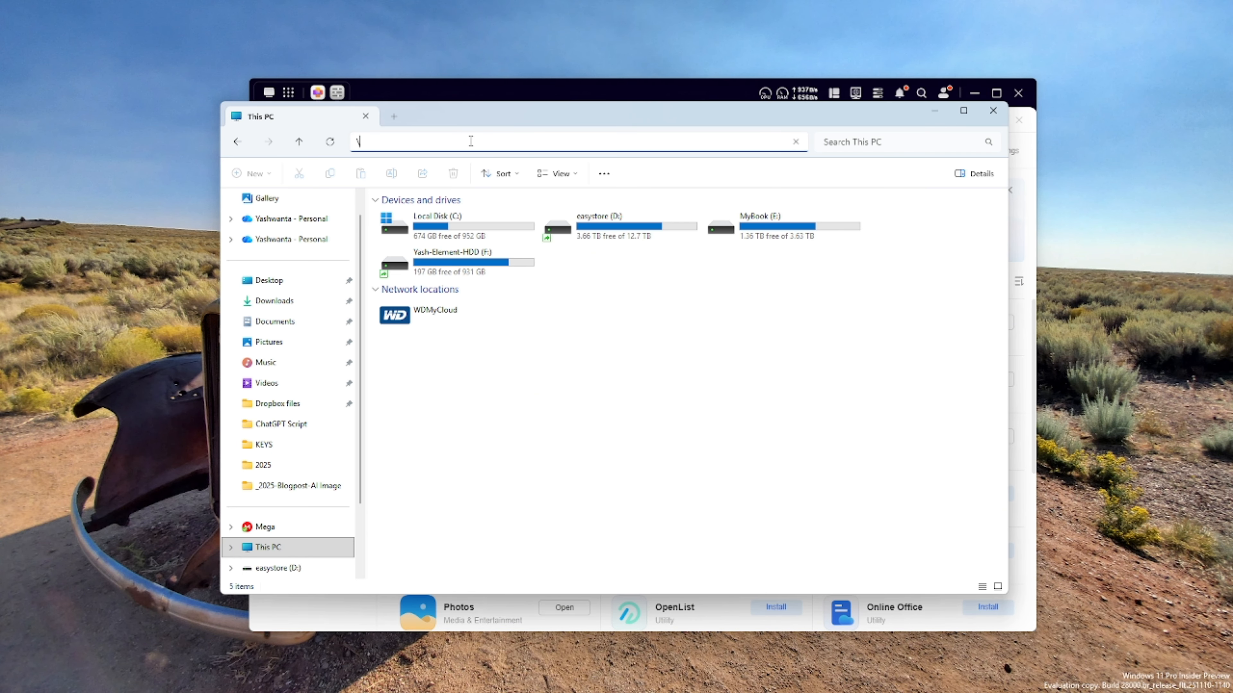
{"action": "type", "text": "\\192.168.1.3"}
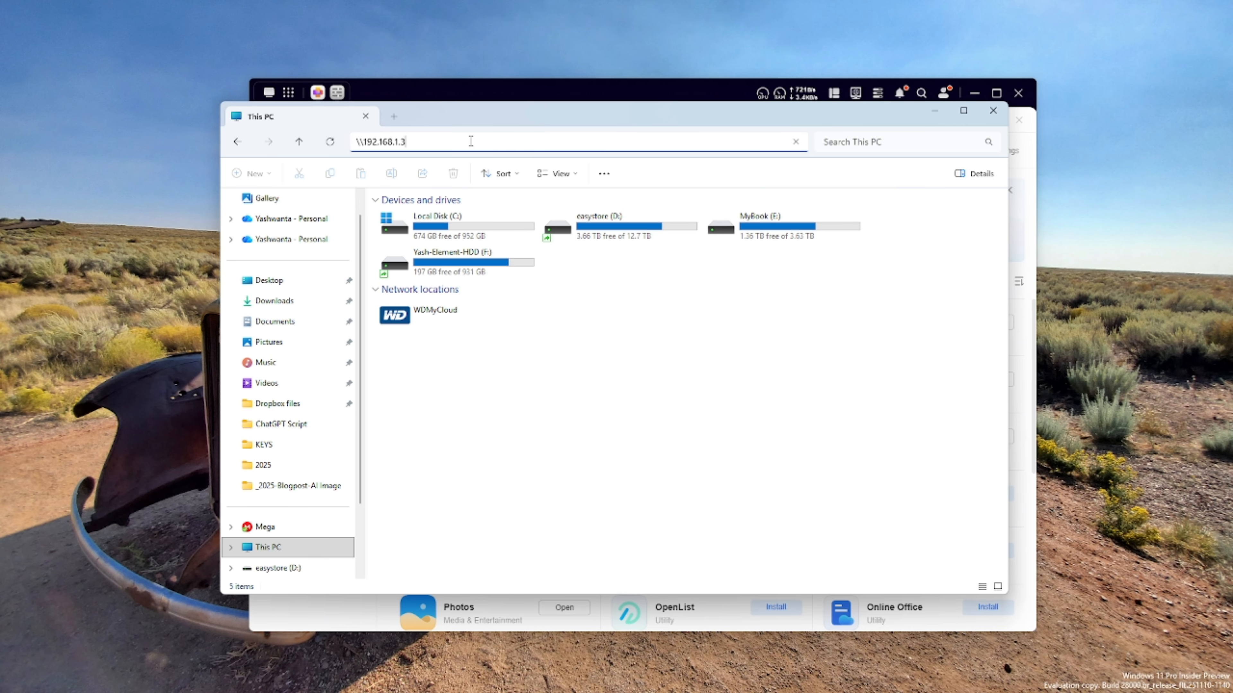
{"action": "key", "text": "Return"}
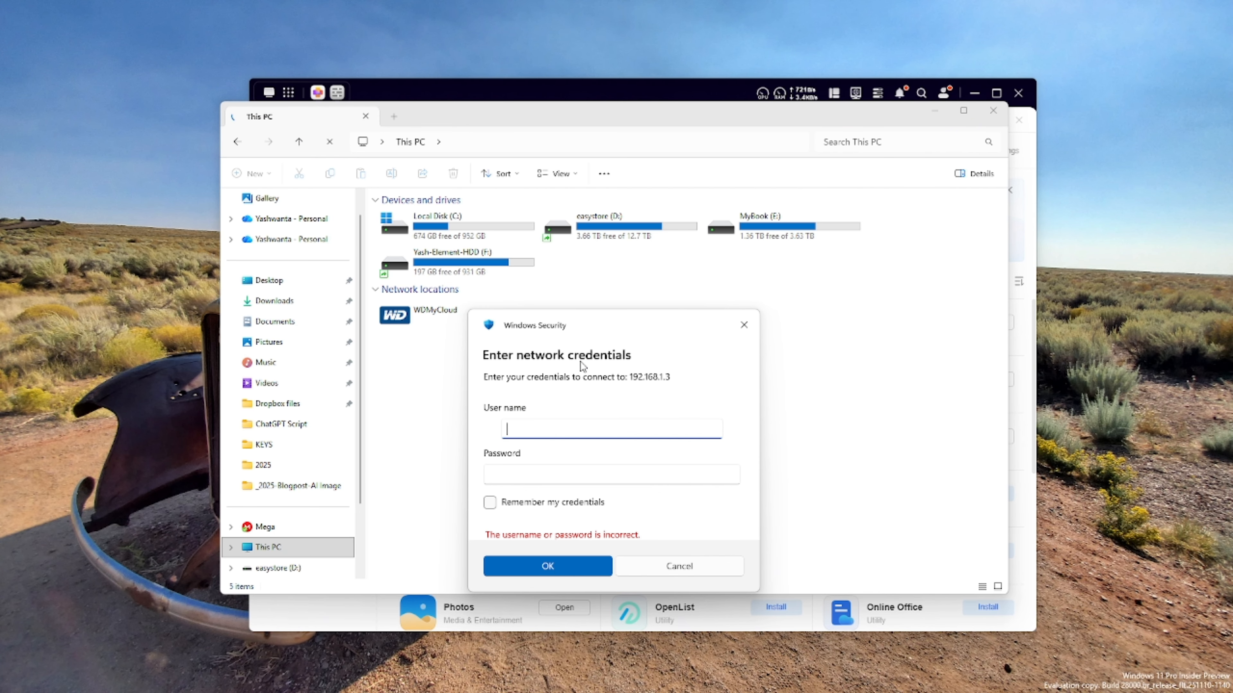
Sign in to the network location 192.168.1.3 with the user name LPCAdmin and the account password
{"action": "left_click_drag", "start_coordinate": [582, 332], "coordinate": [679, 286]}
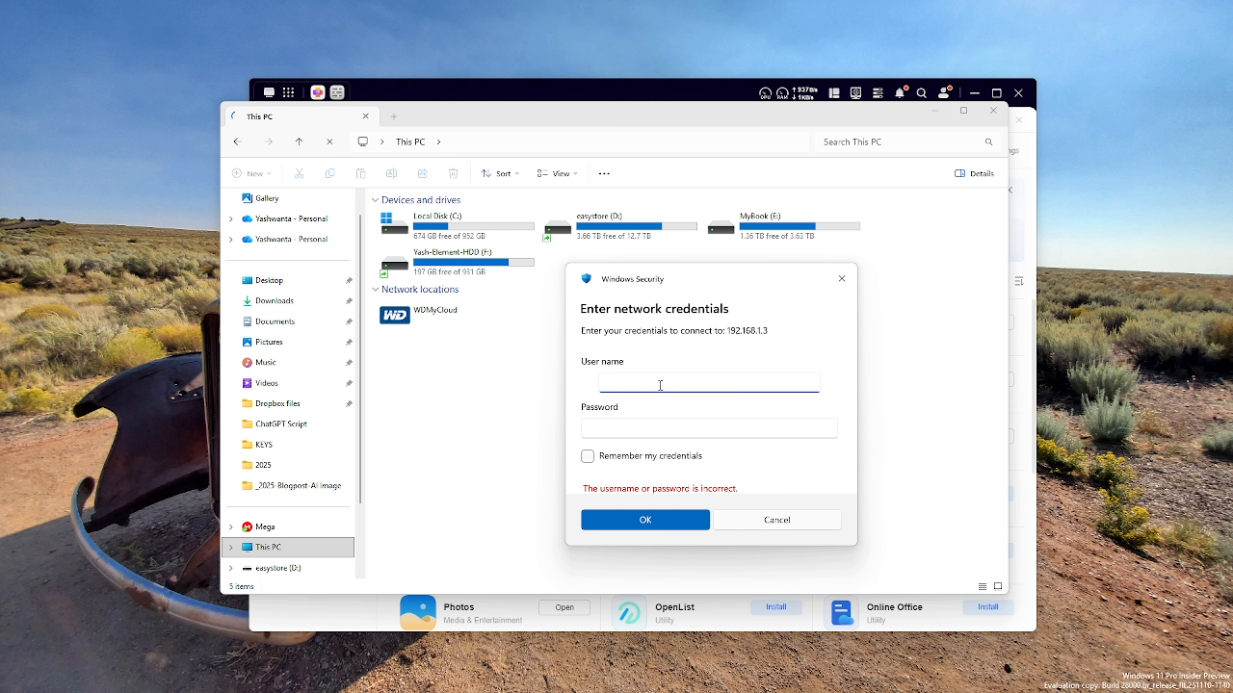
{"action": "type", "text": "LPCAdmin"}
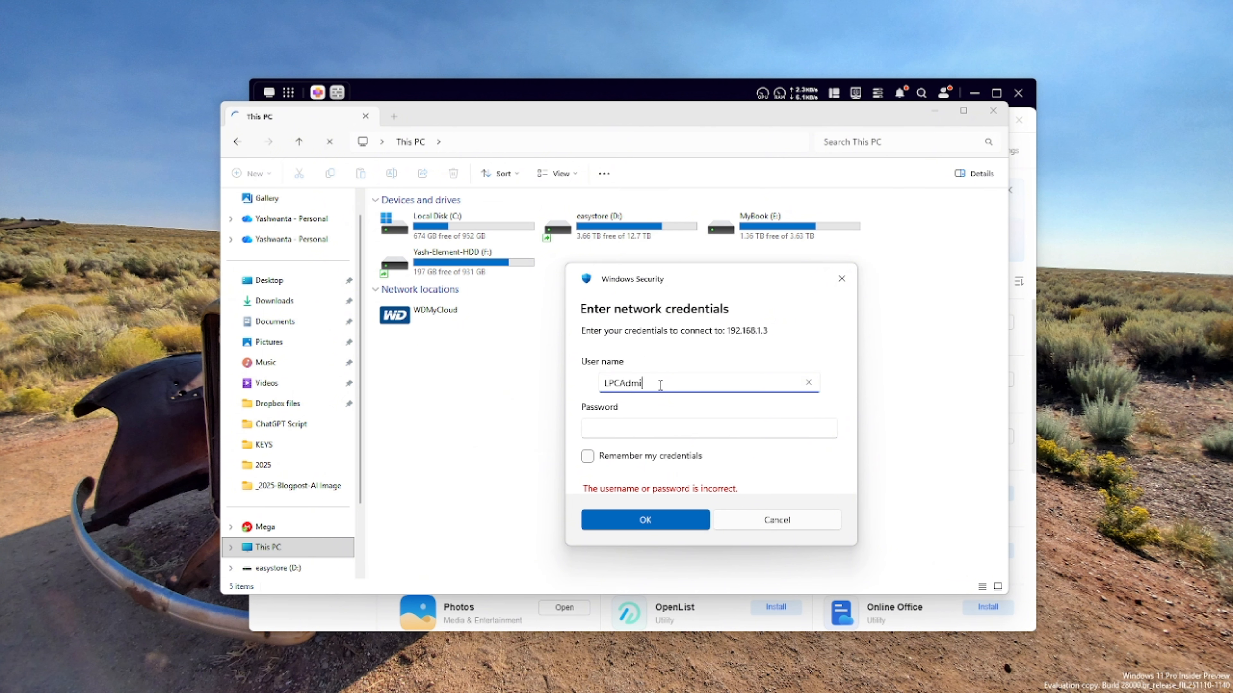
{"action": "key", "text": "Tab"}
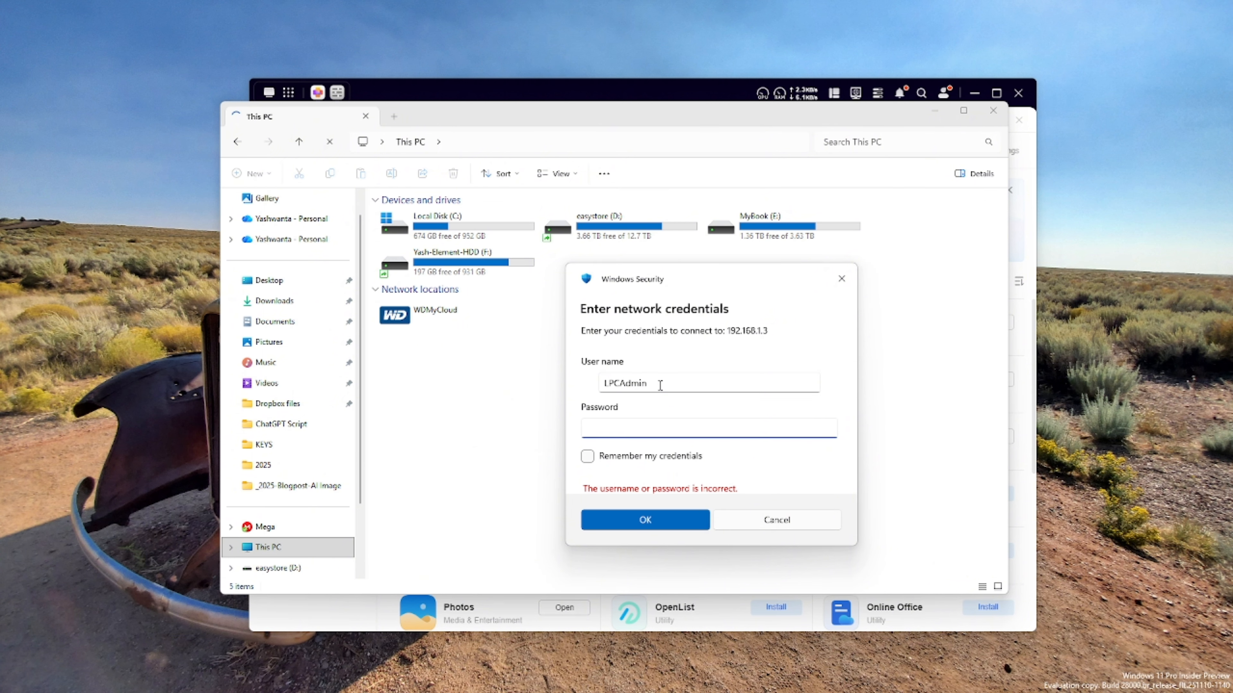
{"action": "type", "text": "••••••••••••••"}
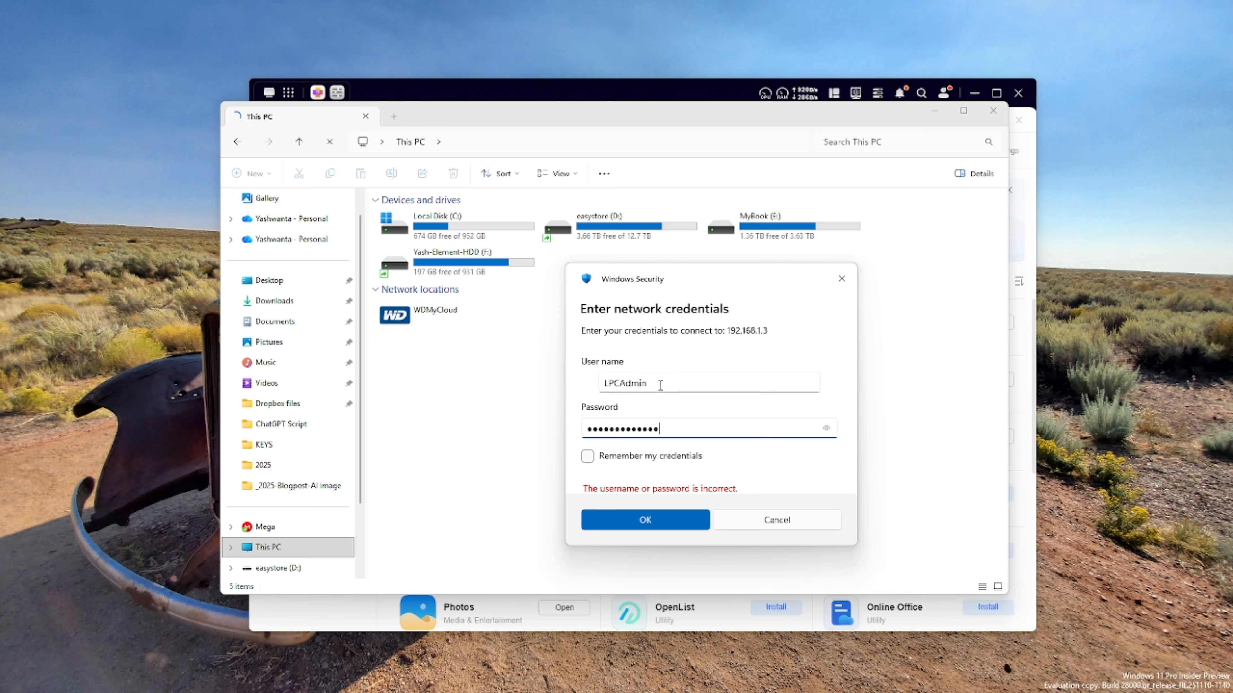
{"action": "type", "text": "•"}
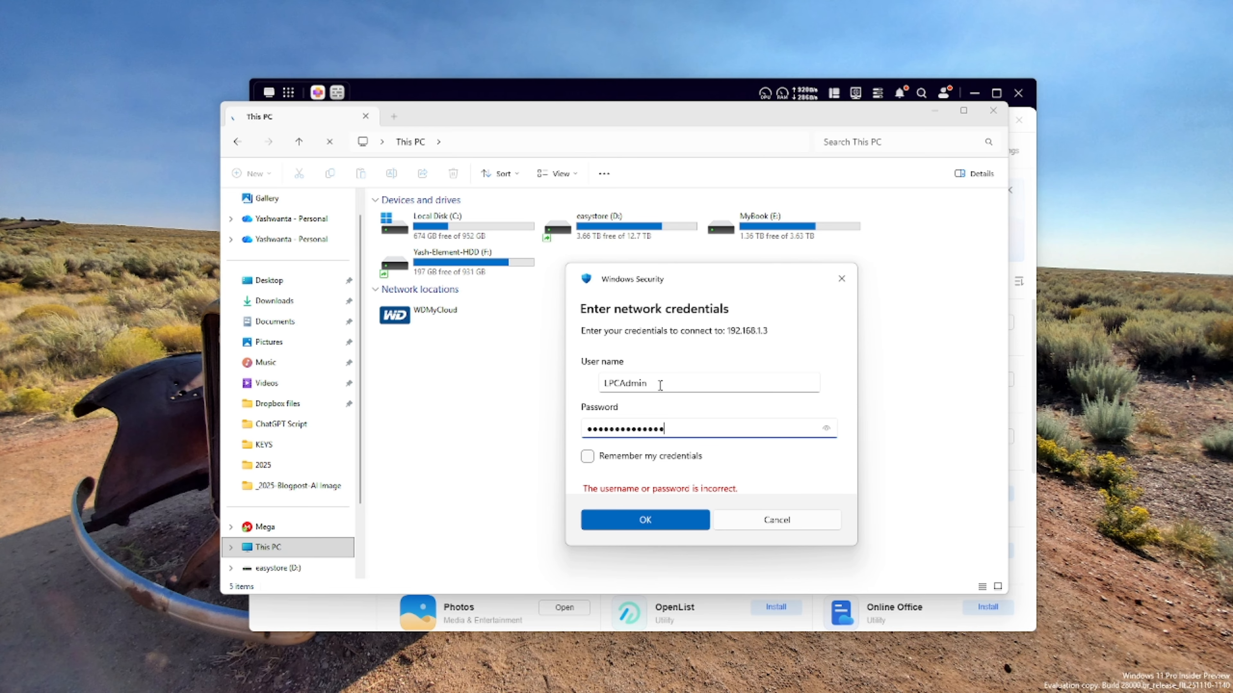
{"action": "left_click", "coordinate": [659, 524]}
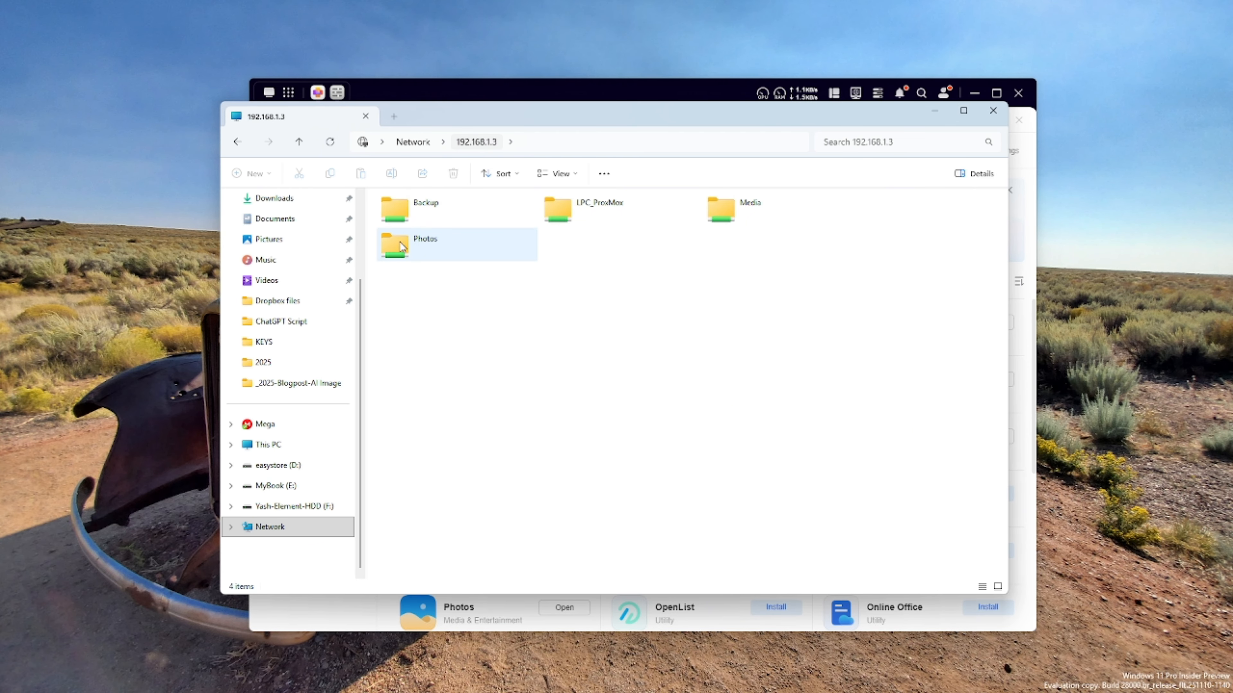
Check the shared folders on 192.168.1.3, including Photos, and close File Explorer and the NAS Control Panel
{"action": "left_click", "coordinate": [397, 228]}
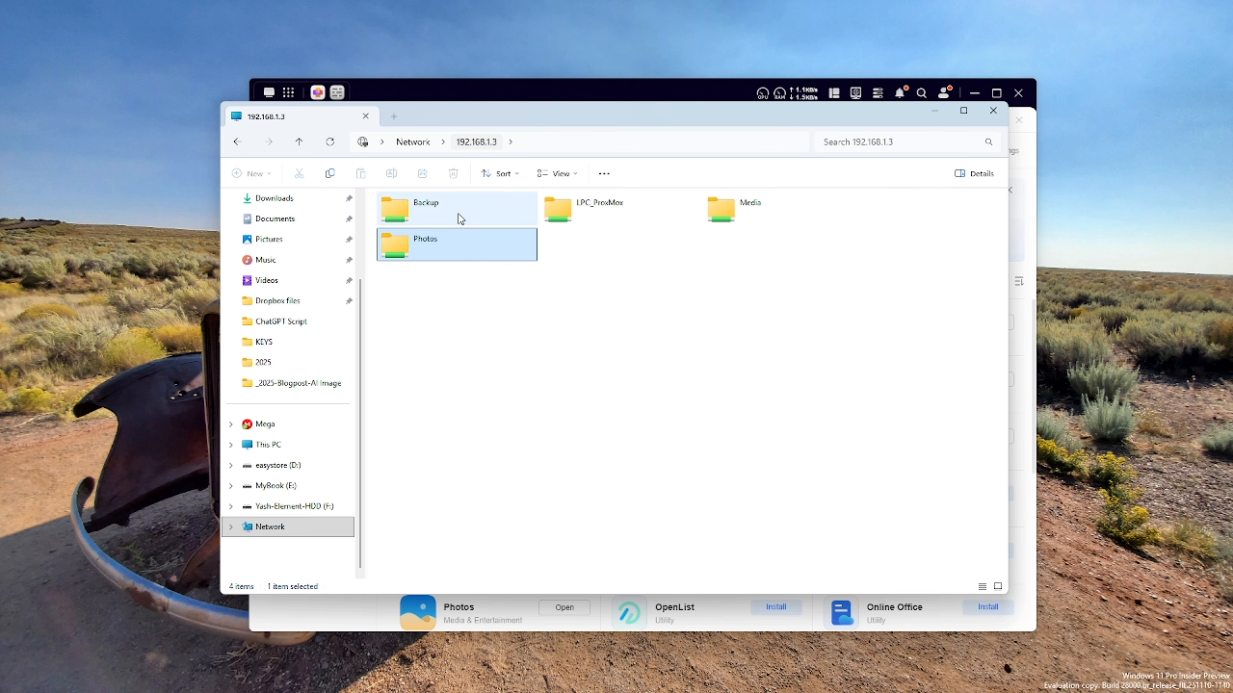
{"action": "left_click", "coordinate": [867, 316]}
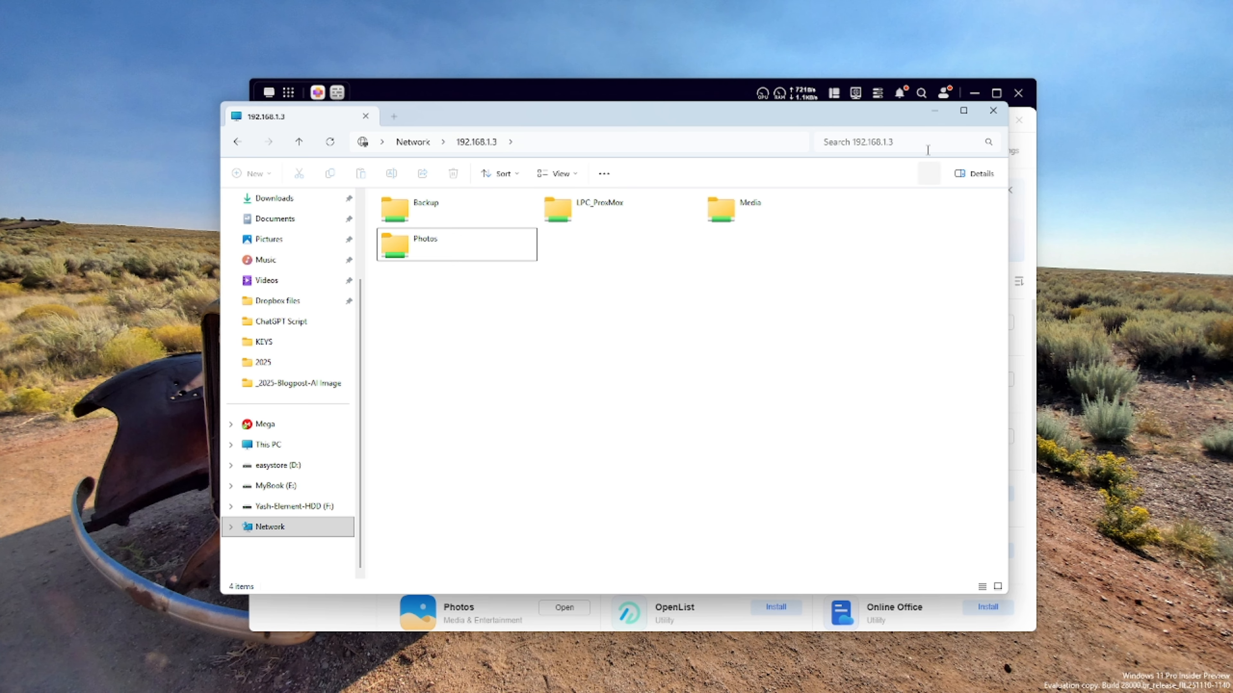
{"action": "left_click", "coordinate": [994, 115]}
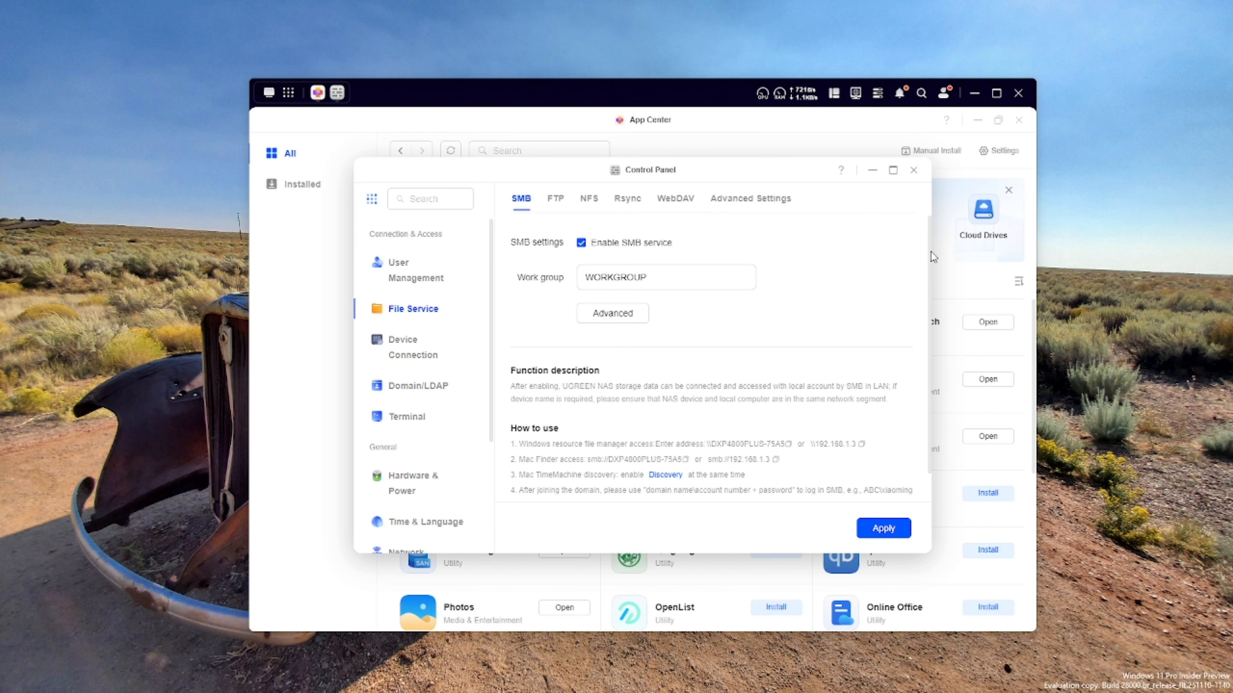
{"action": "left_click", "coordinate": [915, 172]}
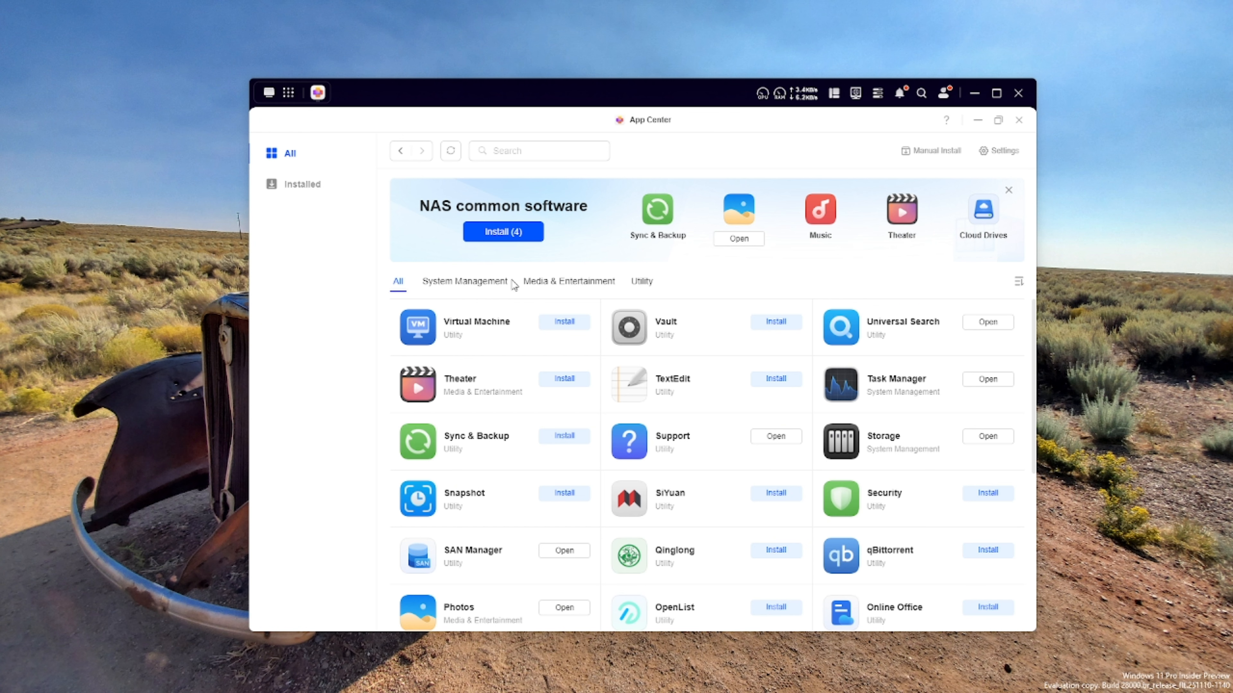
Open the NAS Files app and expand Personal Folder
{"action": "left_click", "coordinate": [284, 94]}
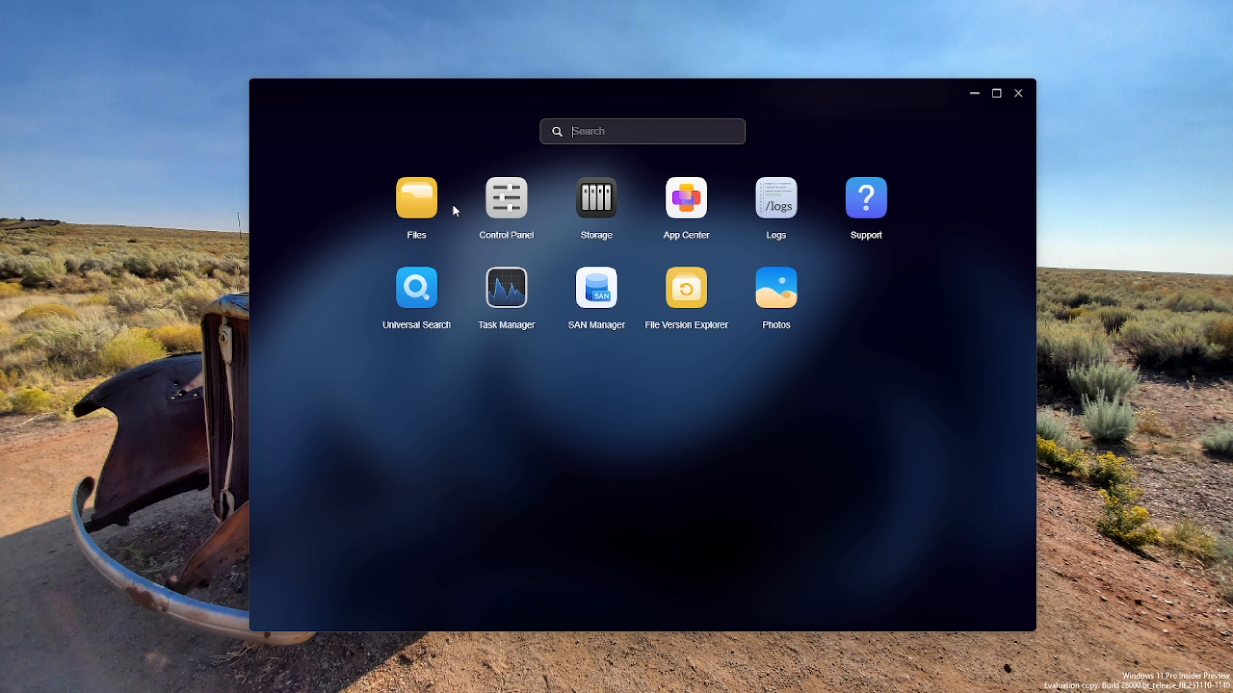
{"action": "left_click", "coordinate": [417, 198]}
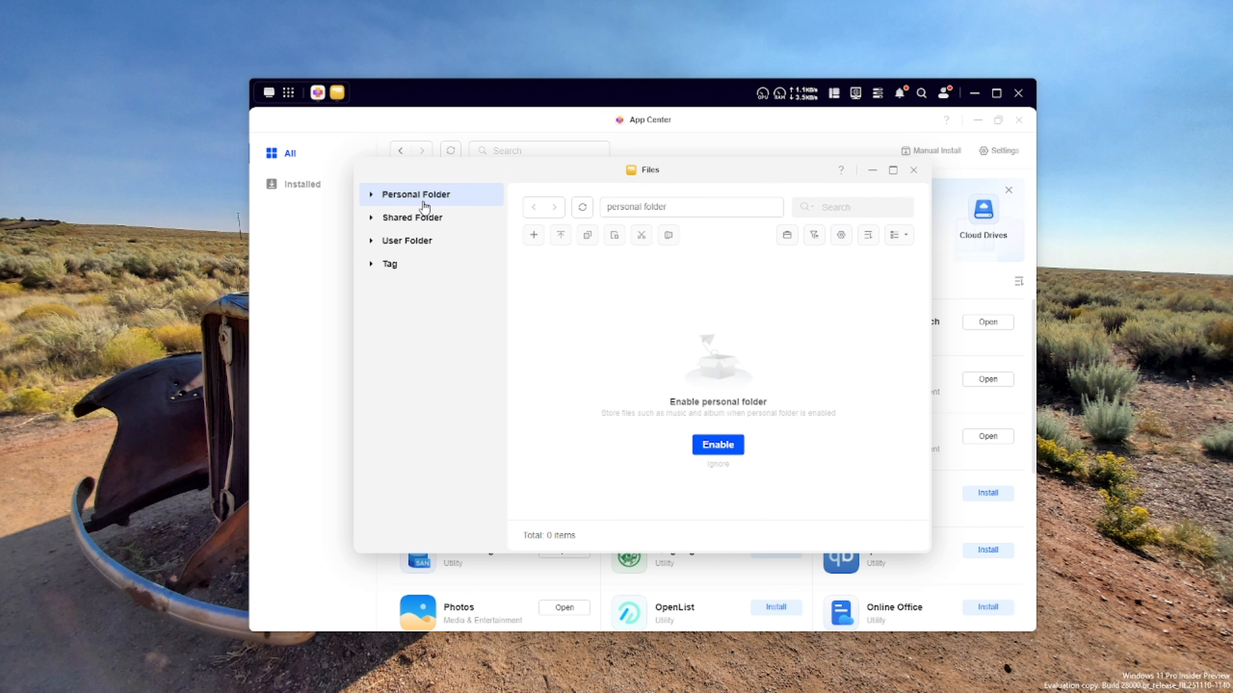
{"action": "left_click", "coordinate": [371, 195]}
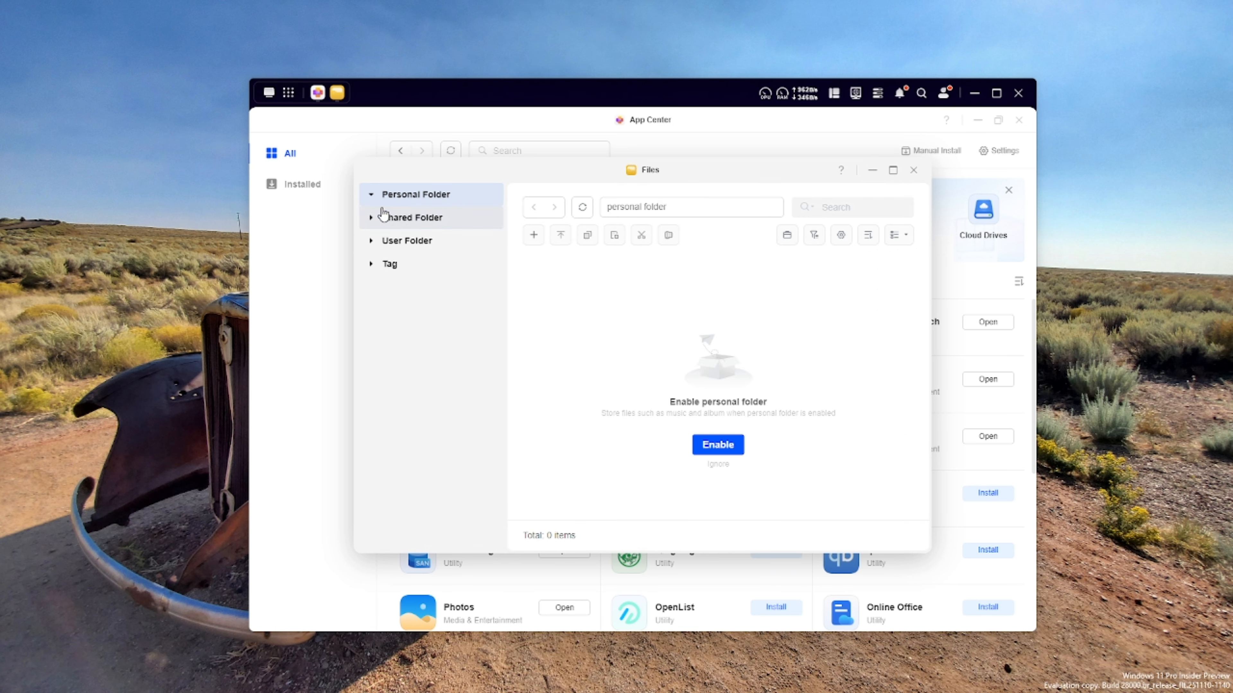
Enable the personal folder on Volume 2 for LPCAdmin with full control and confirm
{"action": "left_click", "coordinate": [718, 445]}
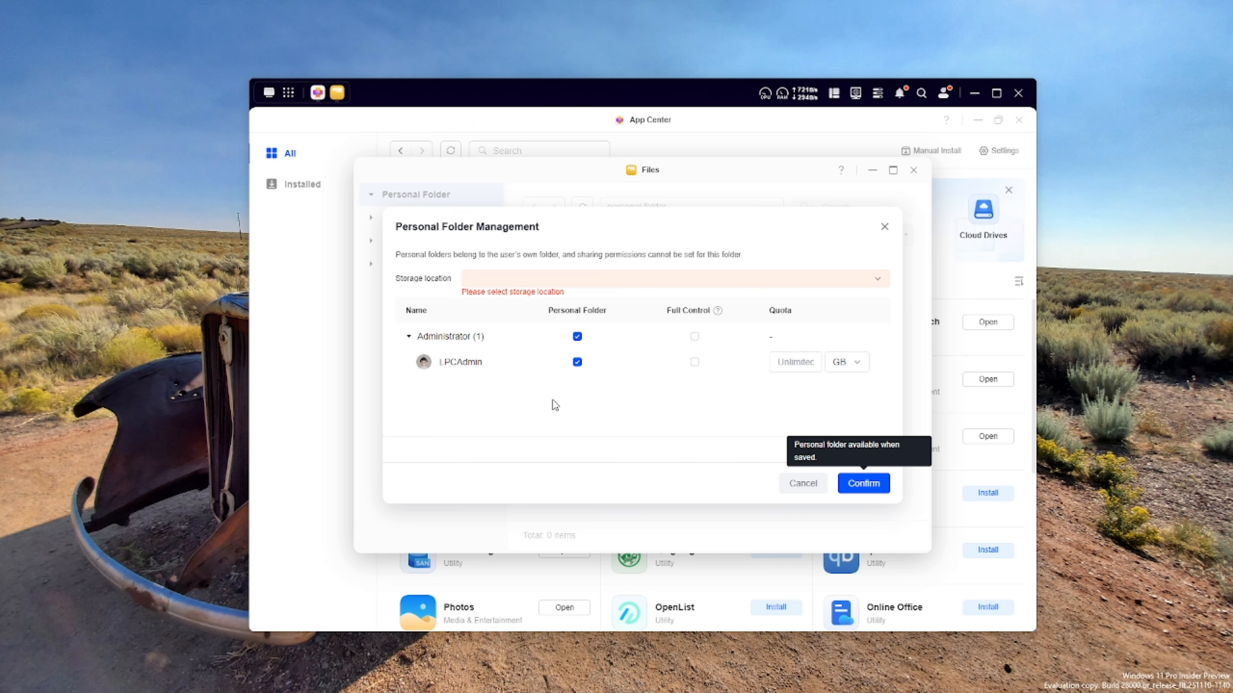
{"action": "left_click", "coordinate": [488, 279]}
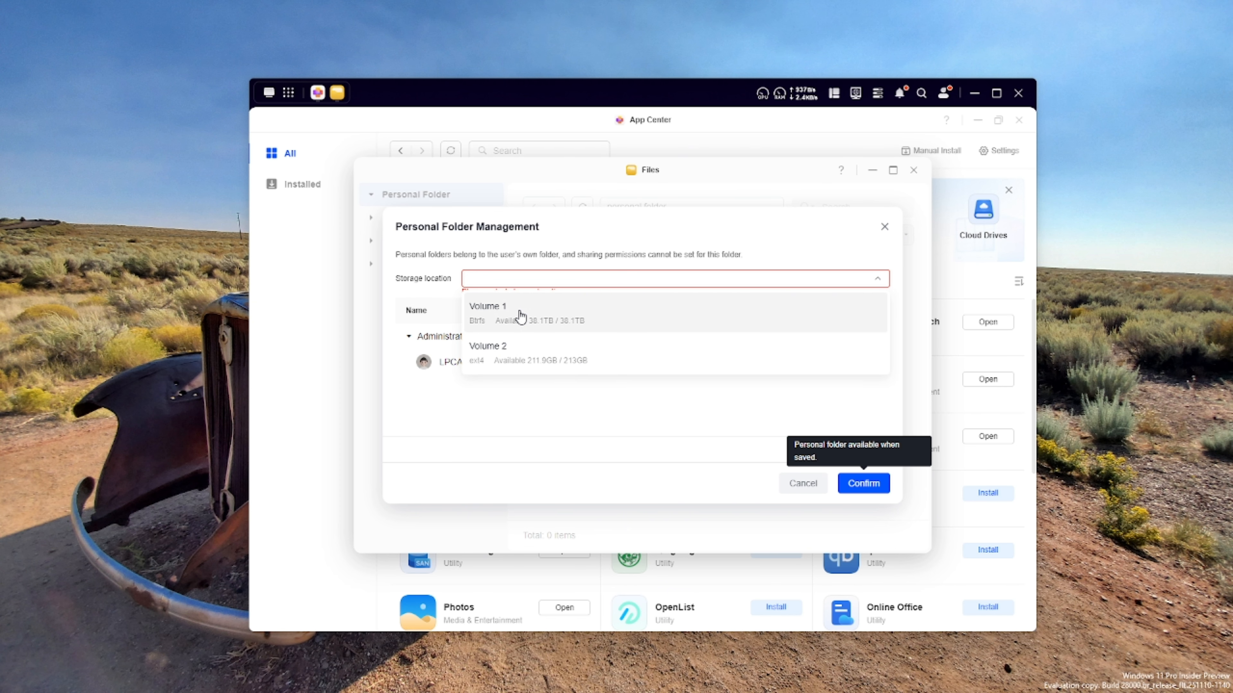
{"action": "left_click", "coordinate": [519, 357]}
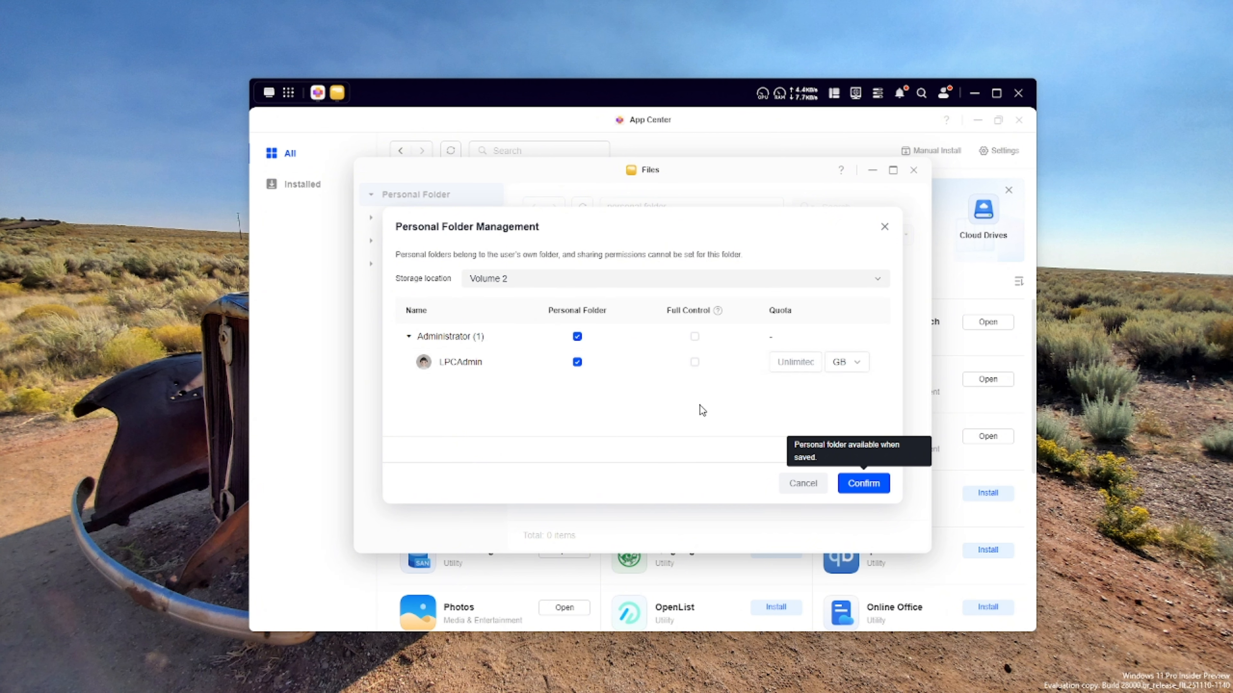
{"action": "left_click", "coordinate": [694, 362]}
{"action": "left_click", "coordinate": [864, 484]}
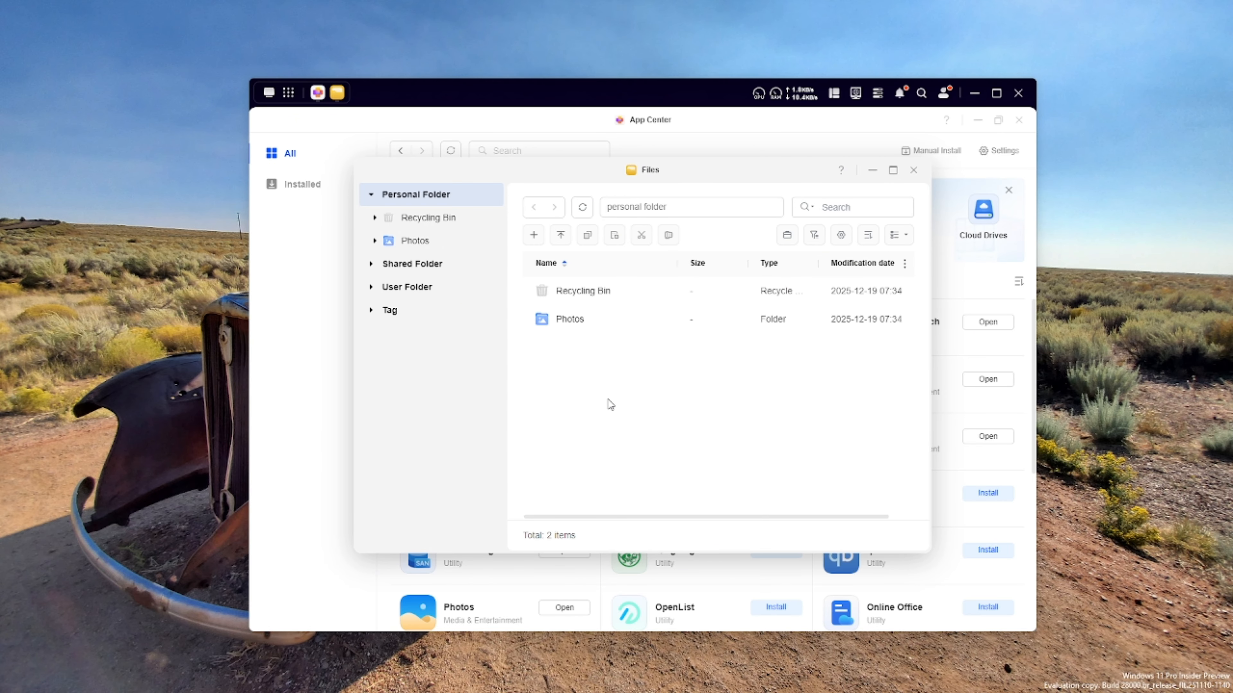
Look inside the Photos subfolder of Personal Folder and close Files
{"action": "left_click", "coordinate": [375, 240]}
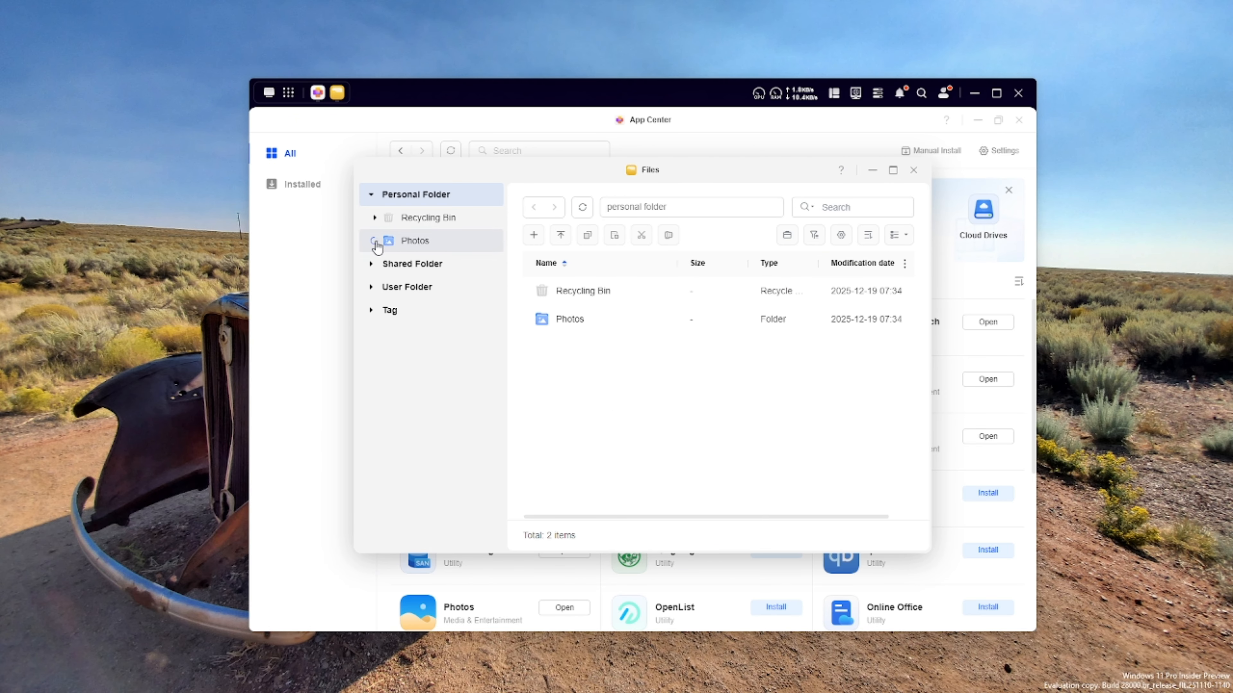
{"action": "left_click", "coordinate": [415, 241]}
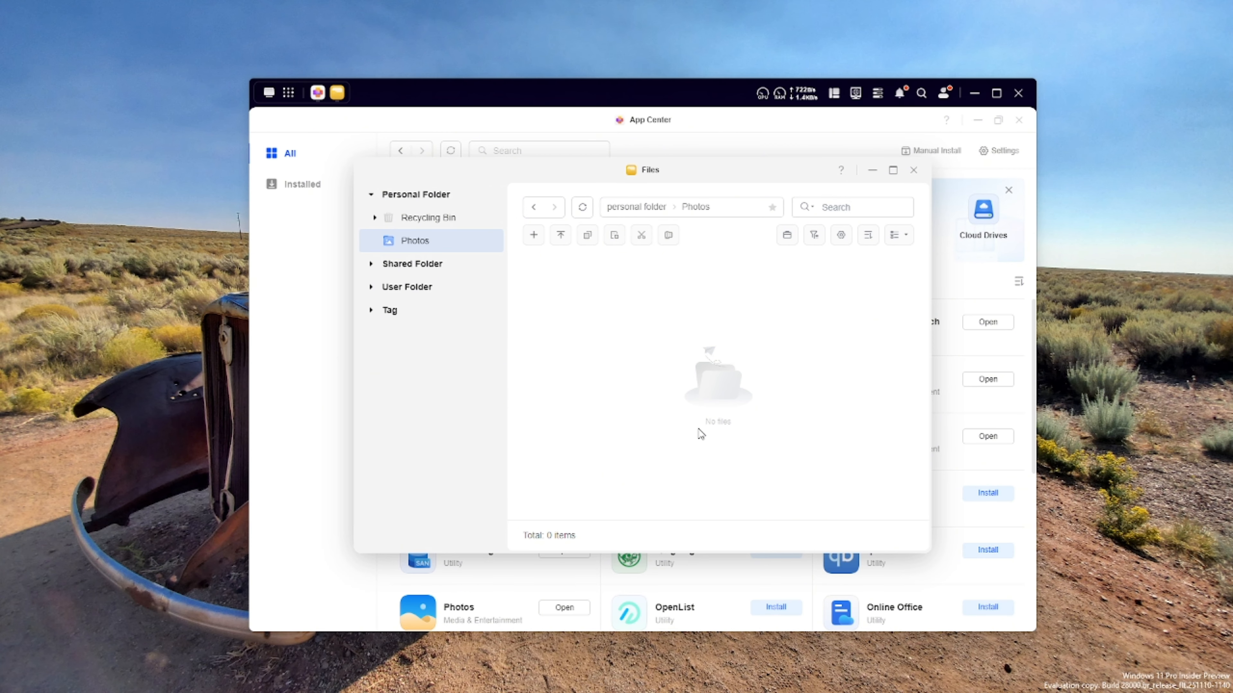
{"action": "left_click", "coordinate": [913, 170]}
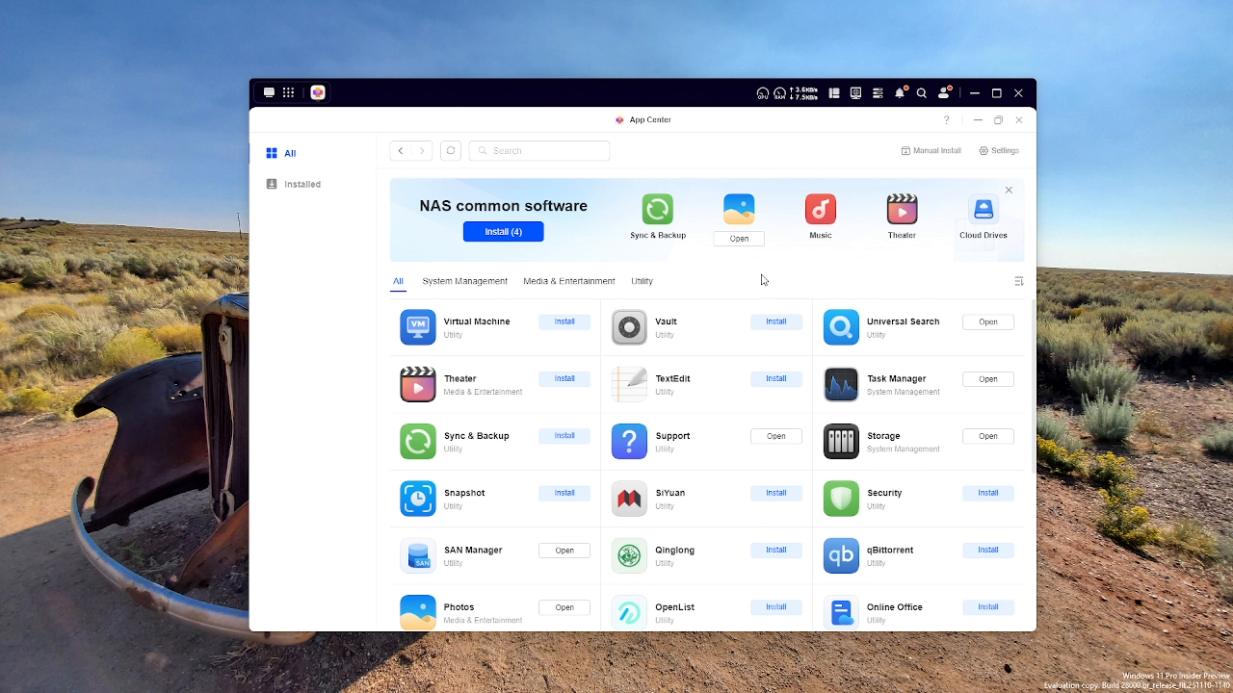
View the Photos app's details in App Center and launch the Photos app
{"action": "left_click", "coordinate": [735, 218]}
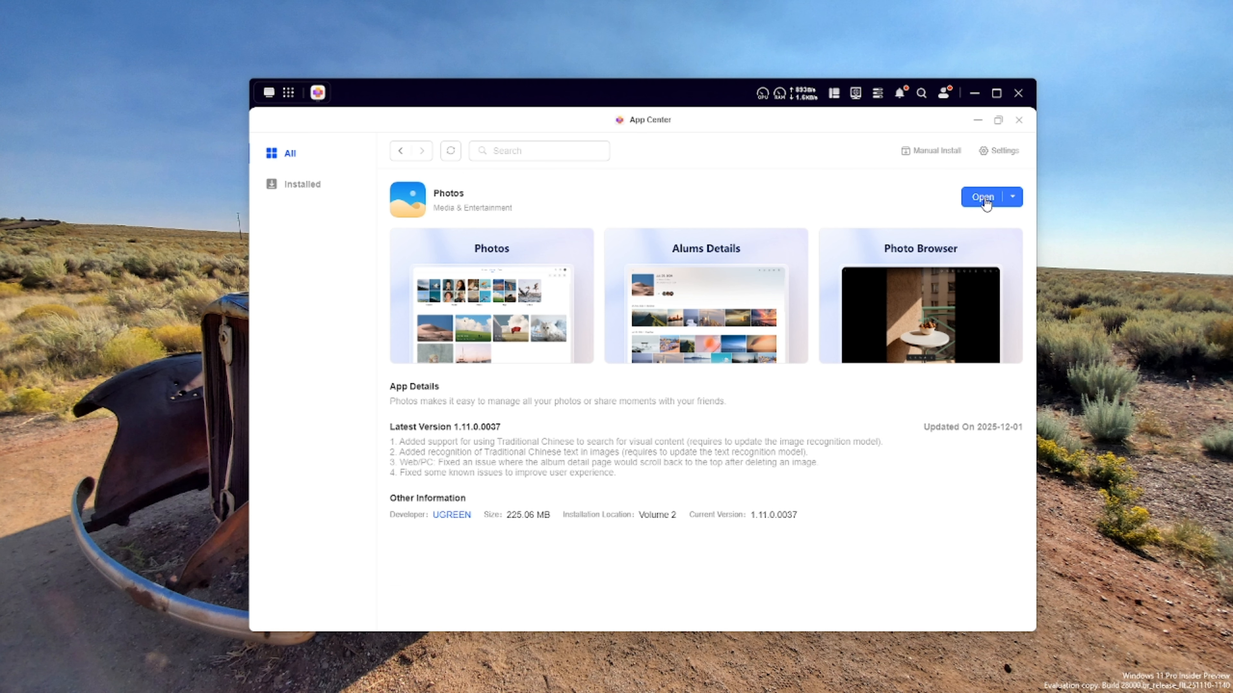
{"action": "left_click", "coordinate": [292, 100]}
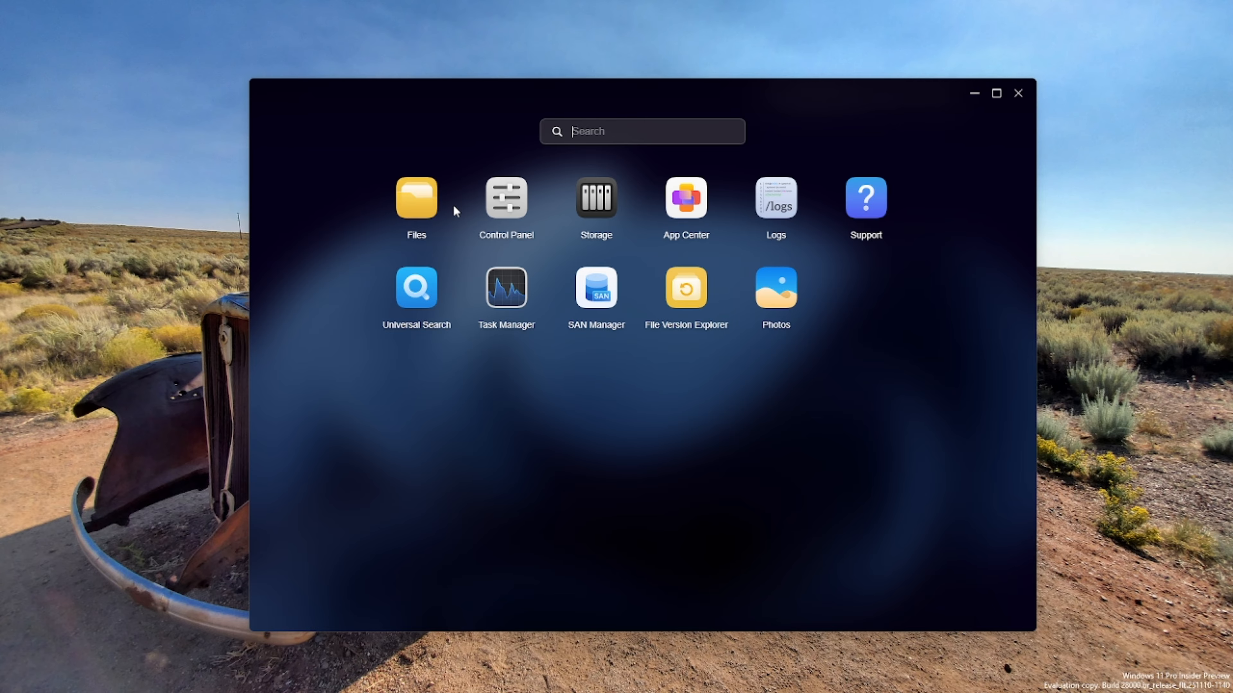
{"action": "left_click", "coordinate": [776, 289]}
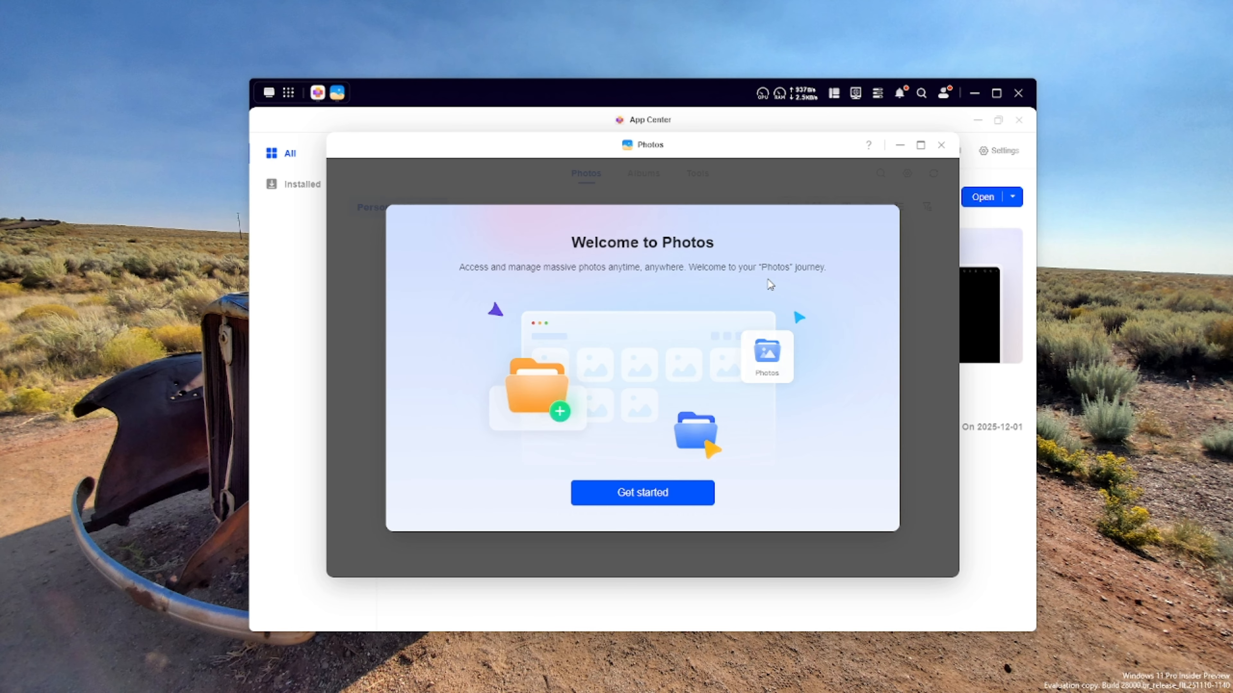
Go through the Photos welcome tour to its end and dismiss the shared library notice
{"action": "left_click", "coordinate": [658, 502]}
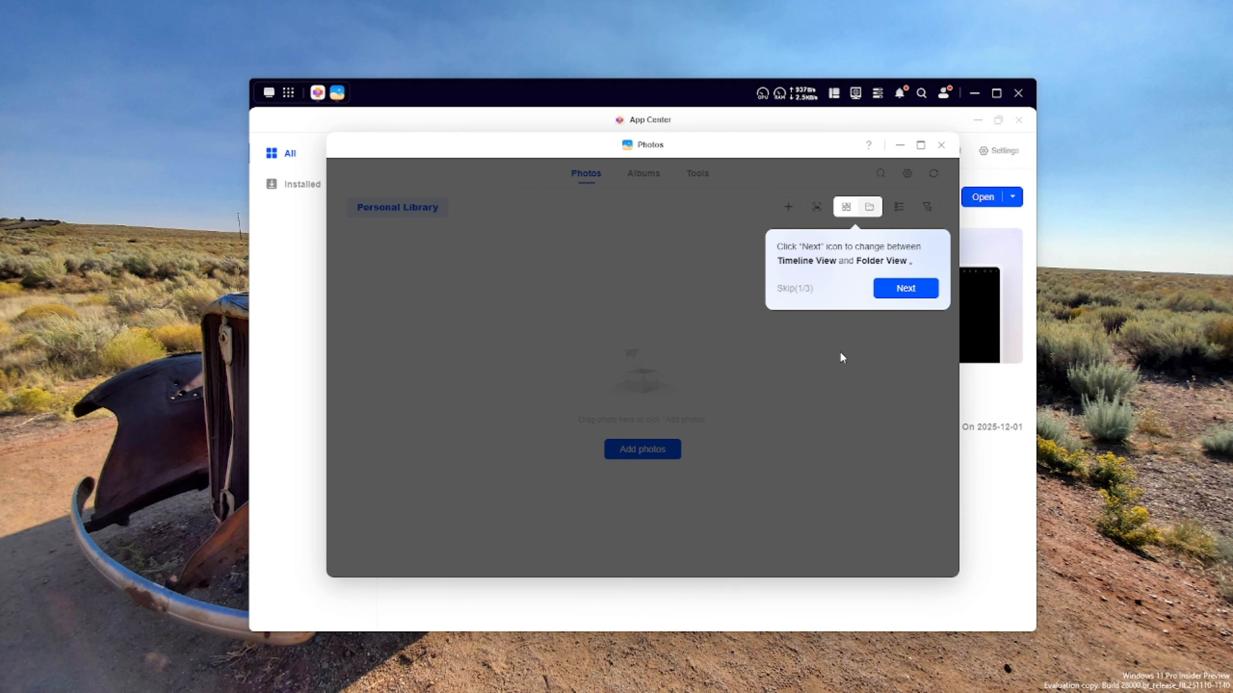
{"action": "left_click", "coordinate": [907, 287]}
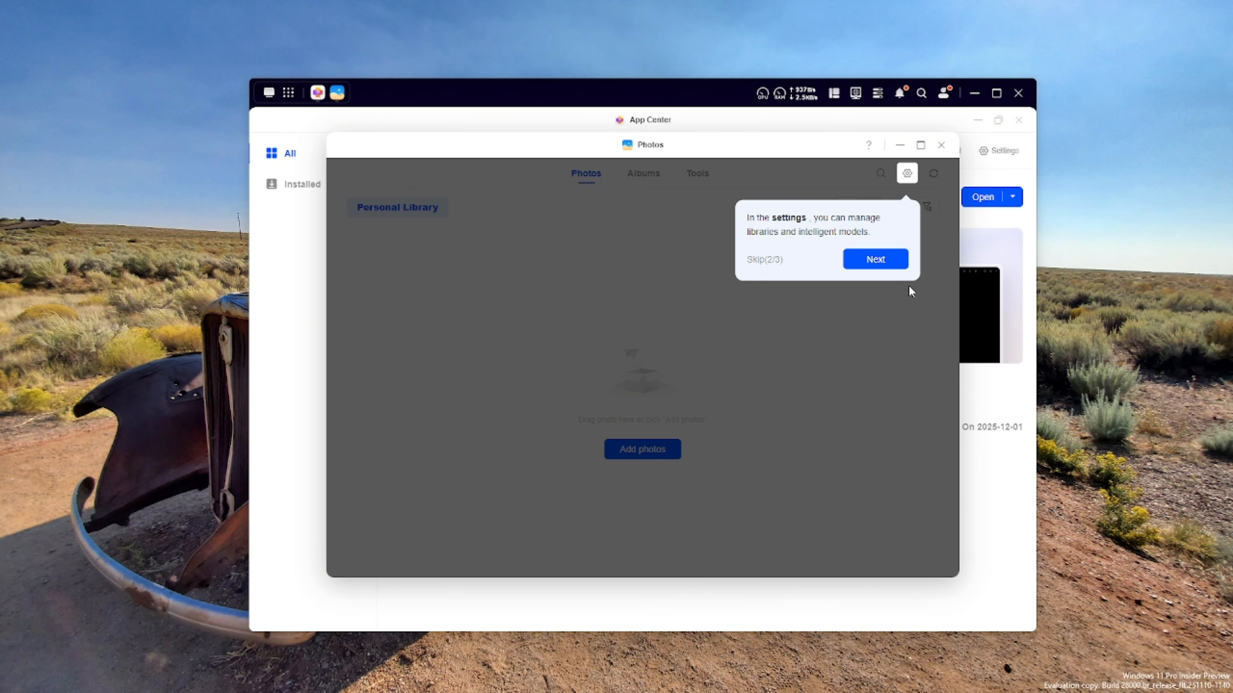
{"action": "left_click", "coordinate": [880, 262]}
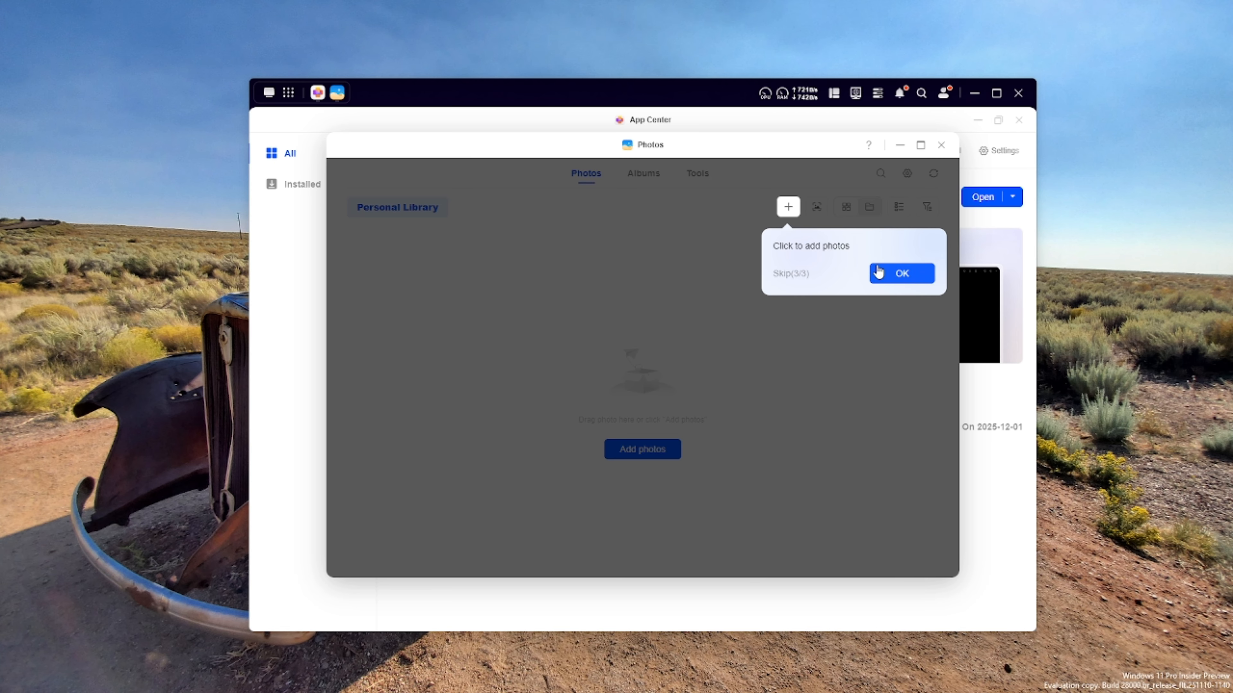
{"action": "left_click", "coordinate": [899, 275]}
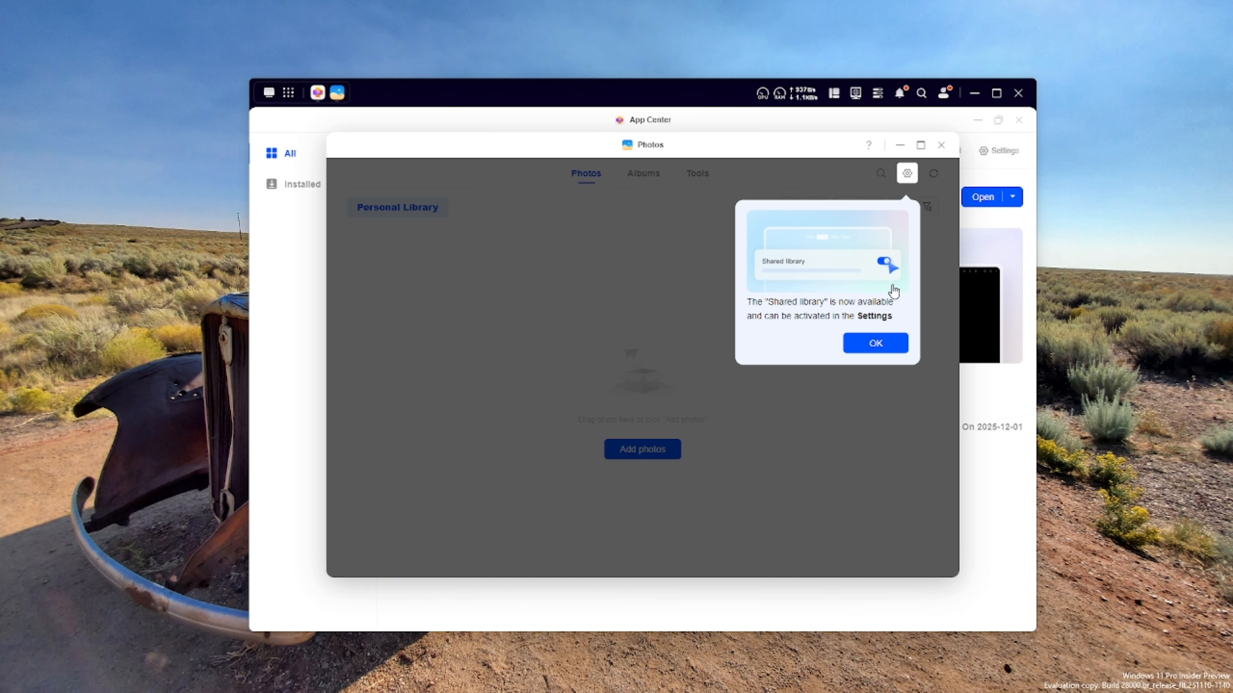
{"action": "left_click", "coordinate": [884, 346]}
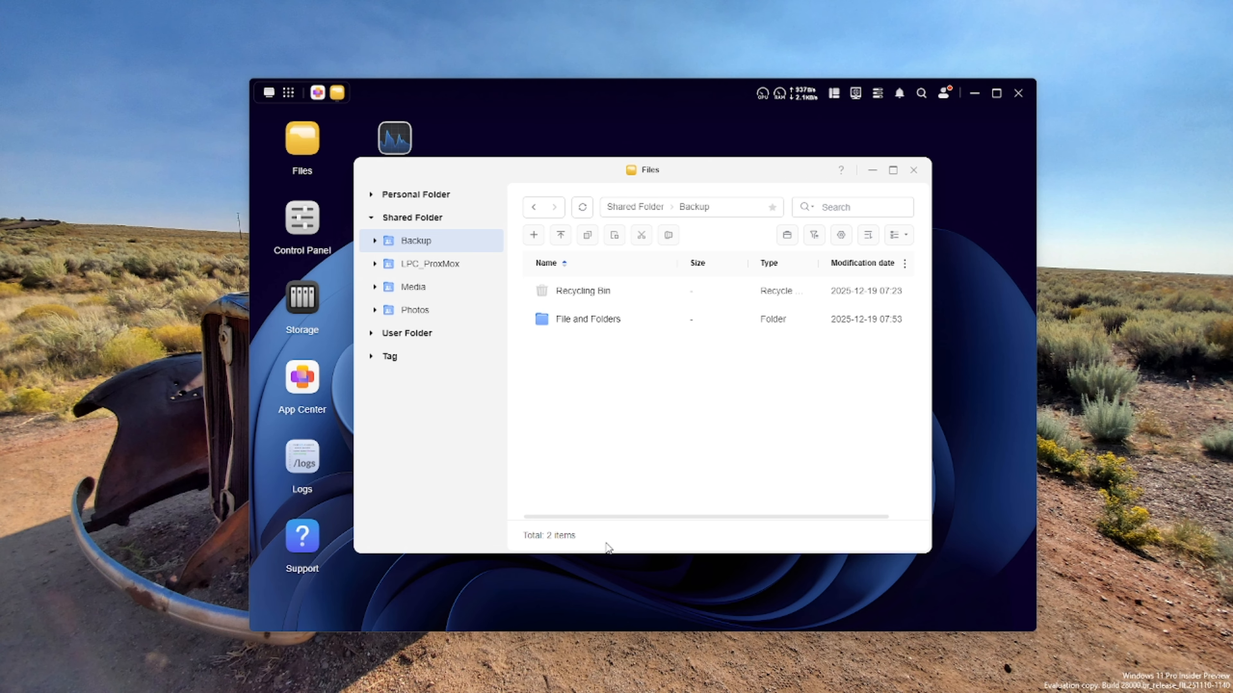
Switch to File Explorer, open the easystore (D:) drive from This PC, and select the last folder in it
{"action": "key", "text": "alt+Tab"}
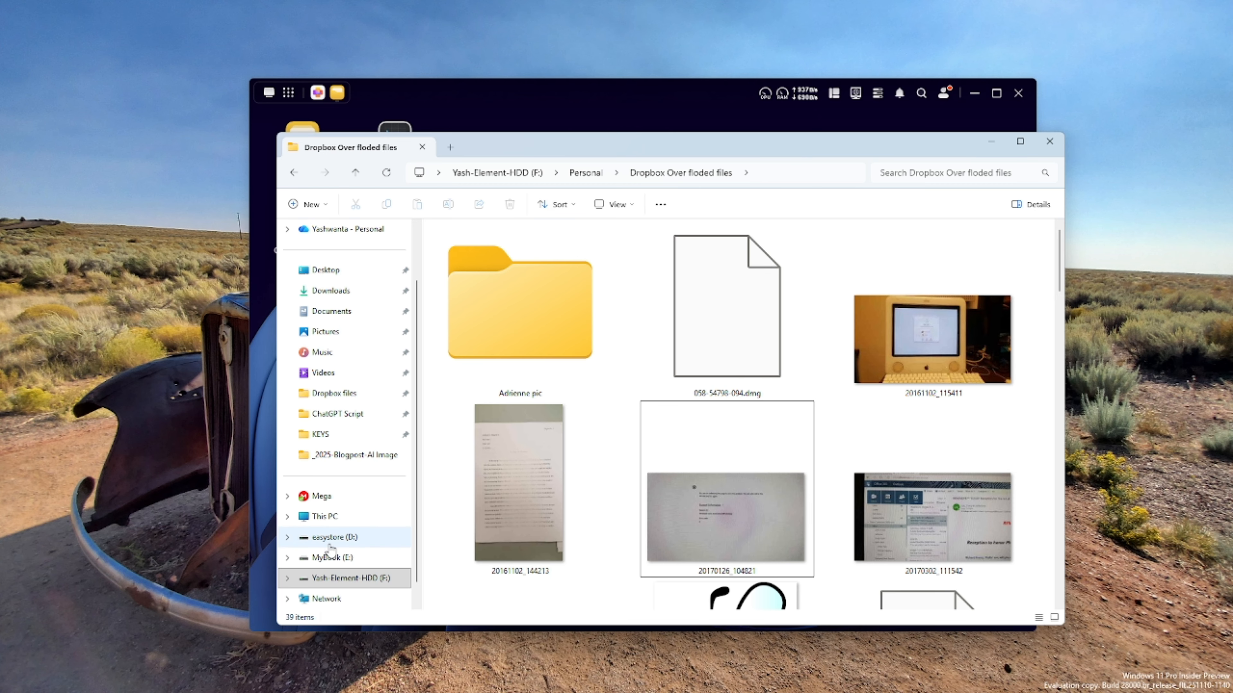
{"action": "left_click", "coordinate": [342, 518]}
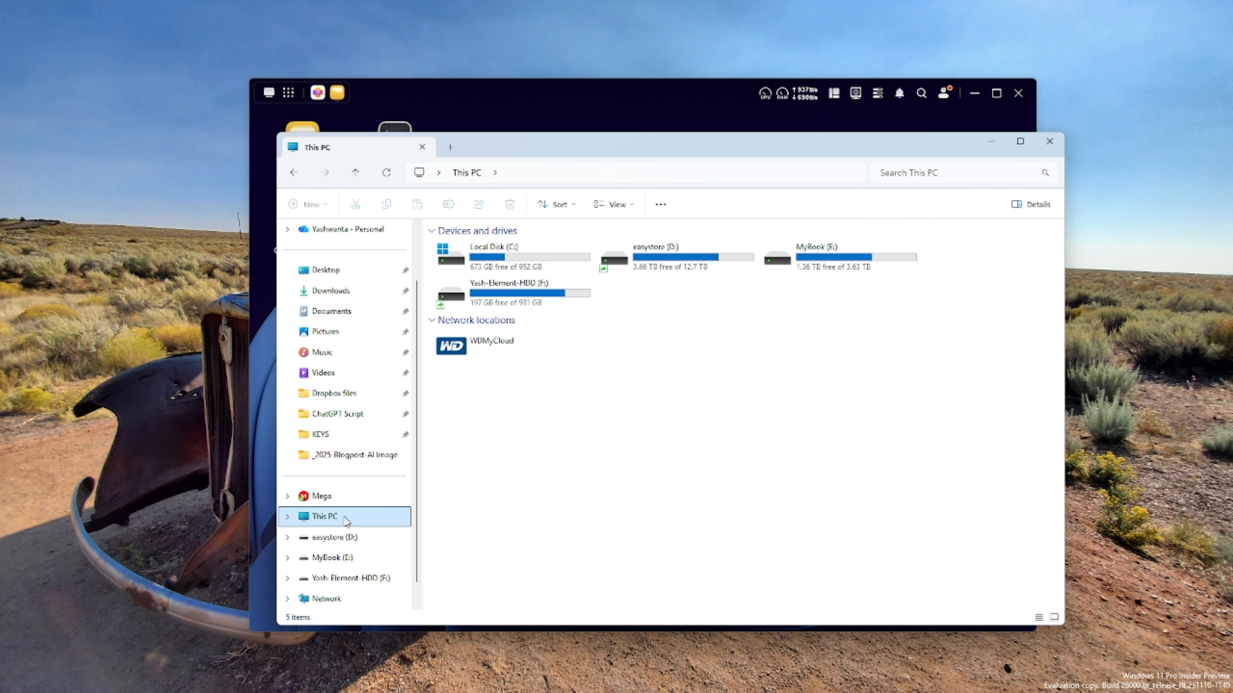
{"action": "double_click", "coordinate": [713, 260]}
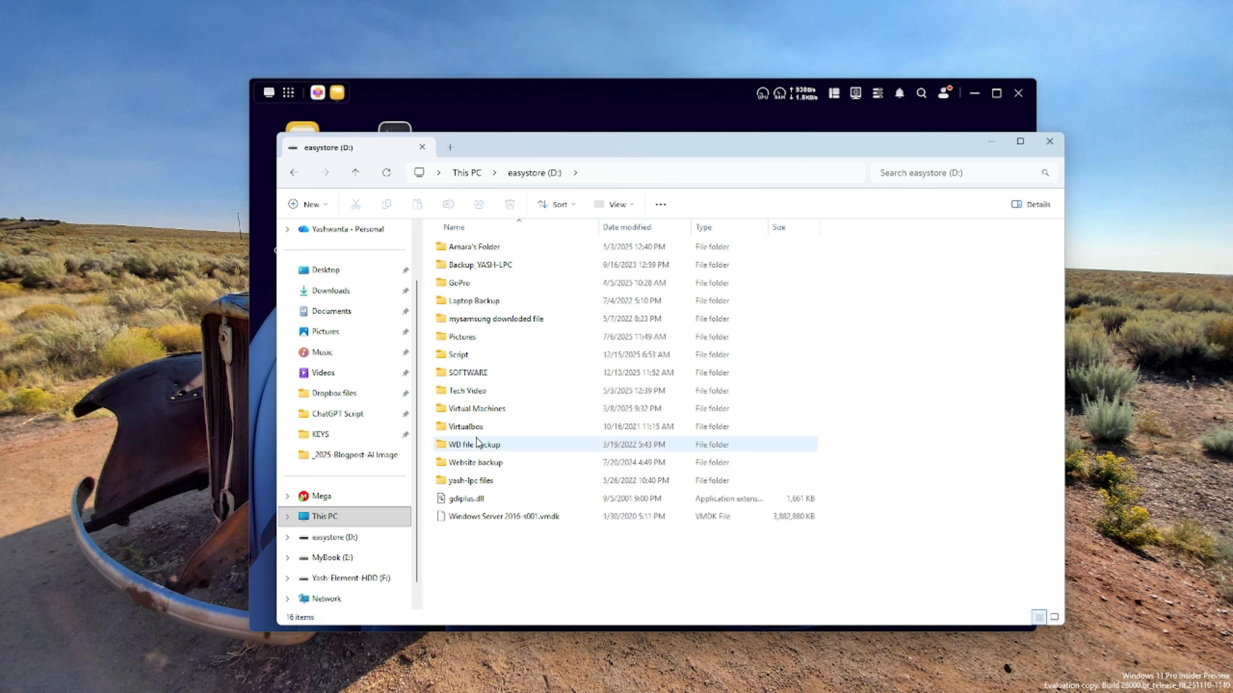
{"action": "left_click", "coordinate": [484, 486]}
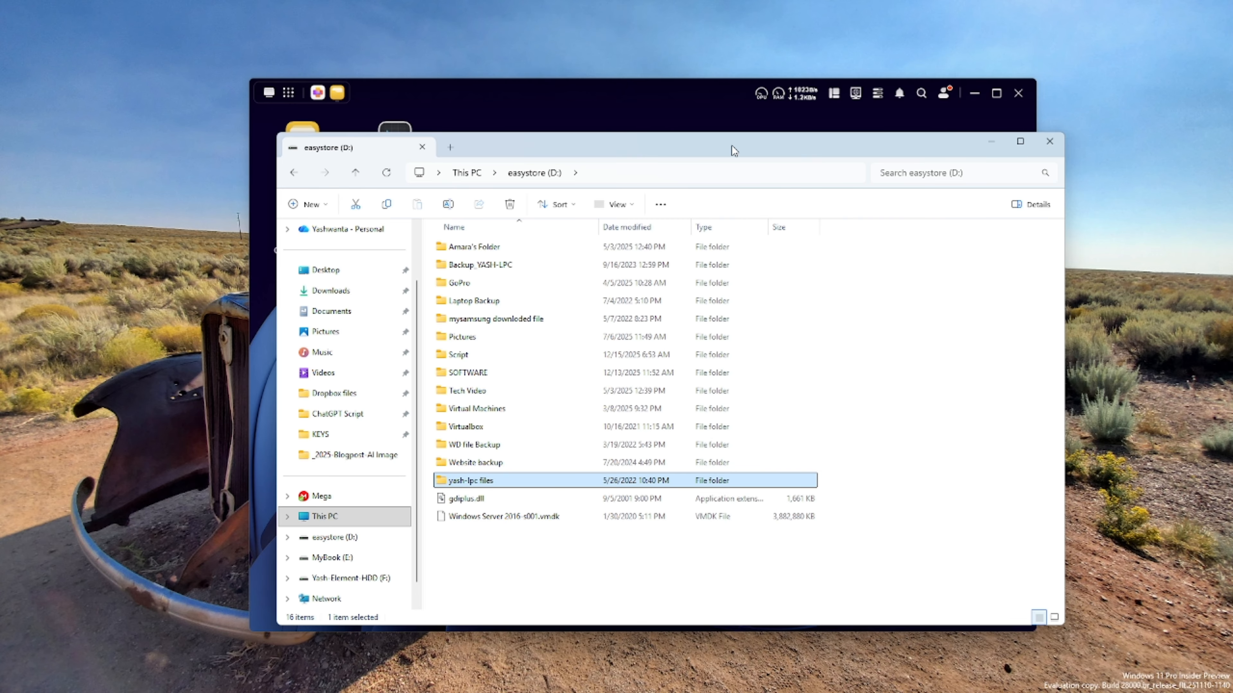
Open a Home tab in File Explorer, detach it into its own window, and arrange both windows for side-by-side access
{"action": "left_click_drag", "start_coordinate": [732, 146], "coordinate": [692, 211]}
{"action": "left_click", "coordinate": [410, 214]}
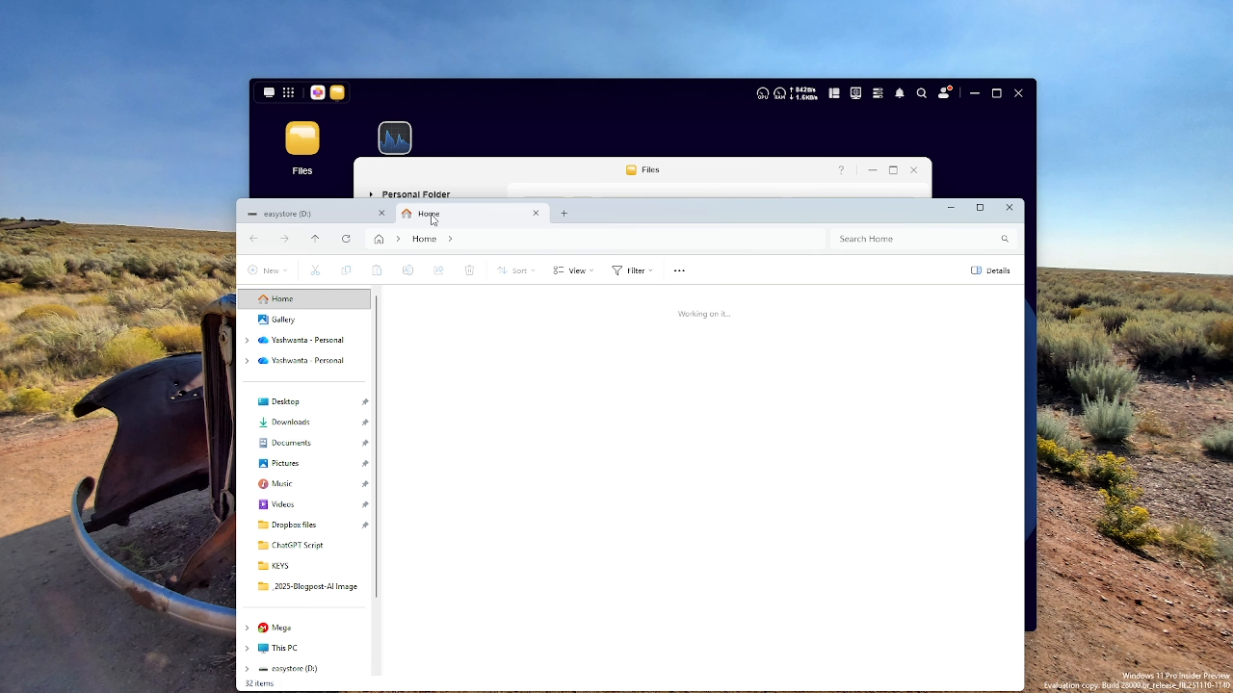
{"action": "left_click_drag", "start_coordinate": [433, 219], "coordinate": [1086, 432]}
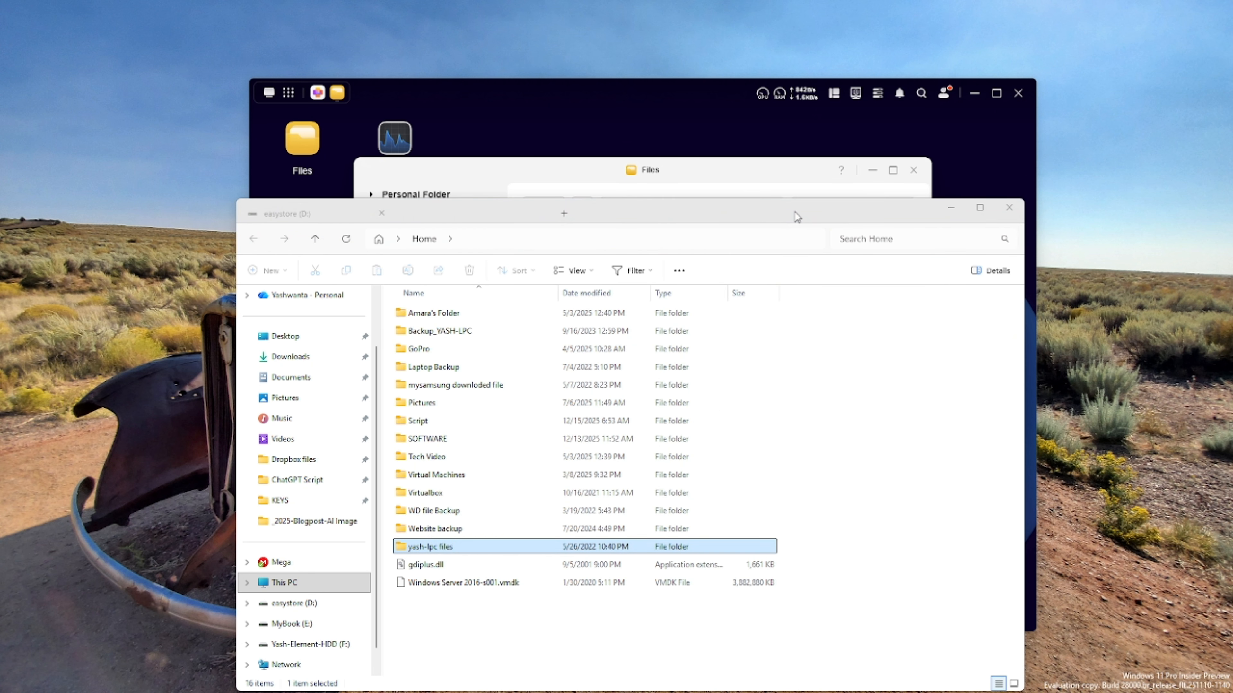
{"action": "left_click_drag", "start_coordinate": [783, 219], "coordinate": [996, 348]}
{"action": "left_click_drag", "start_coordinate": [672, 227], "coordinate": [589, 179]}
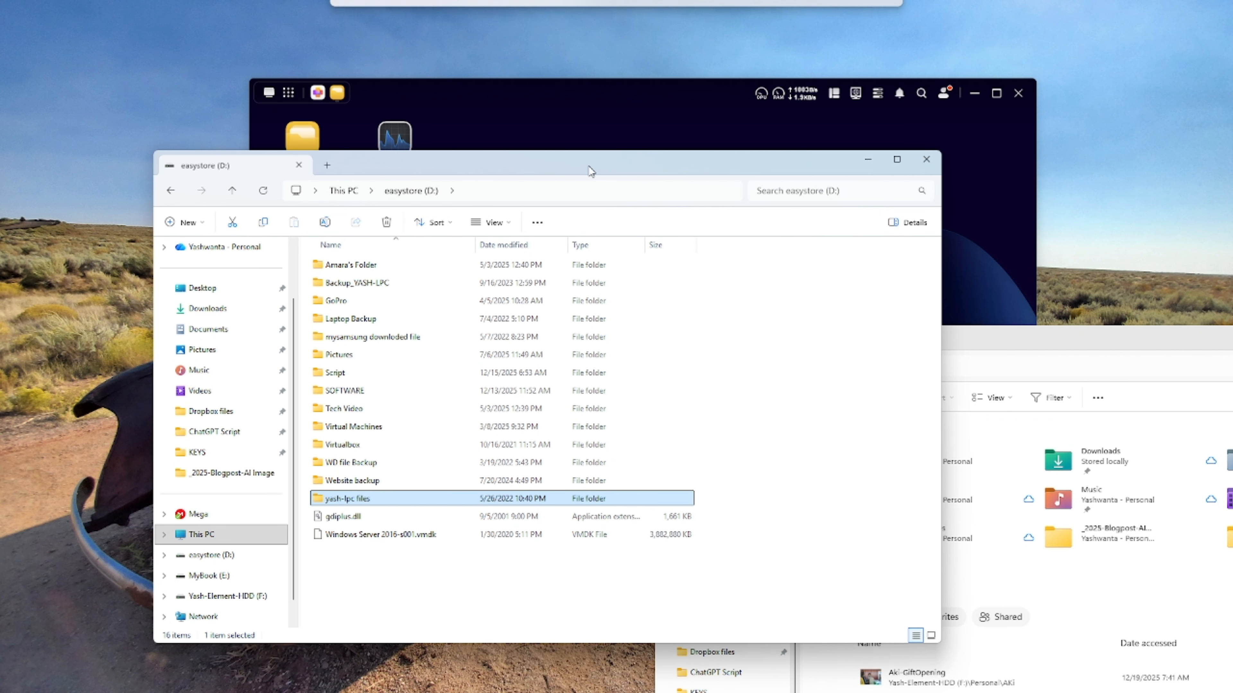
Browse the last folder on easystore (D:) and its Documents subfolder, and return to the drive's root
{"action": "double_click", "coordinate": [357, 500]}
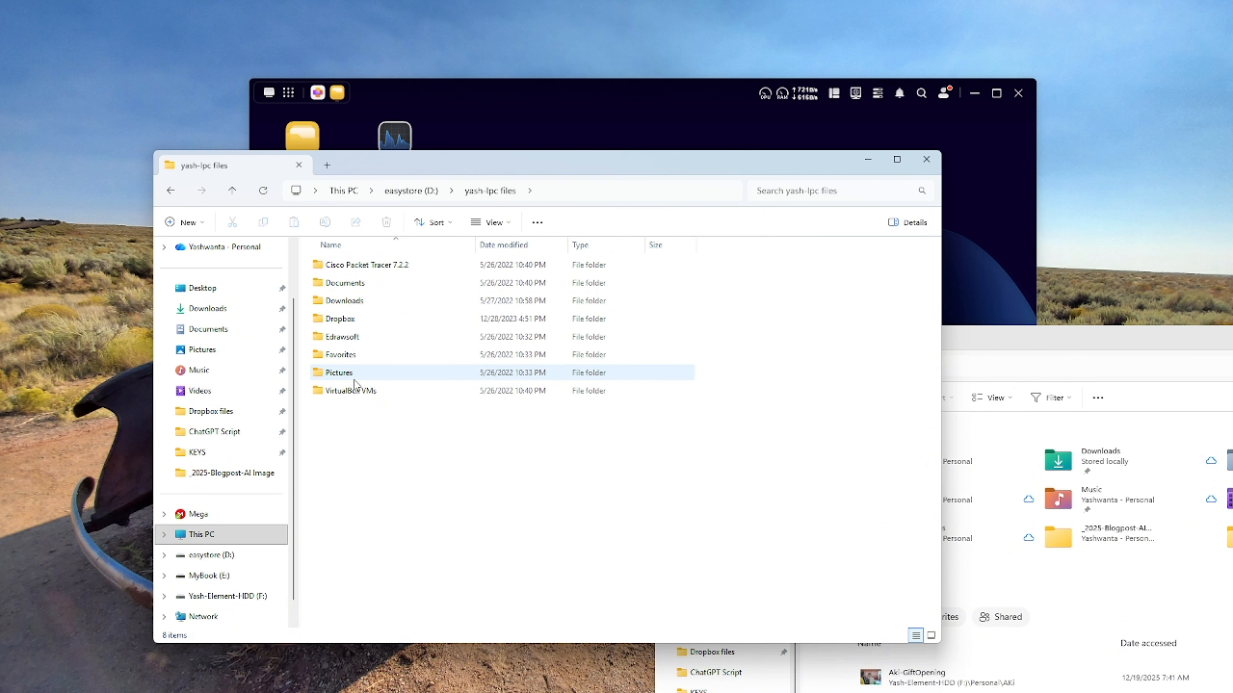
{"action": "double_click", "coordinate": [346, 284]}
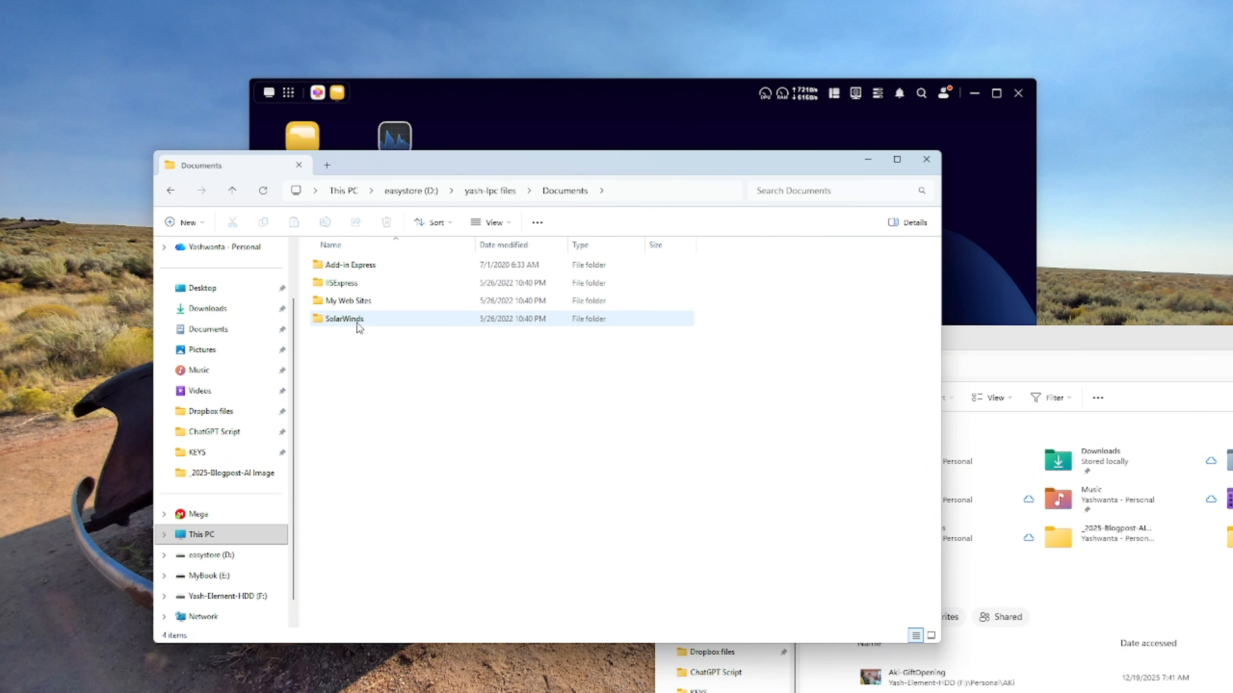
{"action": "left_click", "coordinate": [490, 191]}
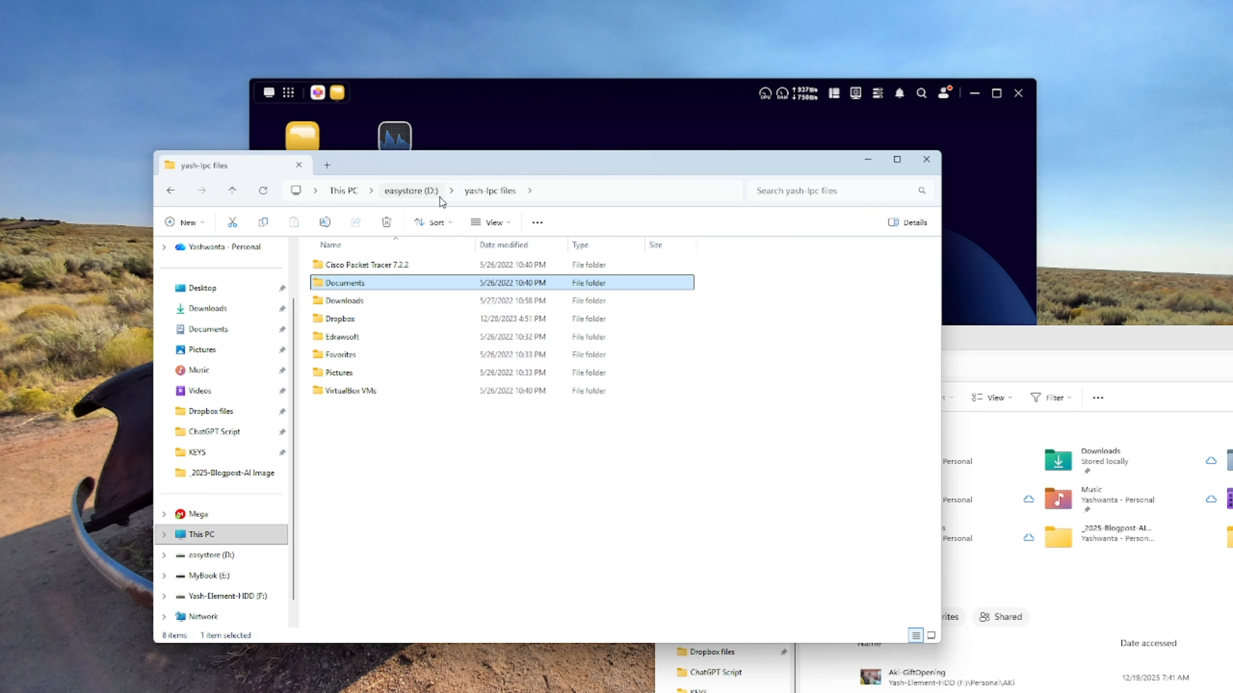
{"action": "left_click", "coordinate": [408, 192]}
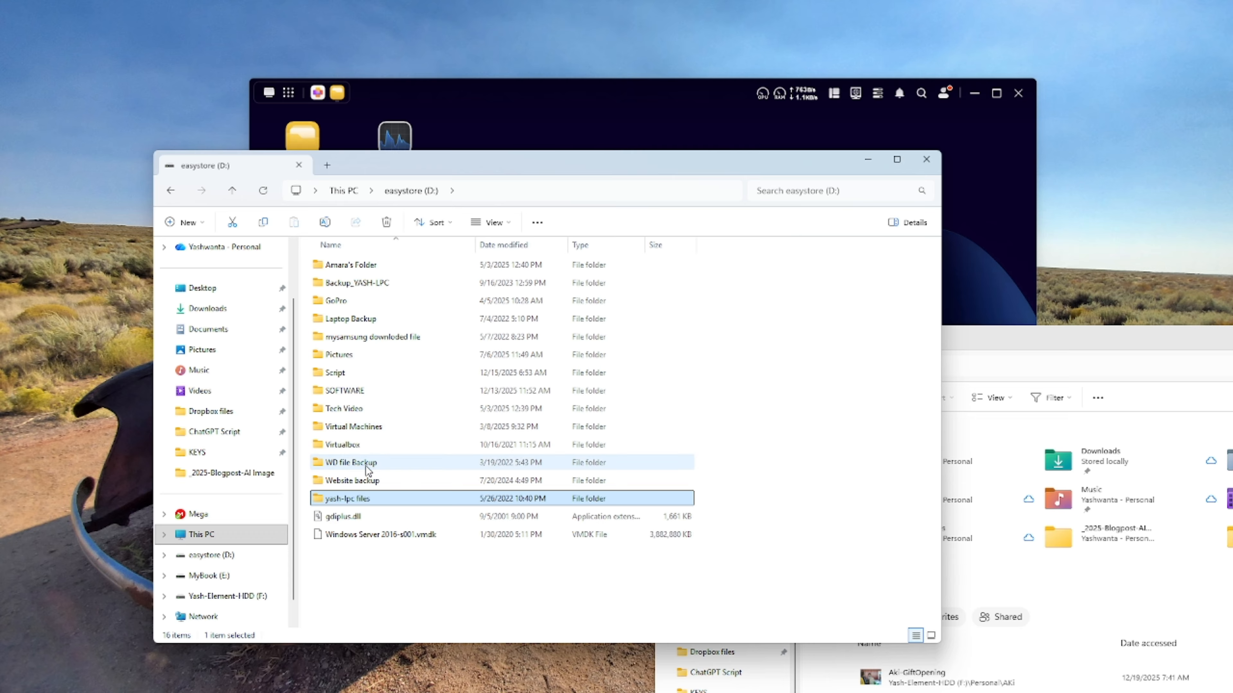
Open the MyBook (E:) drive from This PC and look through its folder list
{"action": "left_click", "coordinate": [343, 190]}
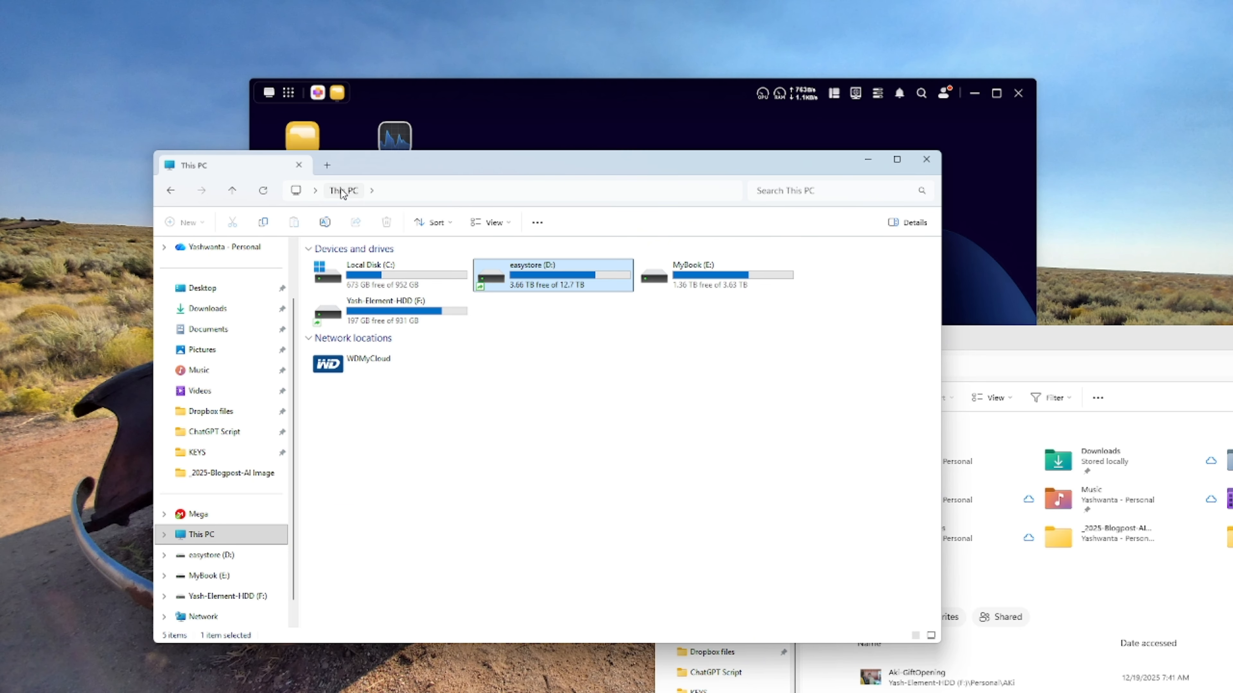
{"action": "double_click", "coordinate": [694, 275]}
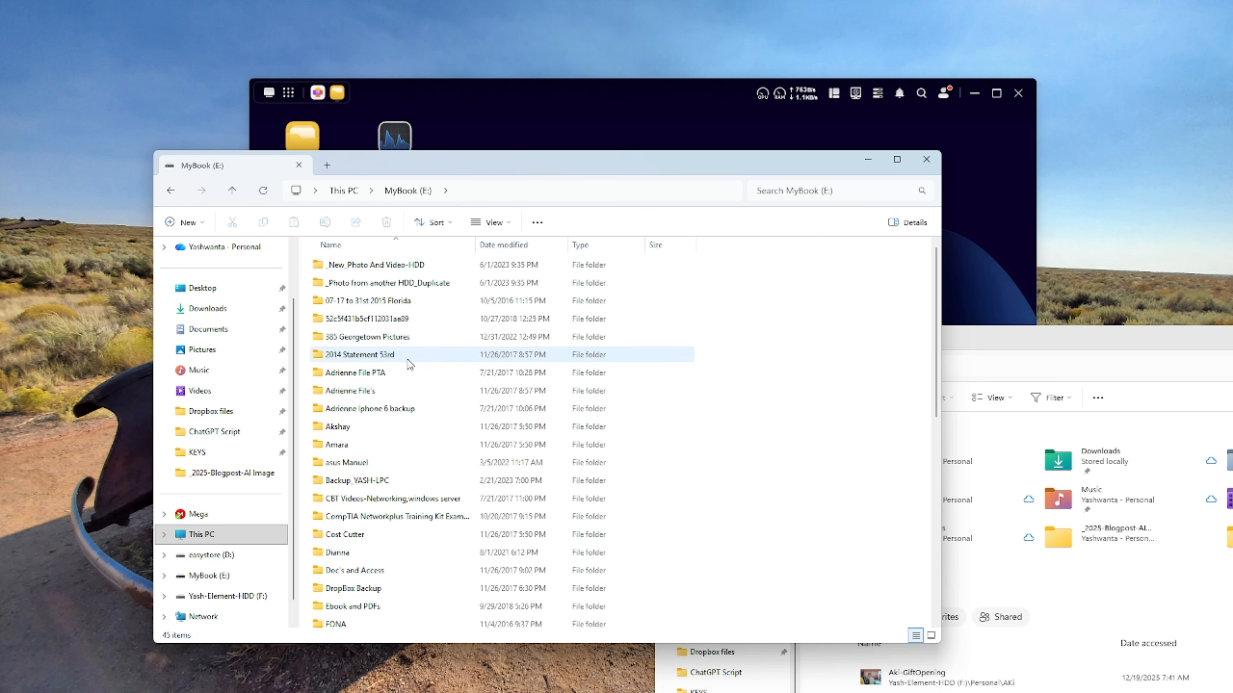
{"action": "scroll", "coordinate": [397, 477], "scroll_direction": "down", "scroll_amount": 8}
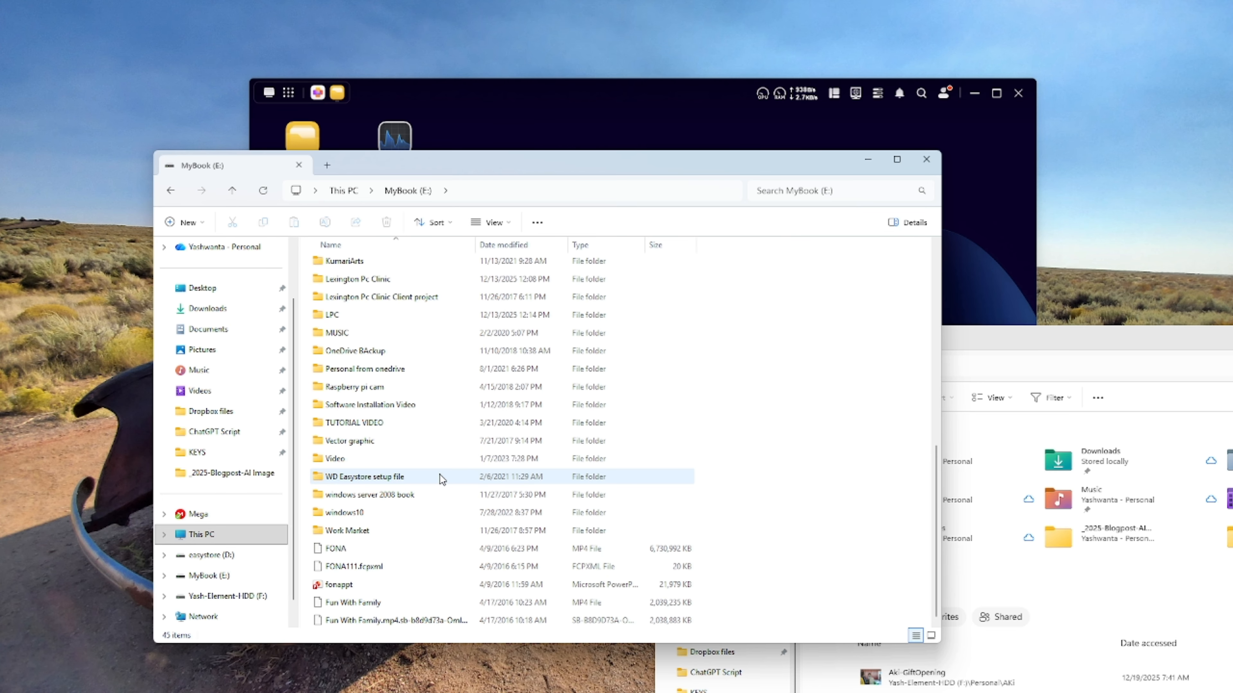
{"action": "left_click", "coordinate": [346, 191]}
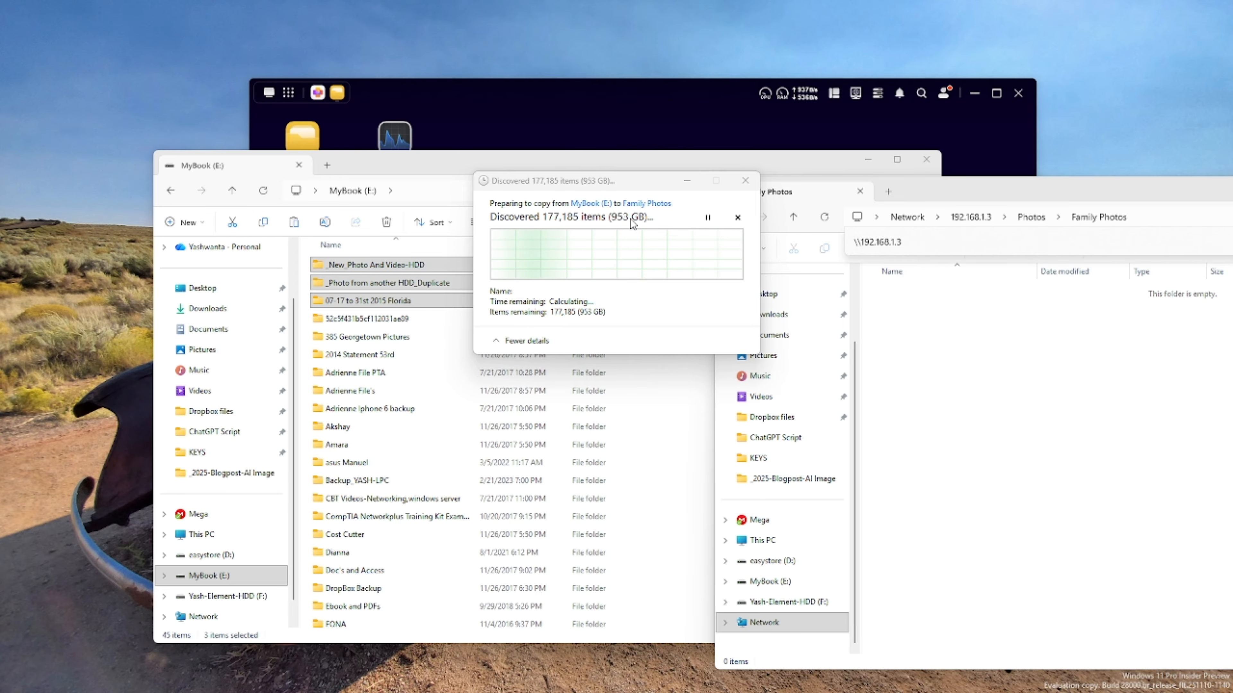
Switch to the Files app on the NAS desktop, view the Photos shared folder, and check the management tools available for Shared Folder
{"action": "left_click", "coordinate": [623, 118]}
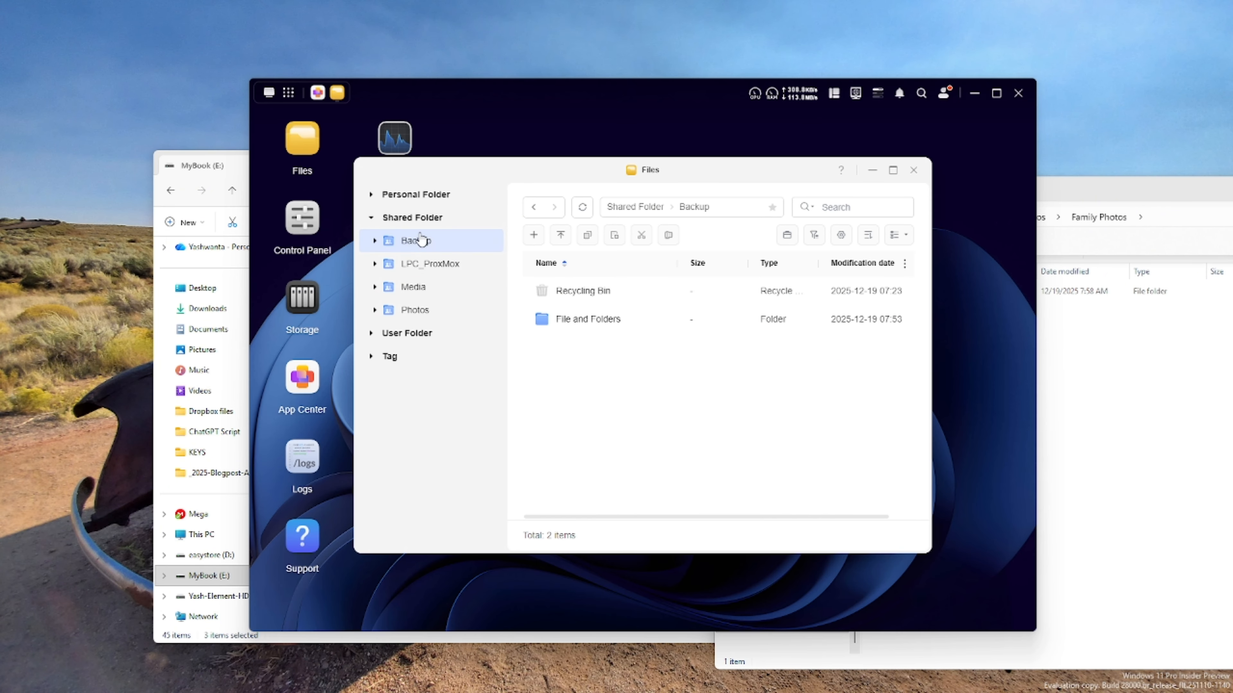
{"action": "left_click", "coordinate": [434, 315]}
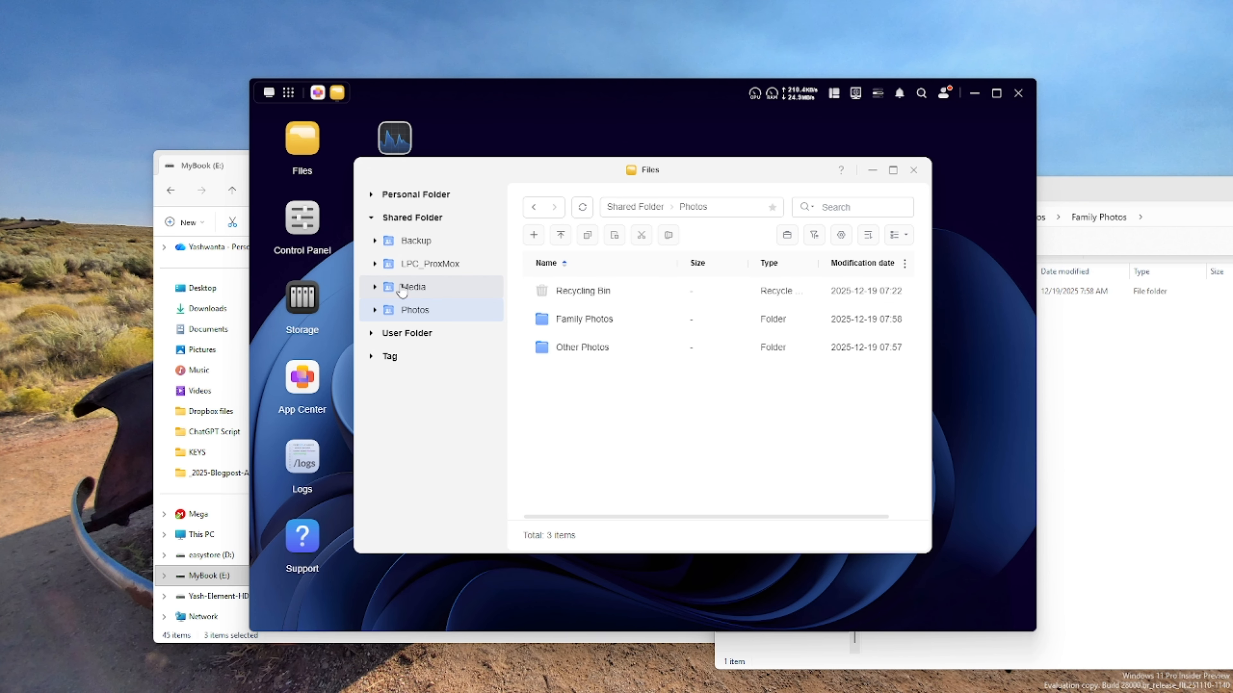
{"action": "left_click", "coordinate": [405, 218]}
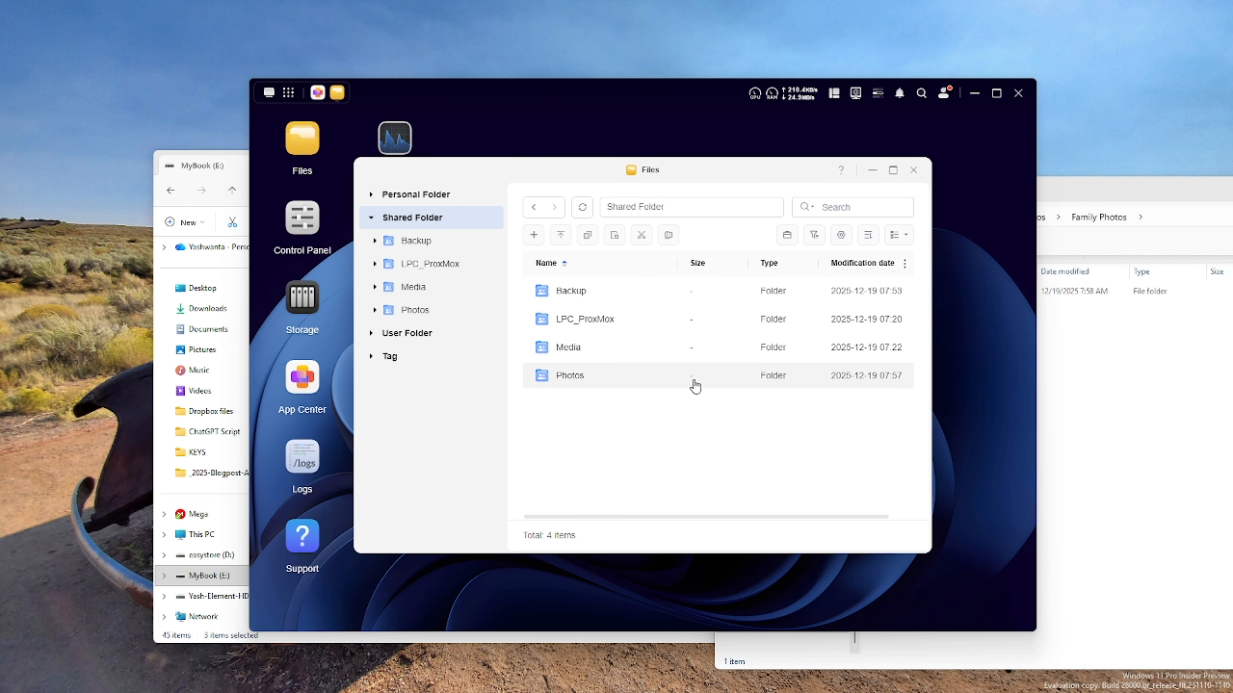
{"action": "left_click", "coordinate": [786, 242]}
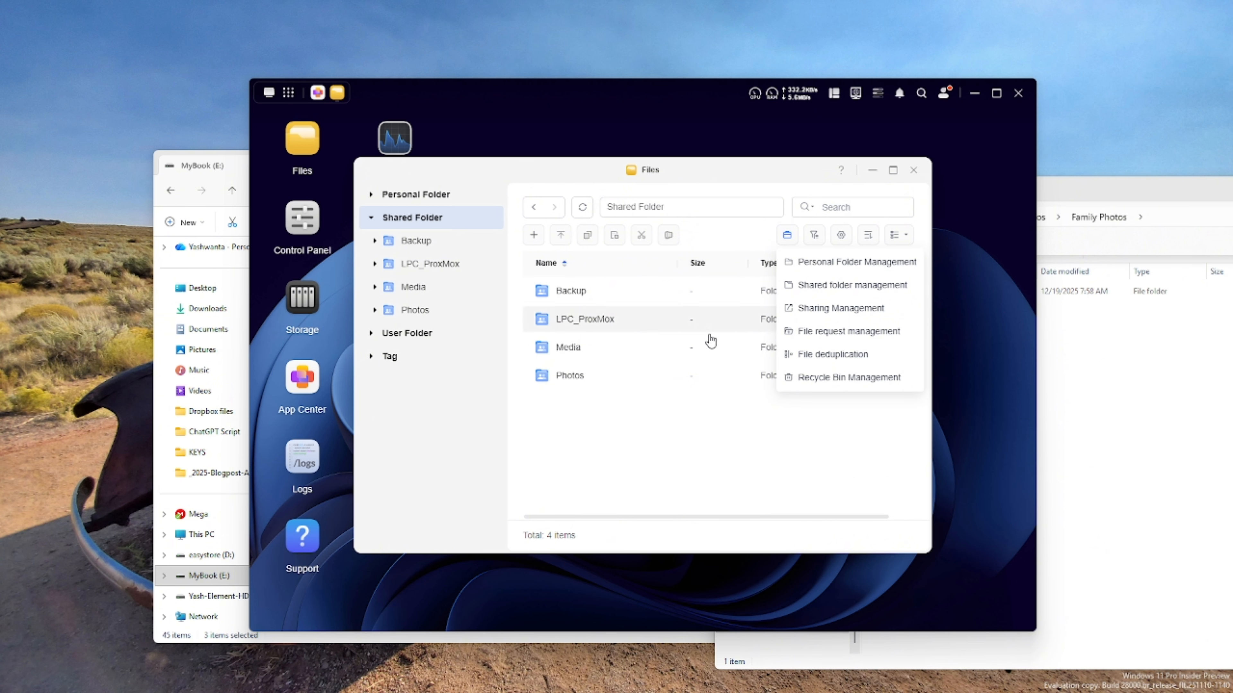
{"action": "left_click", "coordinate": [729, 435]}
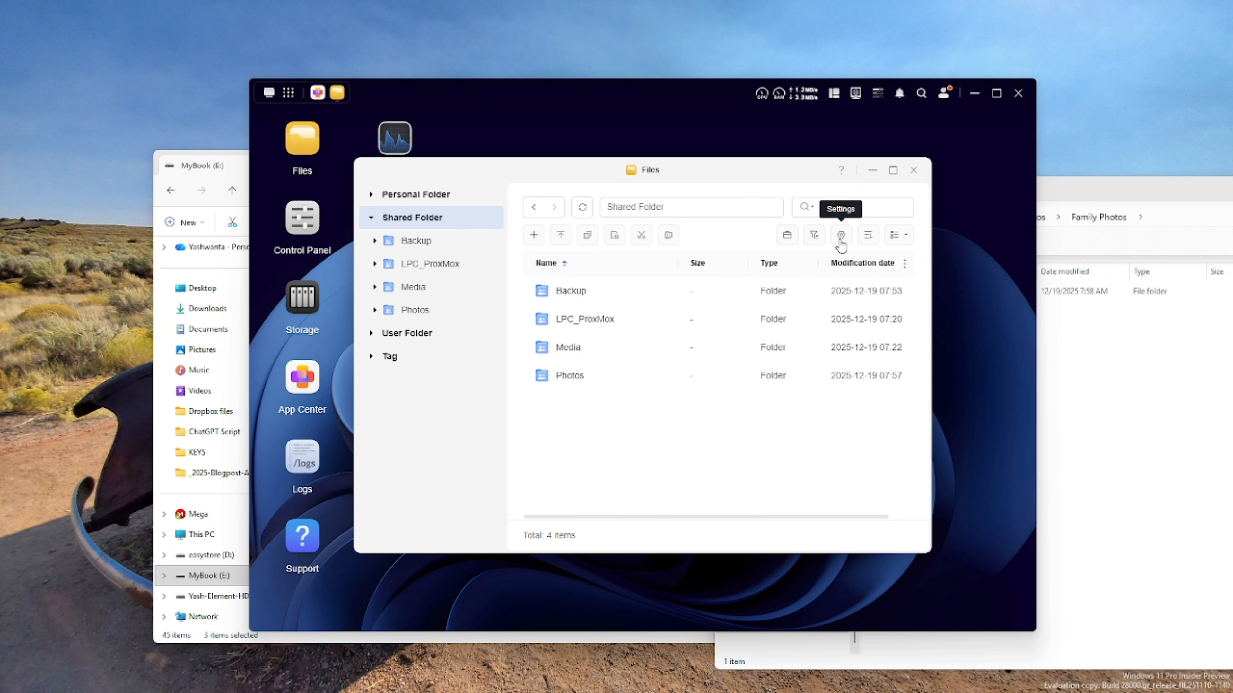
Review the Photos shared folder's properties, including Permissions and NFS Permissions, and close them without changes
{"action": "right_click", "coordinate": [737, 383]}
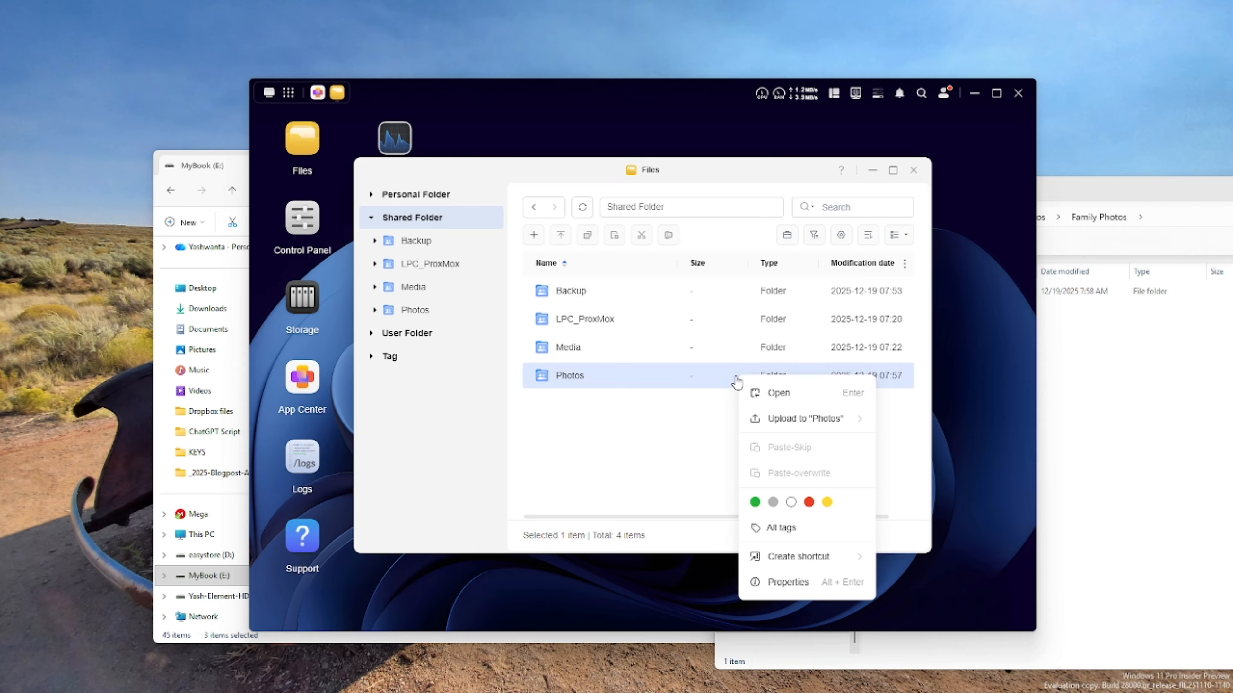
{"action": "left_click", "coordinate": [807, 581]}
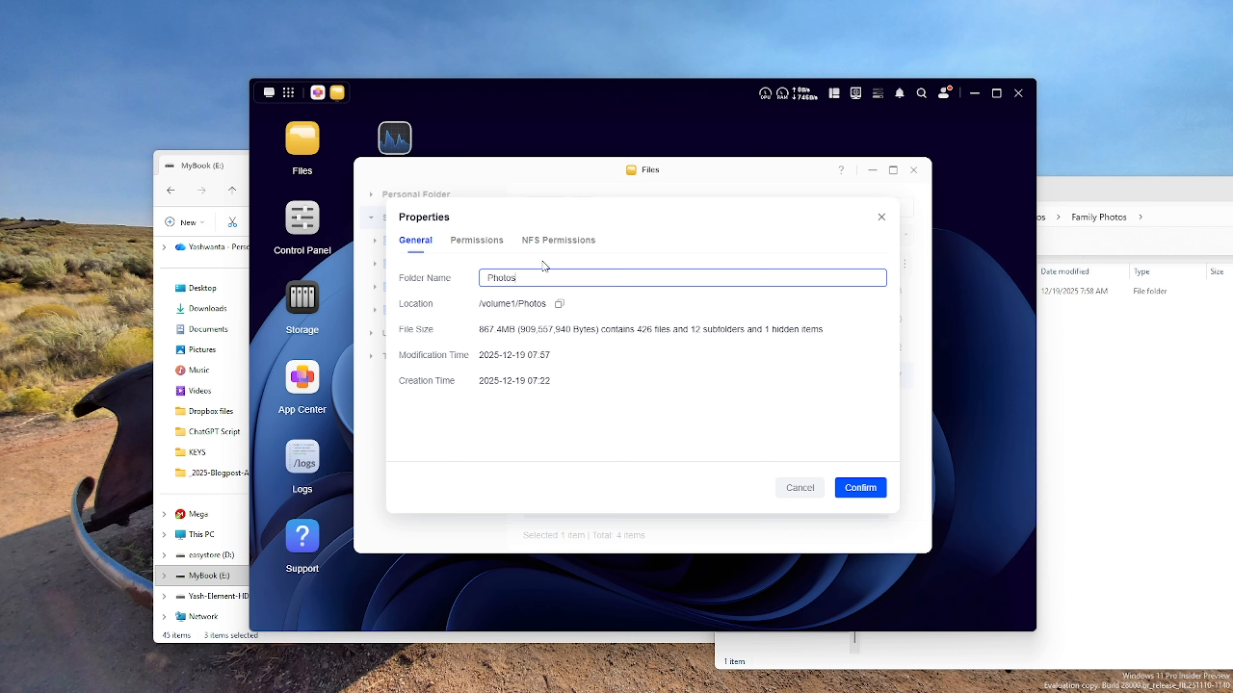
{"action": "left_click", "coordinate": [479, 243]}
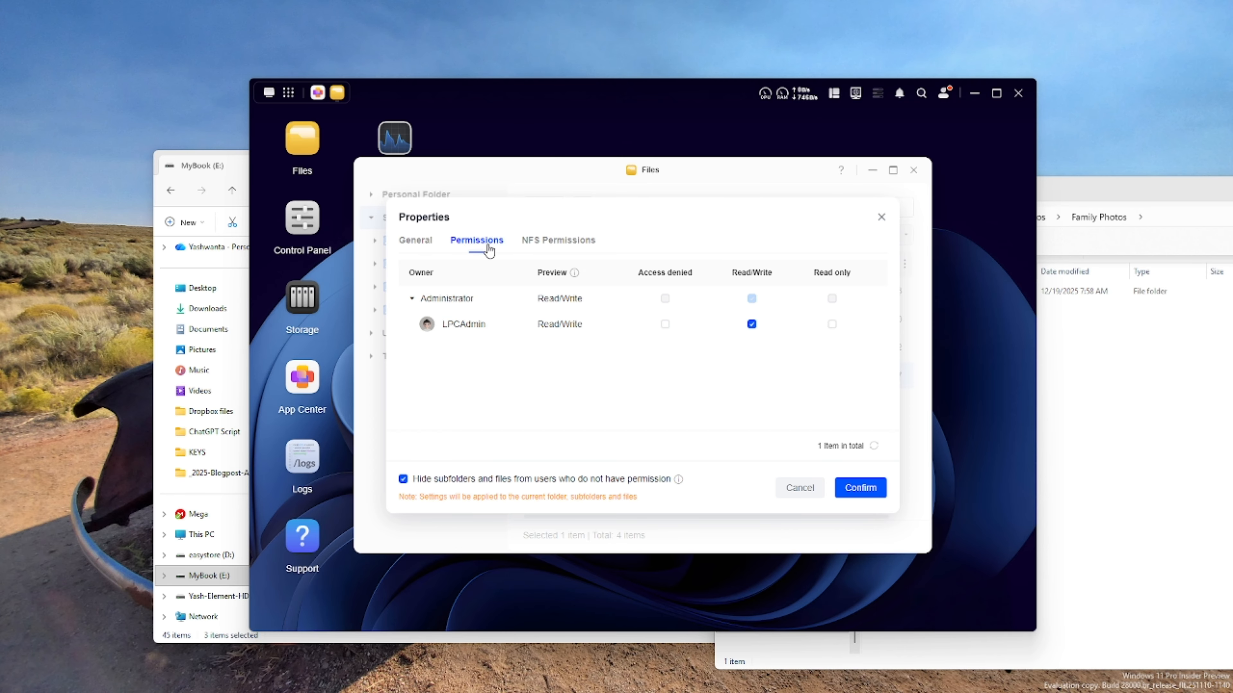
{"action": "left_click", "coordinate": [552, 243]}
{"action": "left_click", "coordinate": [801, 490]}
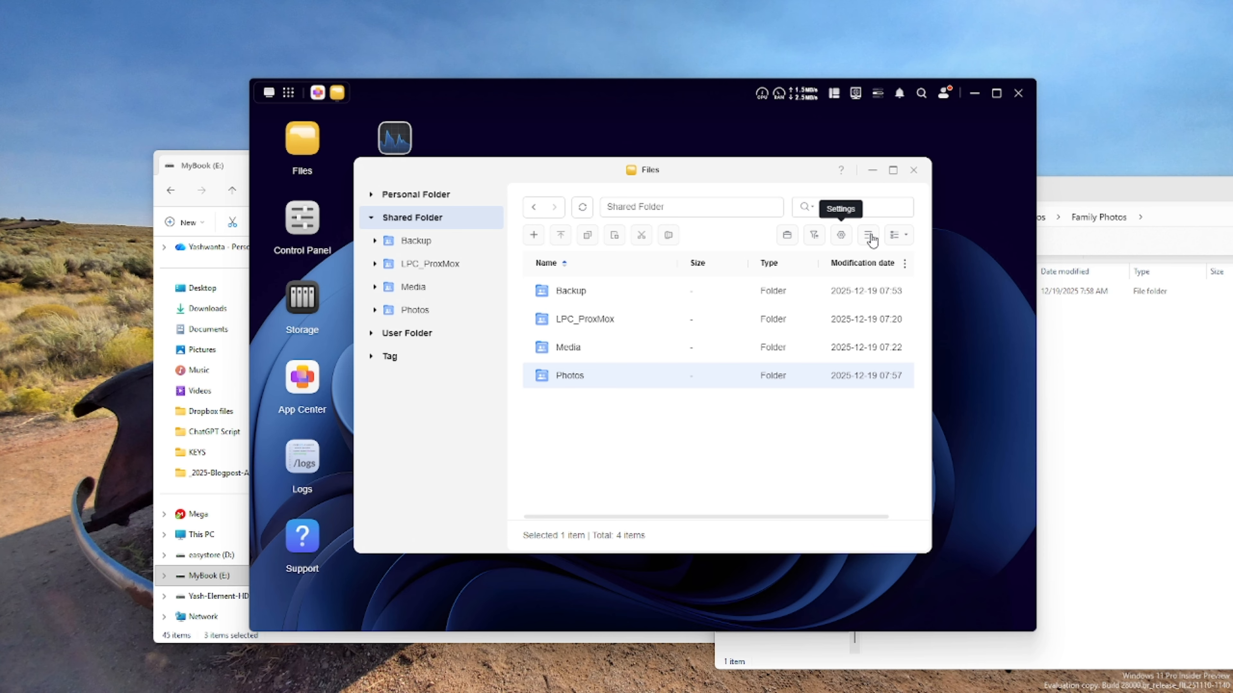
Look over the view modes and file management tools, view the Photos shared folder's contents, and return to the Shared Folder list
{"action": "left_click", "coordinate": [909, 237]}
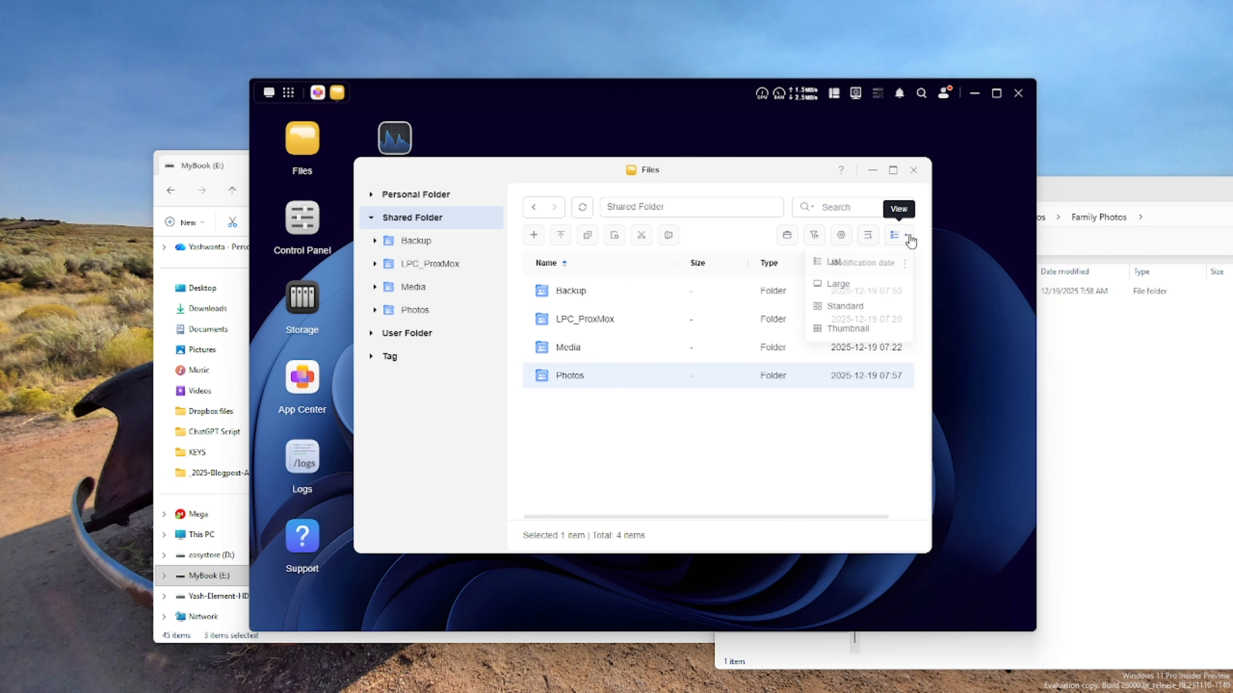
{"action": "left_click", "coordinate": [792, 476]}
{"action": "left_click", "coordinate": [788, 236]}
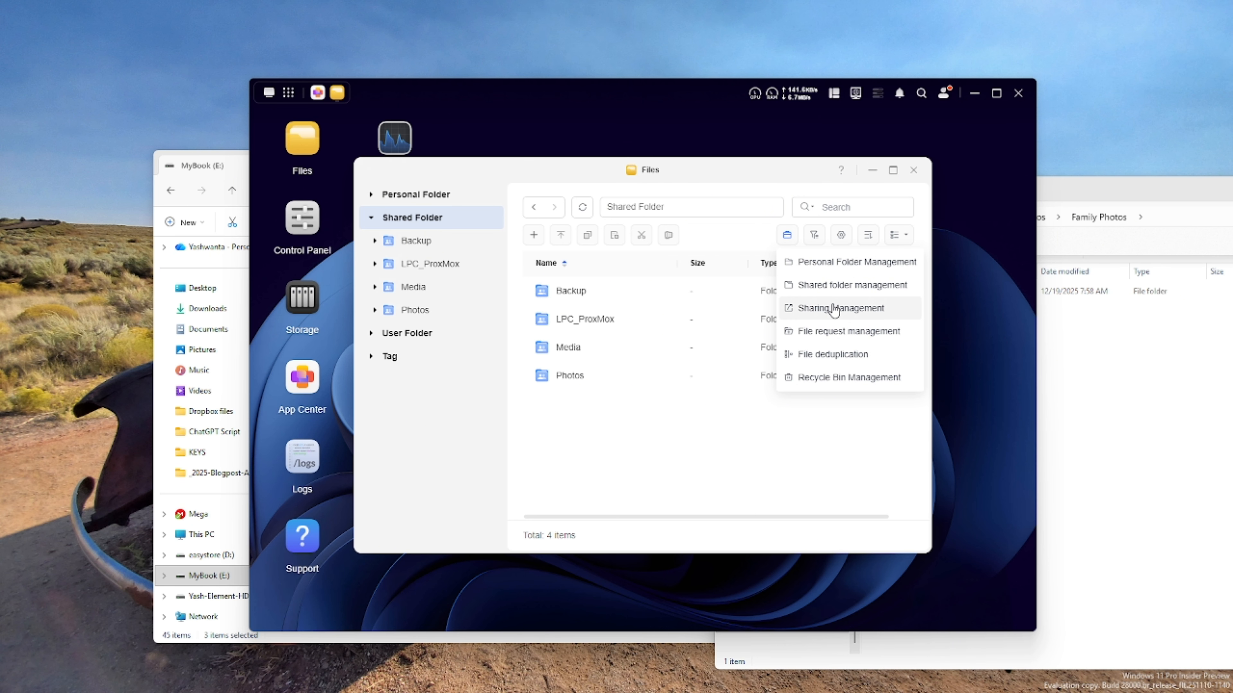
{"action": "left_click", "coordinate": [725, 449]}
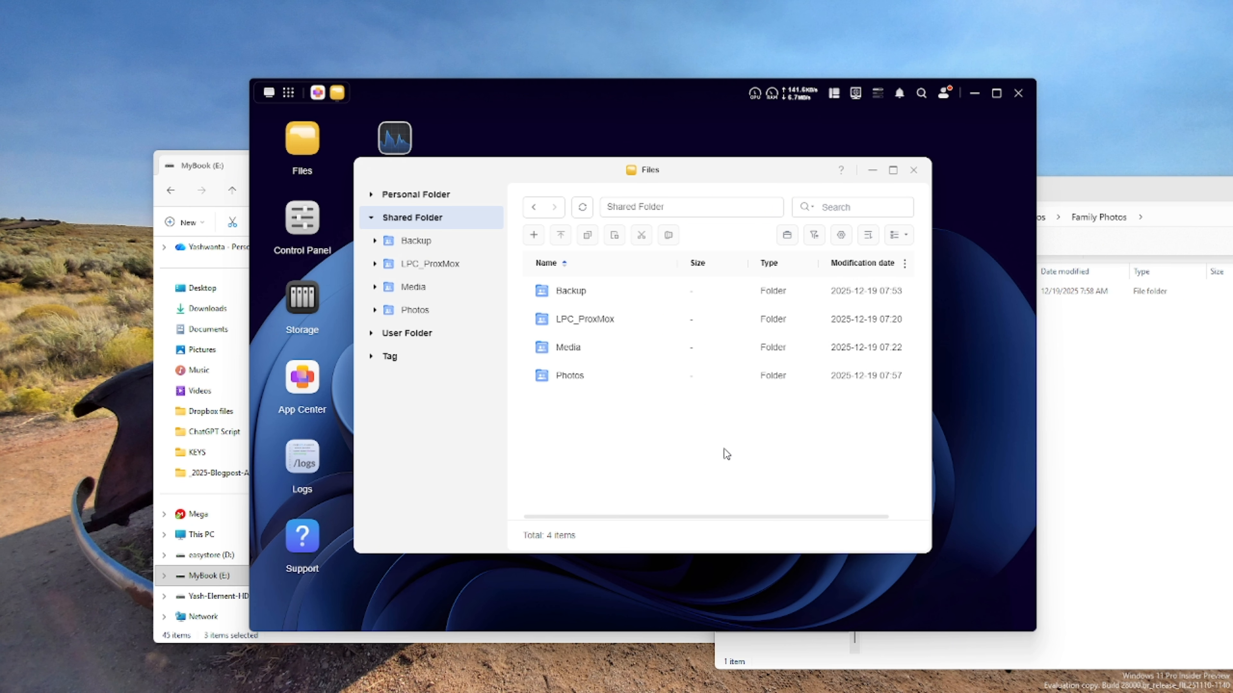
{"action": "left_click", "coordinate": [631, 378]}
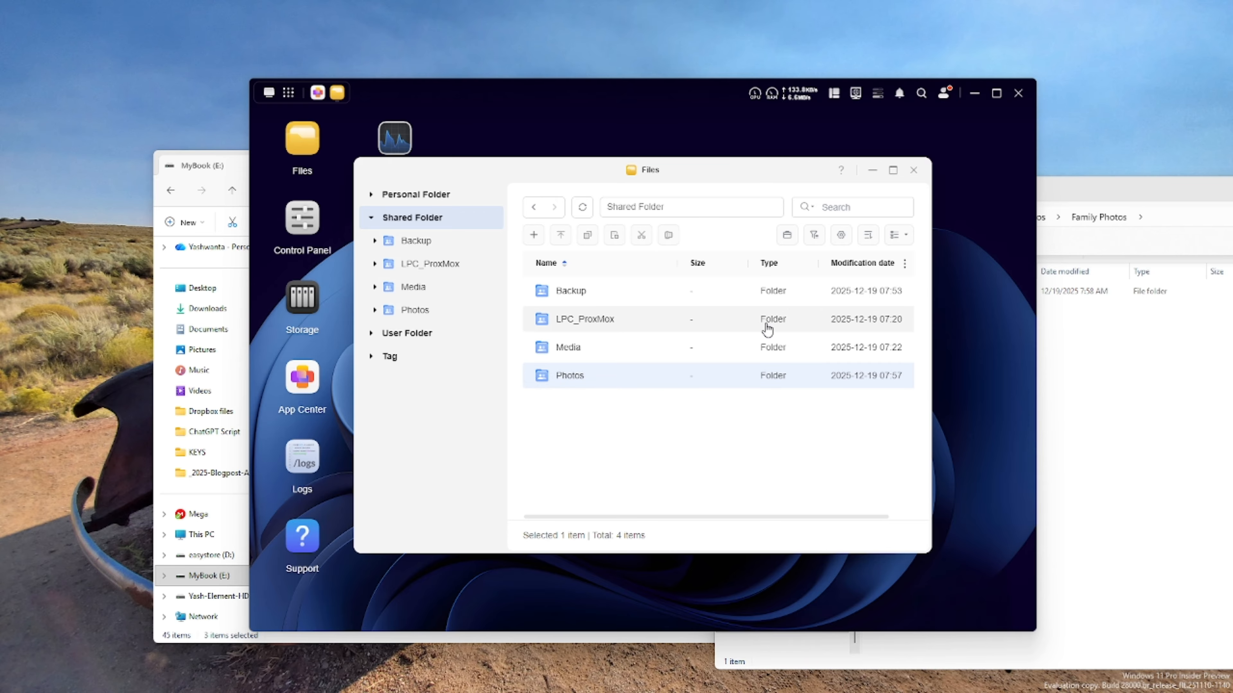
{"action": "left_click", "coordinate": [787, 235]}
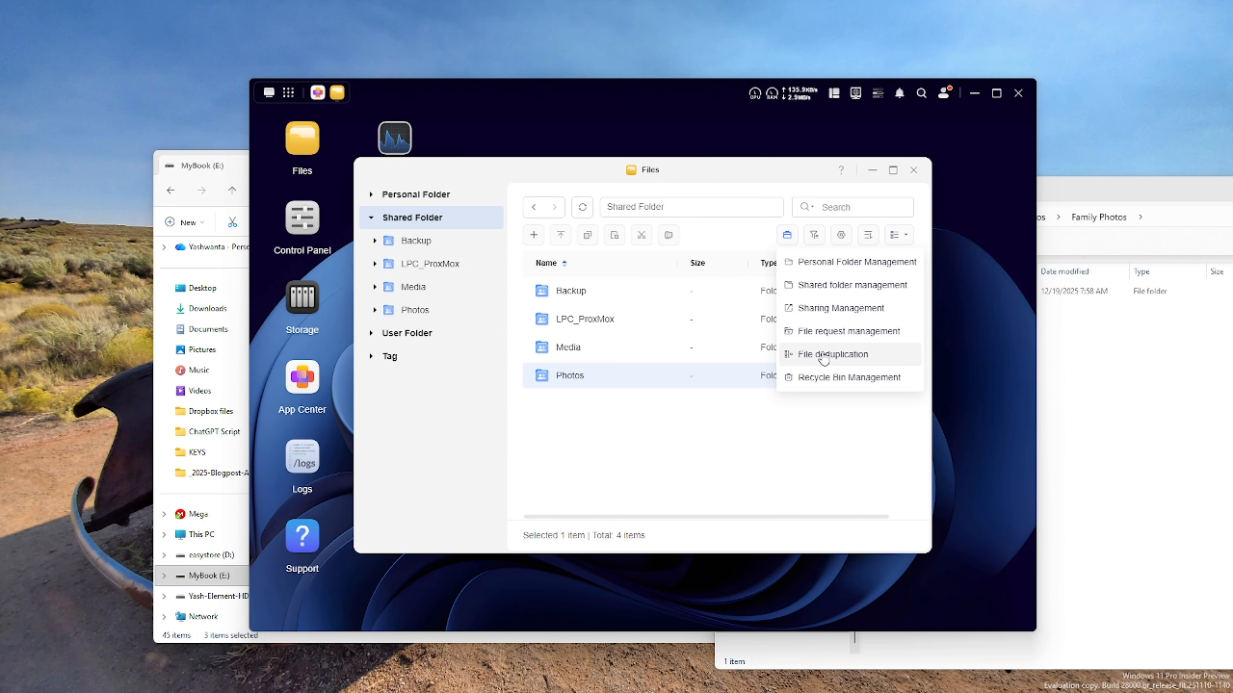
{"action": "left_click", "coordinate": [796, 452]}
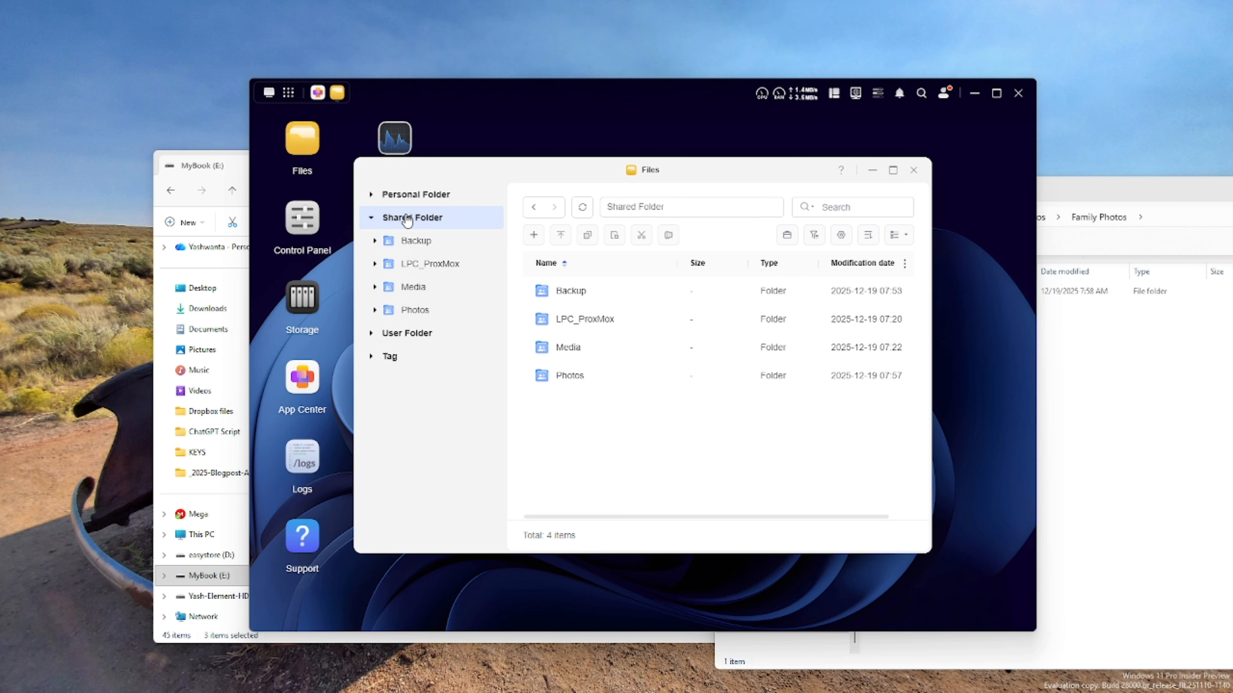
{"action": "left_click", "coordinate": [424, 316]}
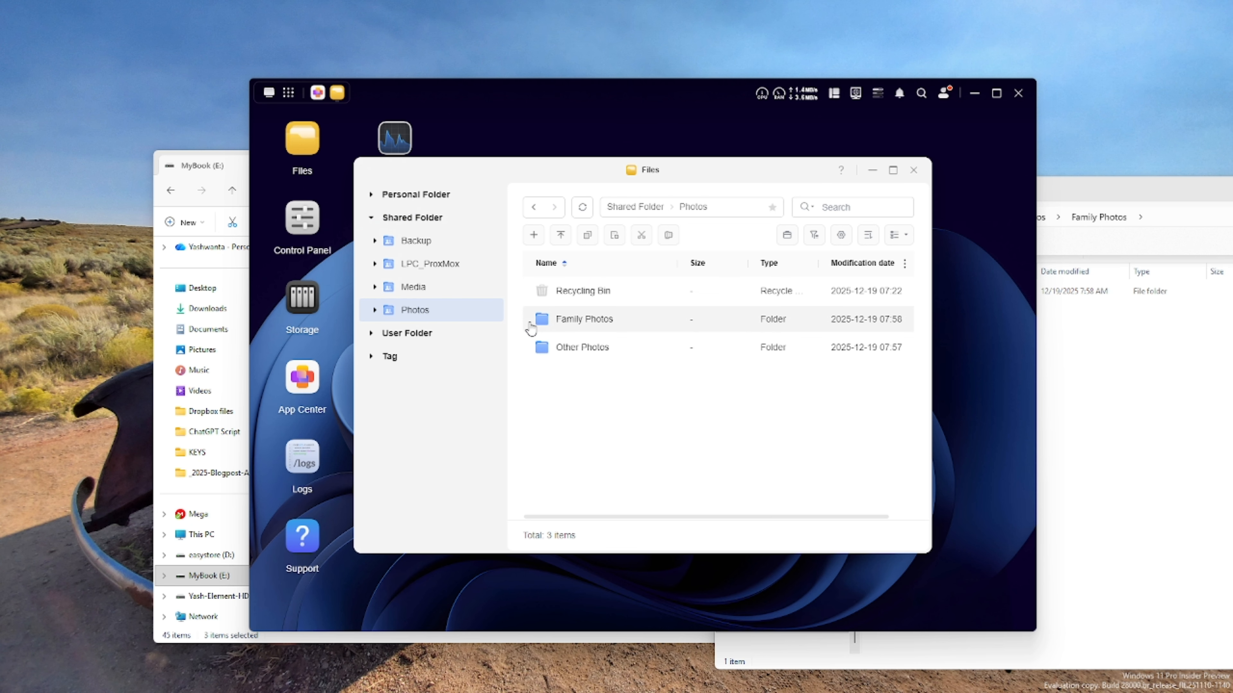
{"action": "left_click", "coordinate": [412, 220]}
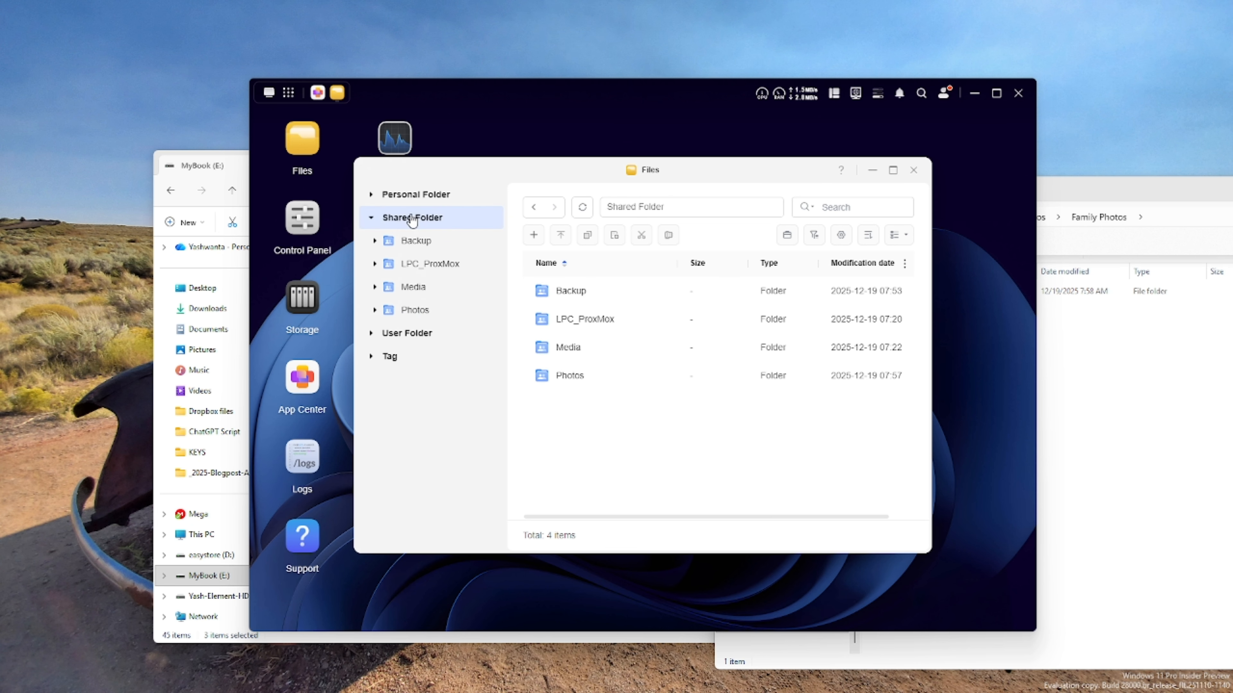
Review the Files app's General Settings, Functional Permissions and Speed Limit settings, and close them without saving
{"action": "left_click", "coordinate": [840, 236]}
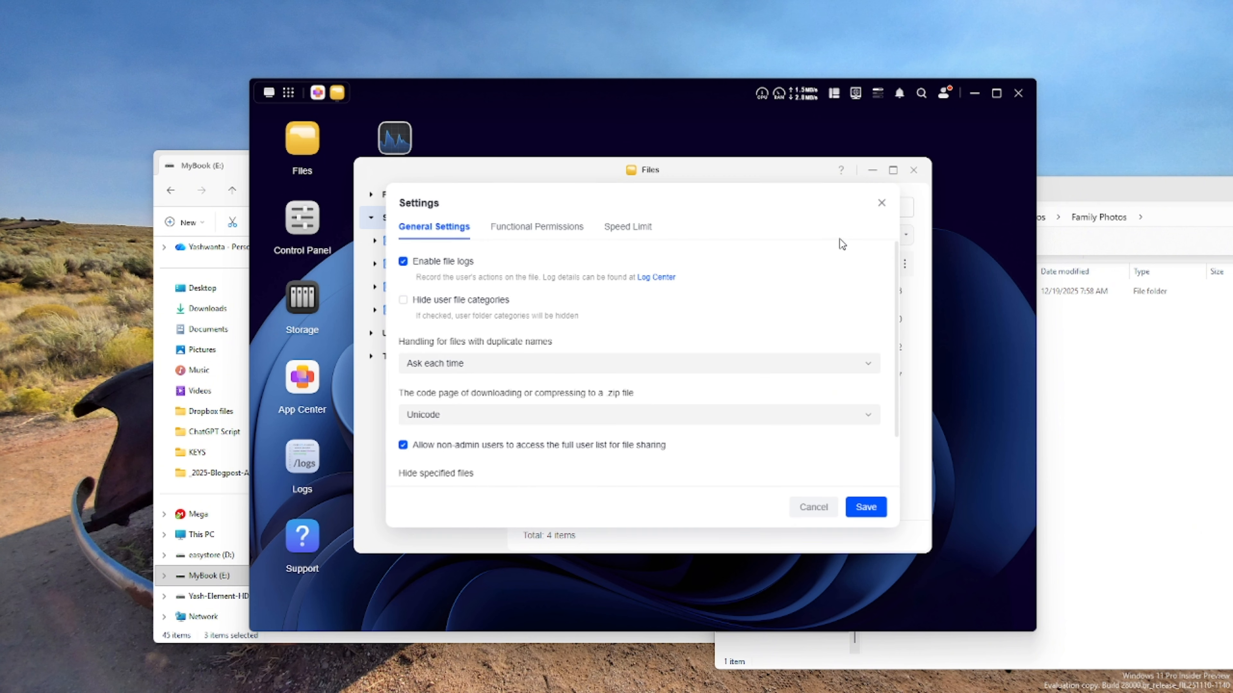
{"action": "left_click", "coordinate": [552, 232]}
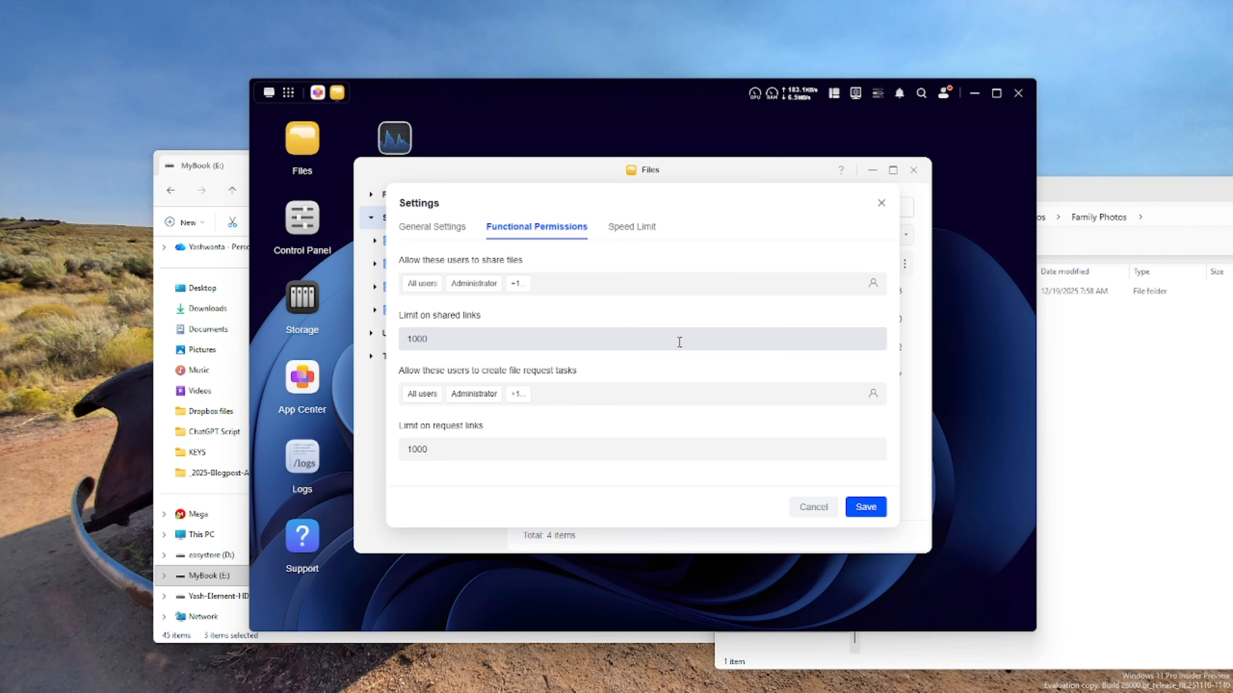
{"action": "left_click", "coordinate": [641, 239]}
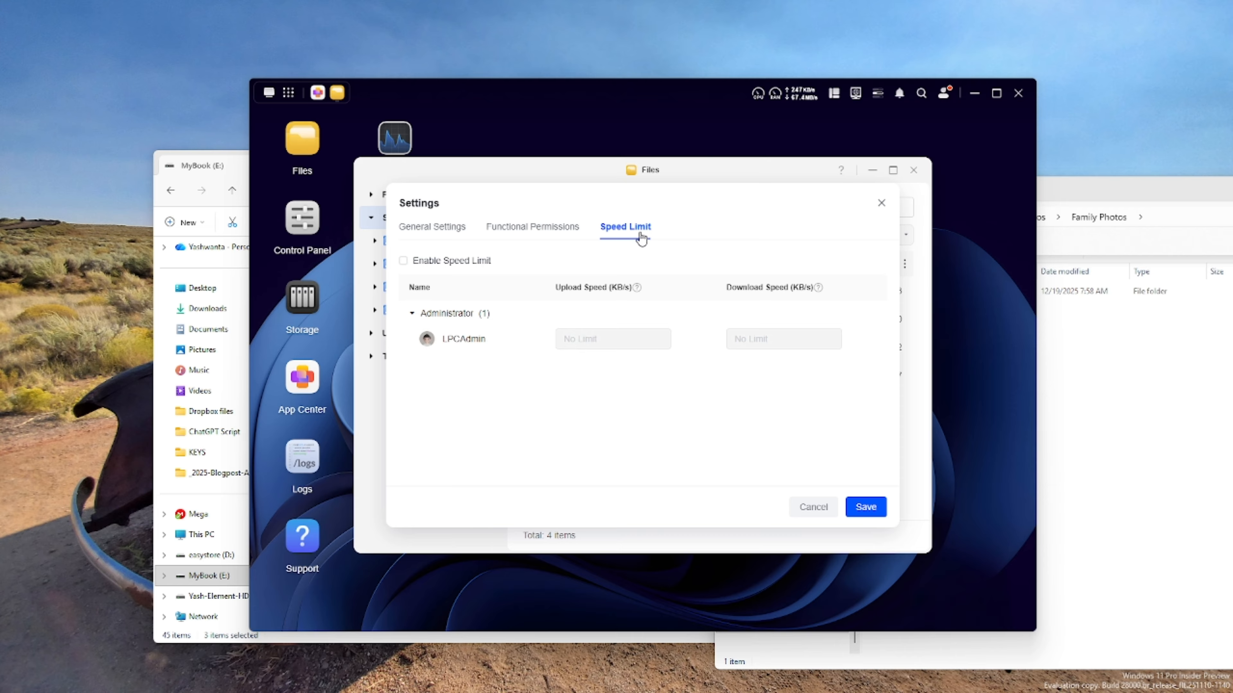
{"action": "left_click", "coordinate": [421, 229]}
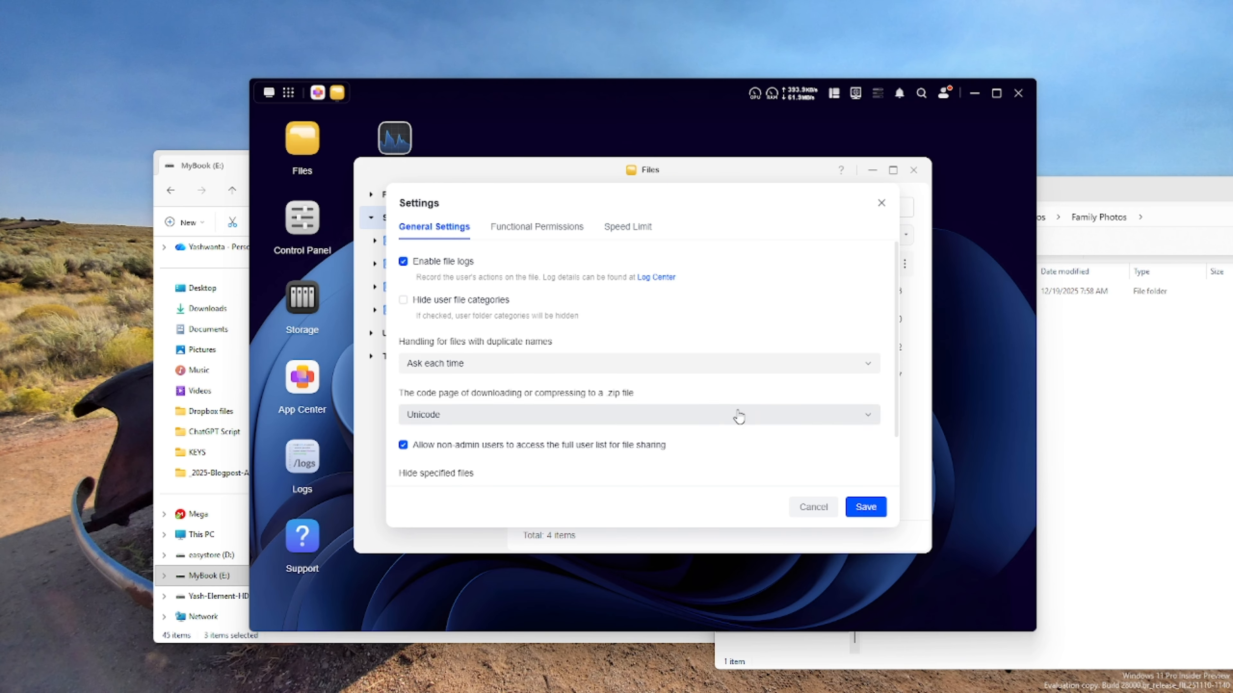
{"action": "left_click", "coordinate": [819, 512]}
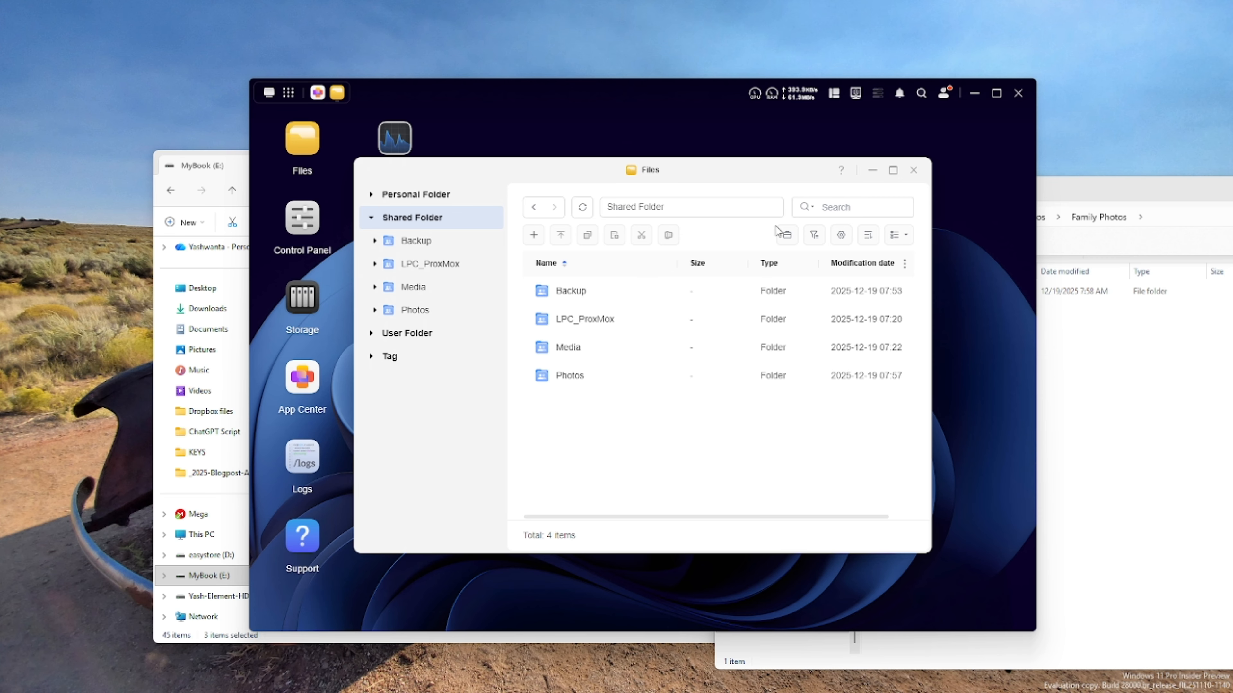
{"action": "left_click", "coordinate": [841, 237]}
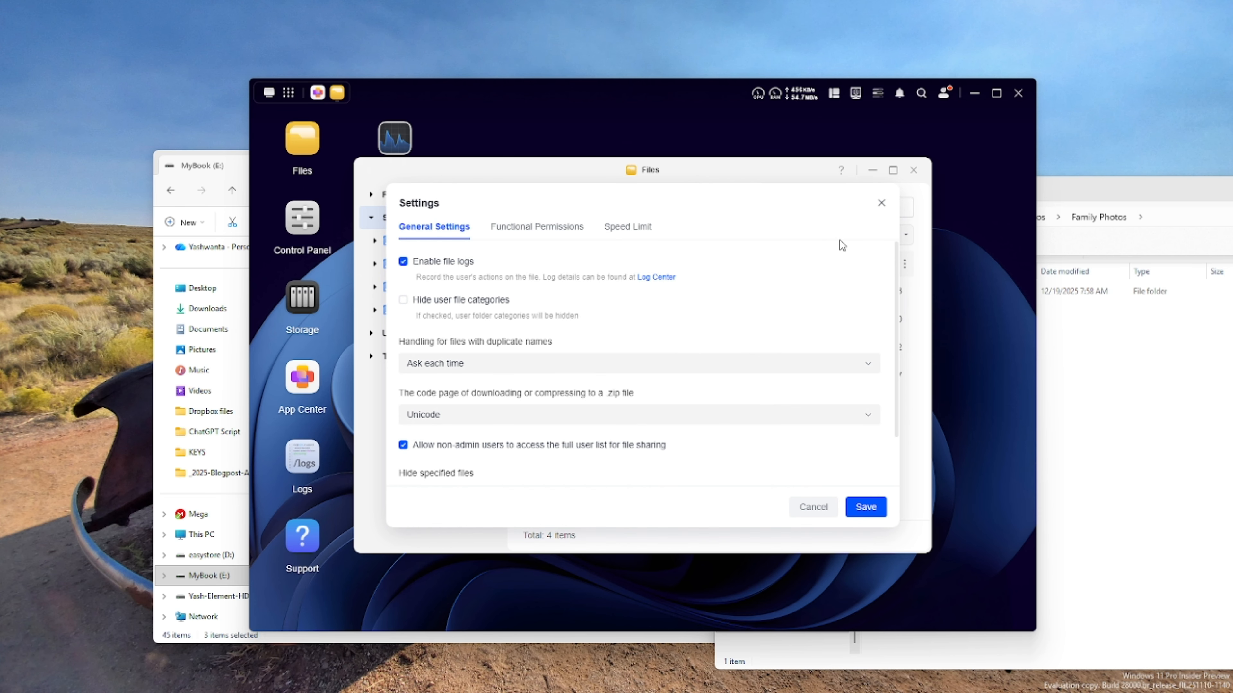
{"action": "left_click", "coordinate": [881, 202]}
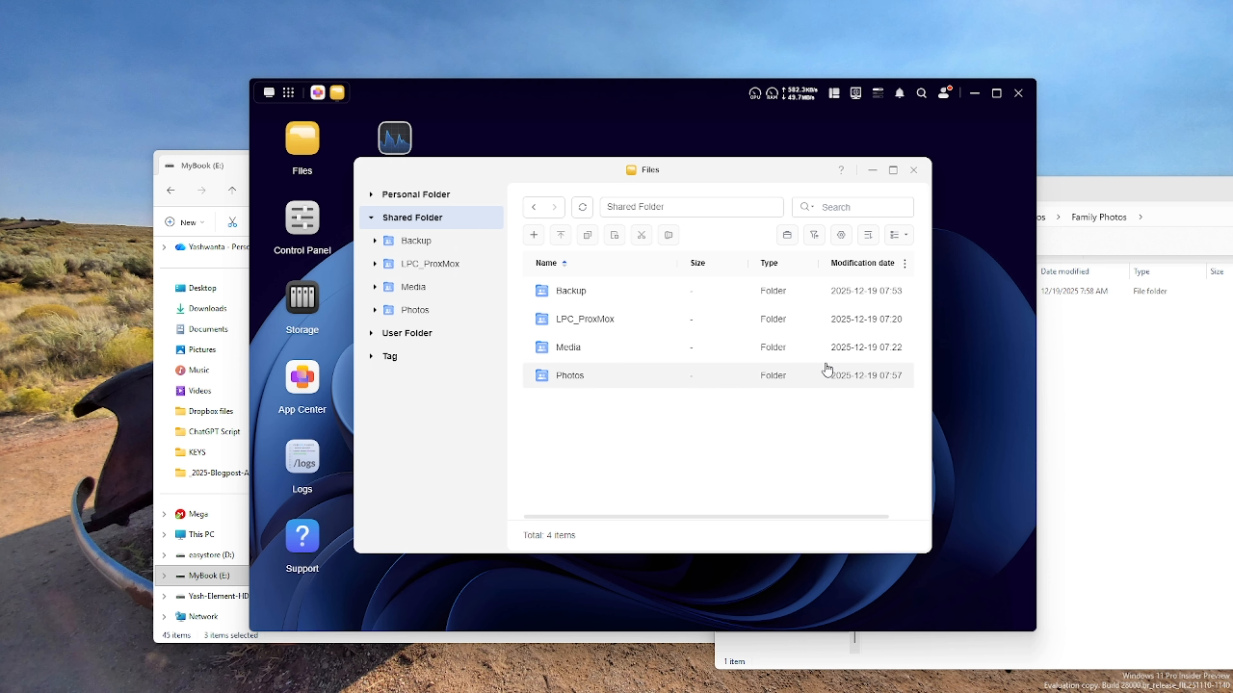
Look over the actions available for the Photos shared folder without applying any of them
{"action": "left_click", "coordinate": [589, 384]}
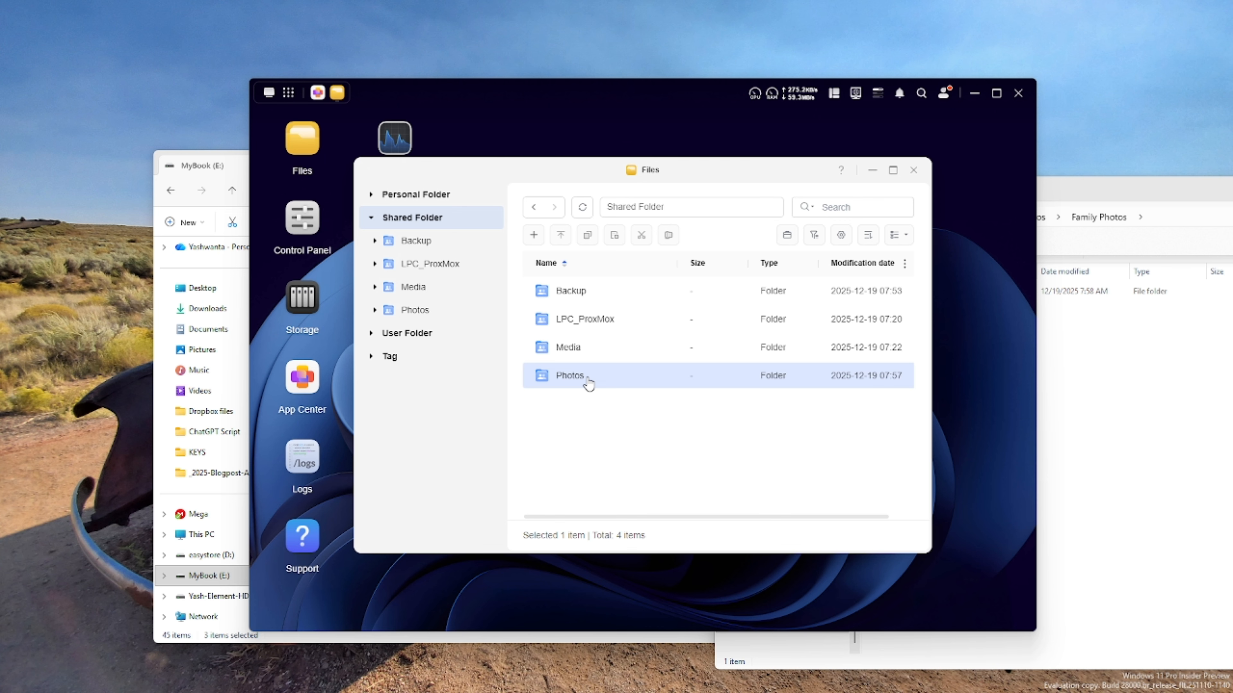
{"action": "right_click", "coordinate": [589, 384]}
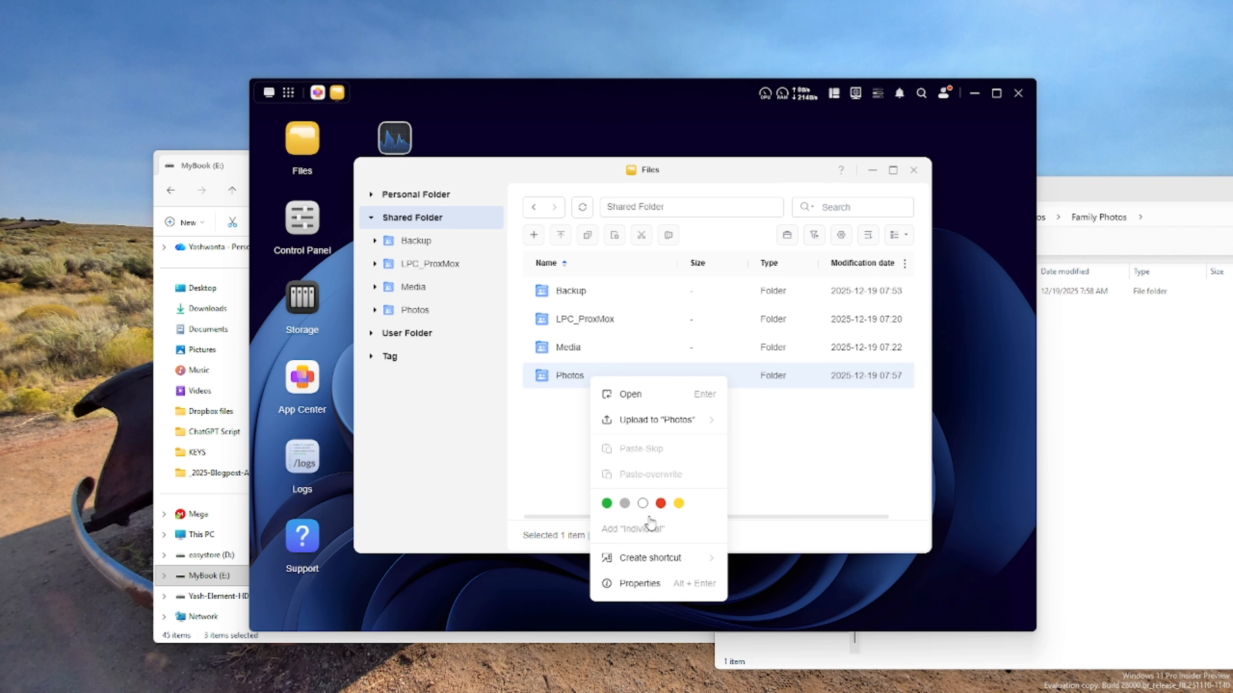
{"action": "mouse_move", "coordinate": [664, 561]}
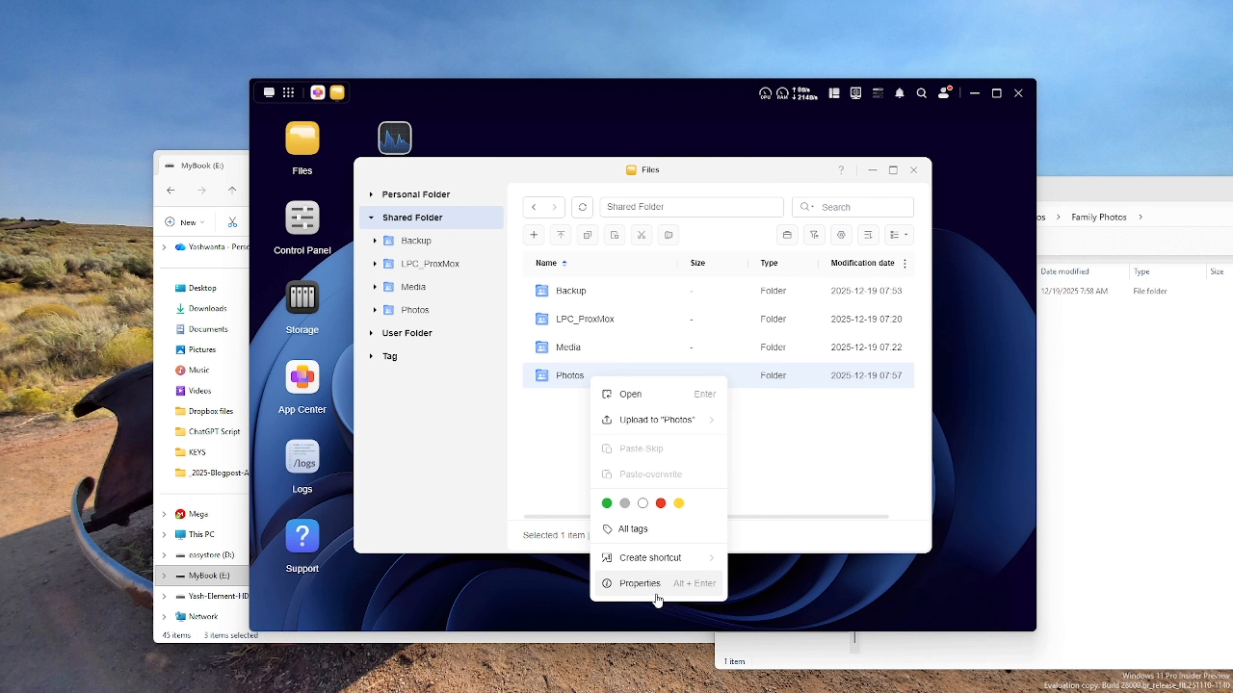
{"action": "left_click", "coordinate": [816, 467]}
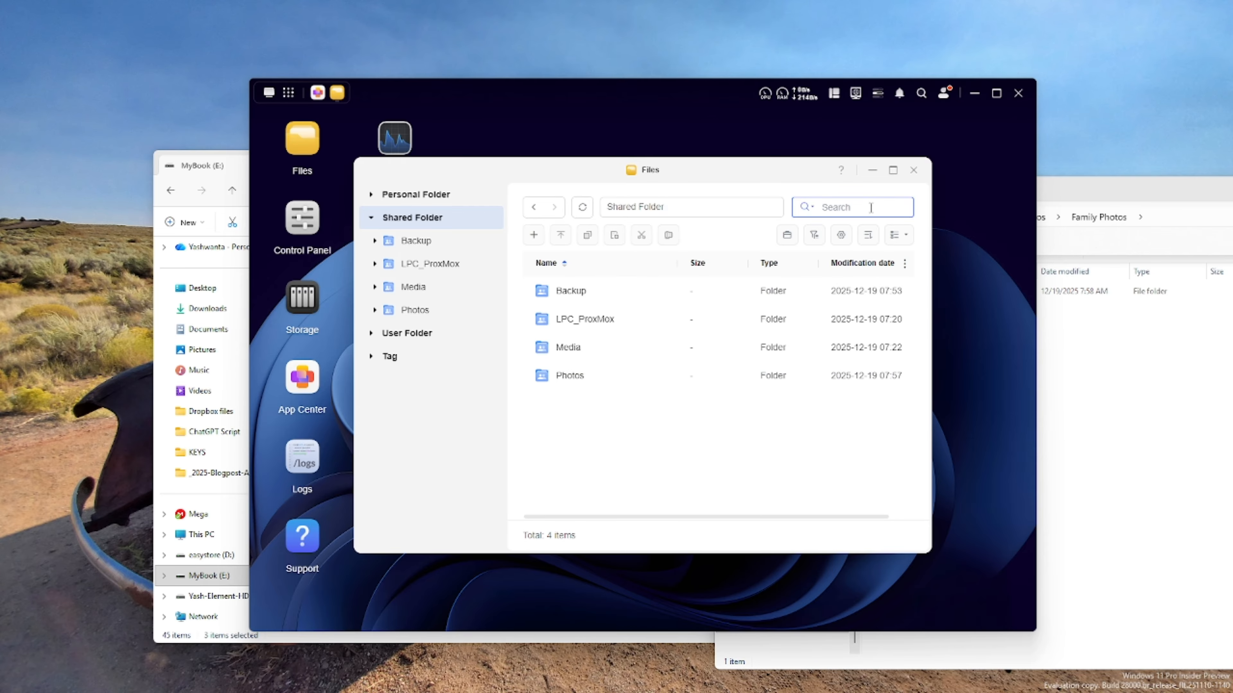
Close the Files app, bring the Family Photos File Explorer window to the front, and move it over the NAS desktop
{"action": "left_click", "coordinate": [912, 171]}
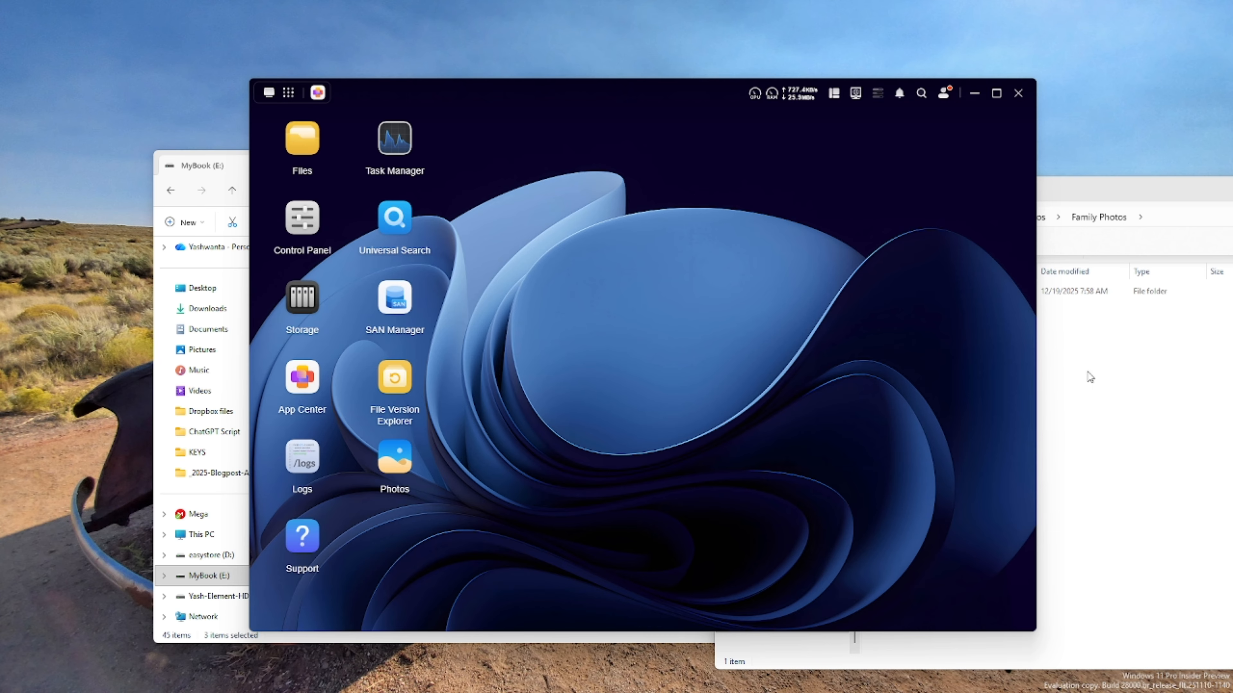
{"action": "left_click", "coordinate": [1131, 382]}
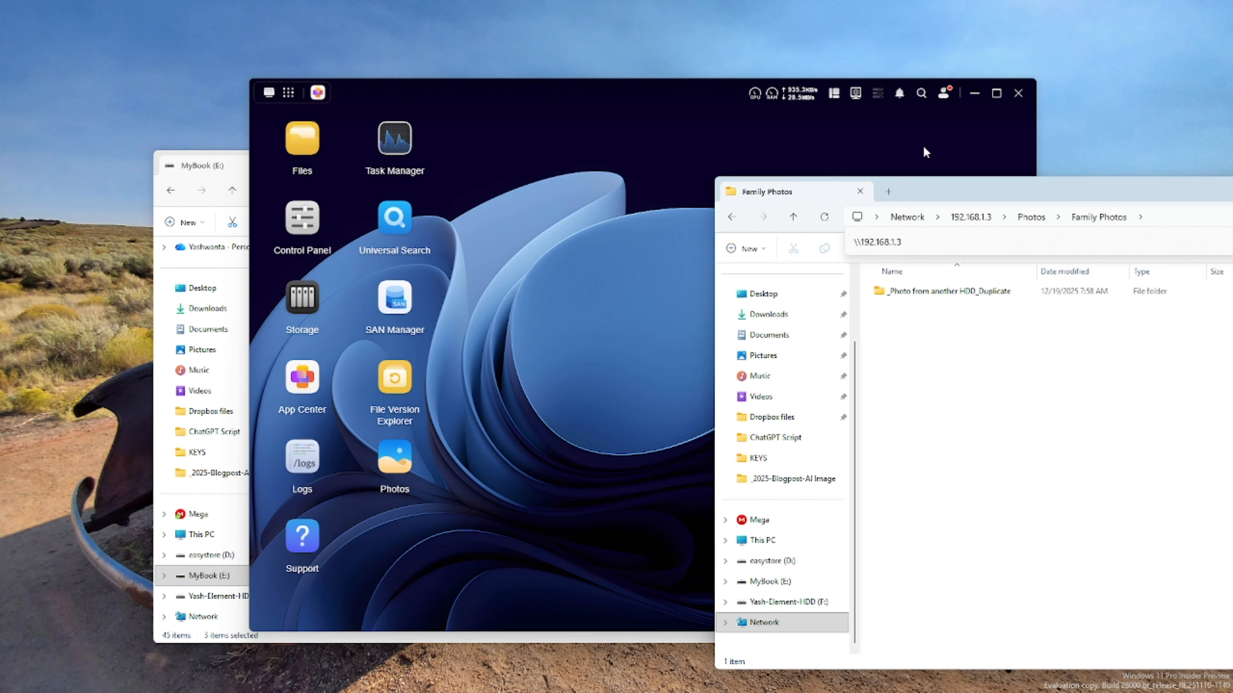
{"action": "left_click_drag", "start_coordinate": [986, 186], "coordinate": [663, 132]}
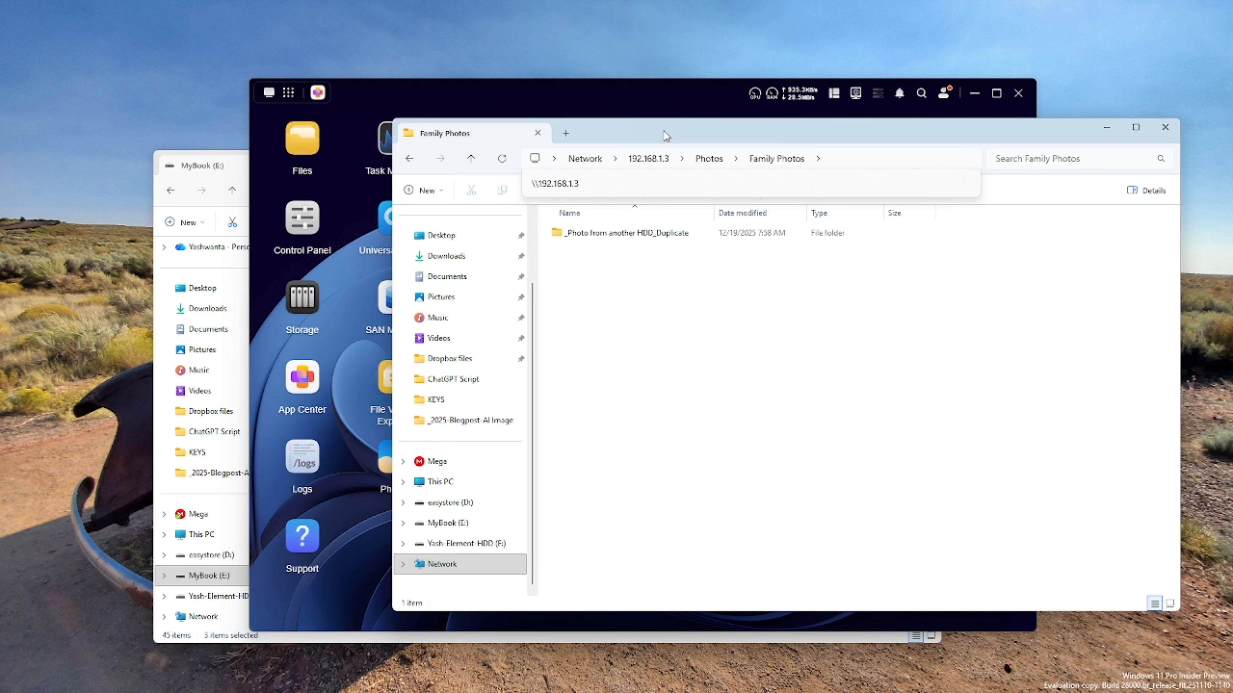